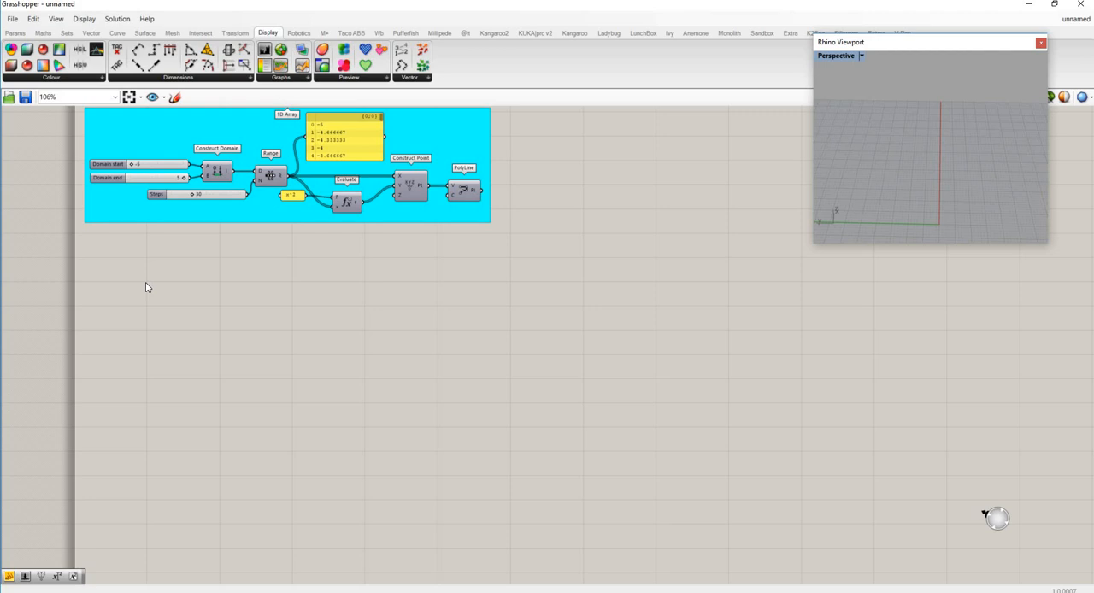
- Add a Series component to the canvas below the cyan 1D Array group
{"action": "double_click", "coordinate": [206, 264]}
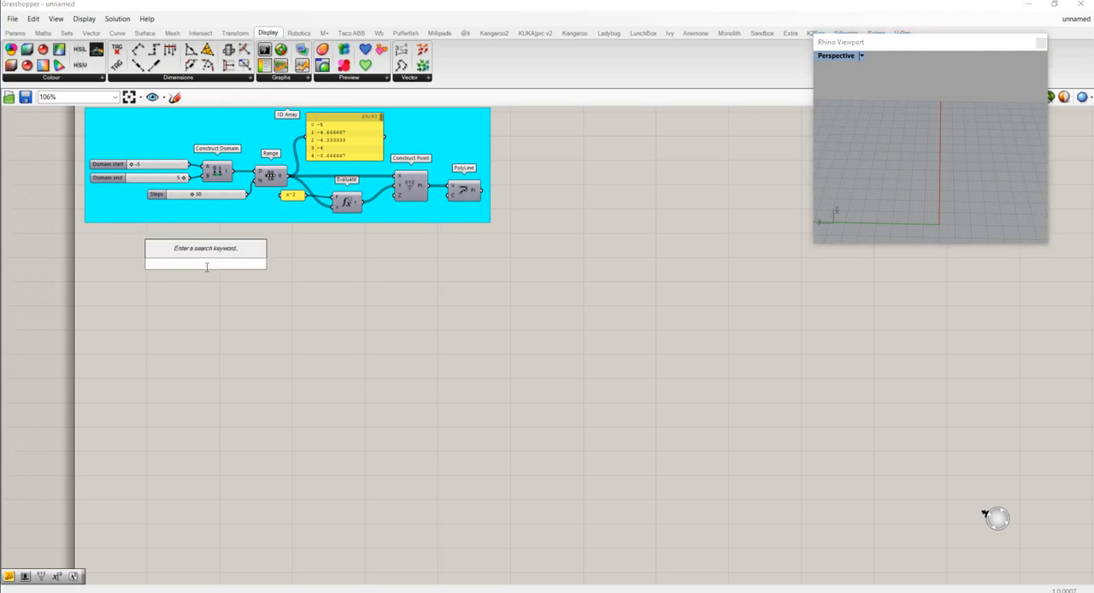
{"action": "type", "text": "series"}
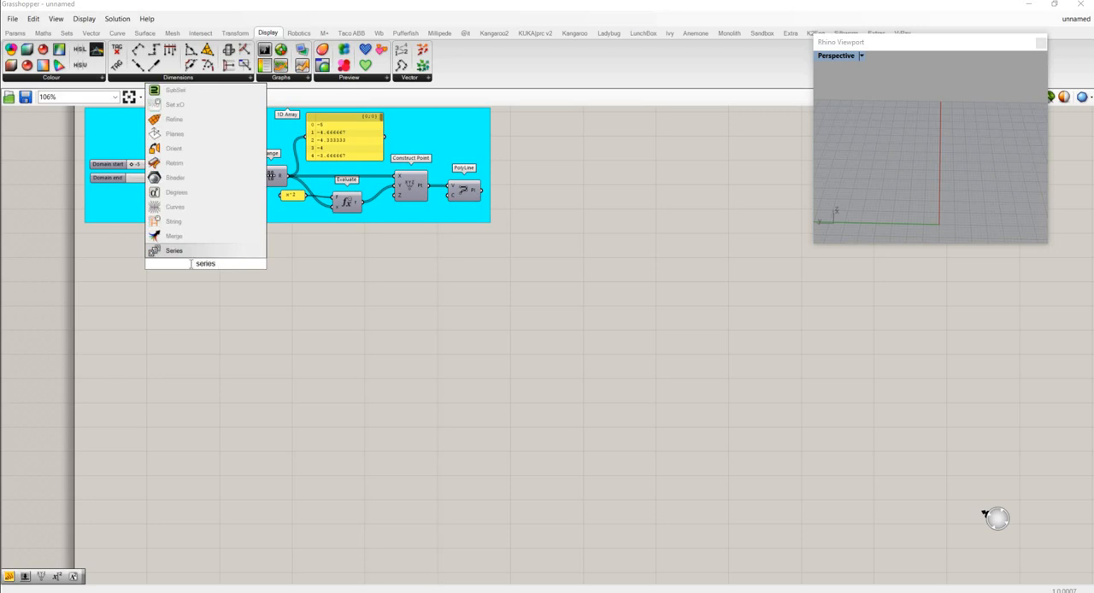
{"action": "left_click", "coordinate": [172, 251]}
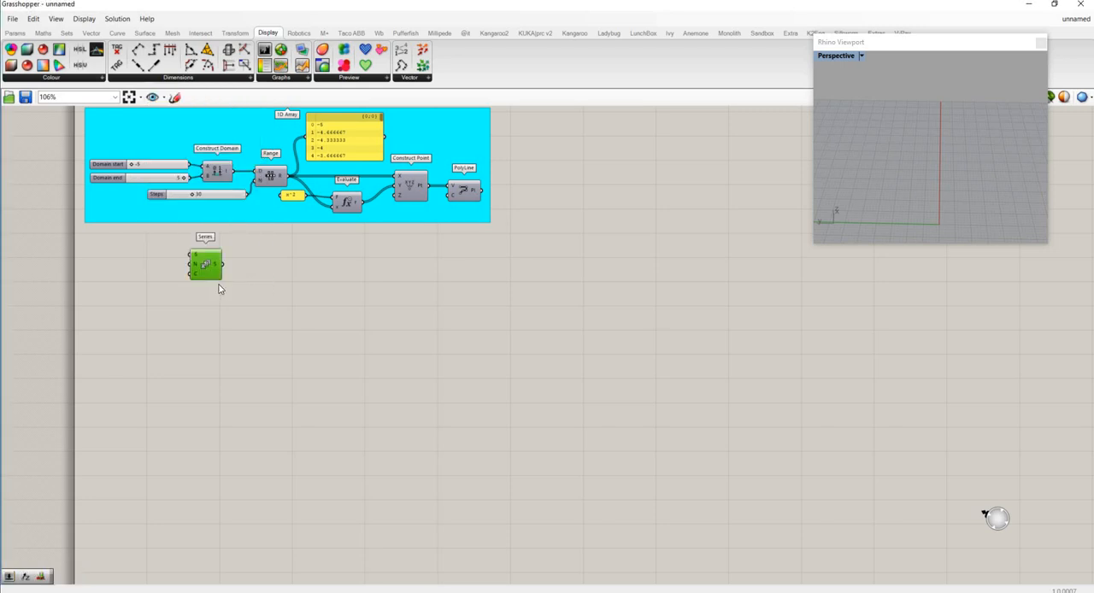
{"action": "left_click_drag", "start_coordinate": [200, 257], "coordinate": [213, 276]}
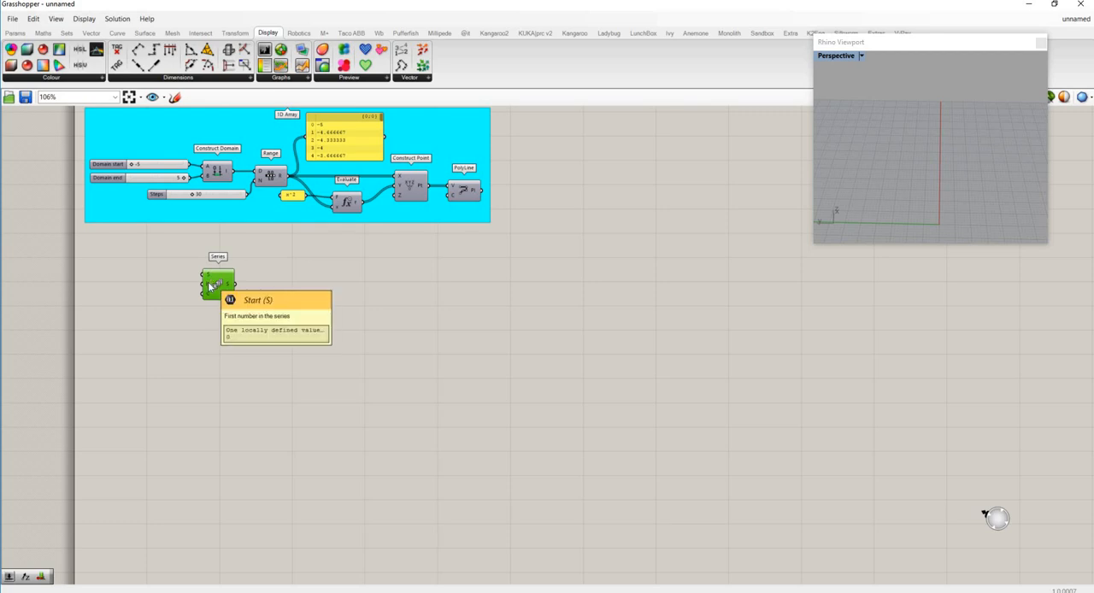
- Add a number slider with a value of 50 and connect it to the Series component's Count input
{"action": "mouse_move", "coordinate": [209, 287]}
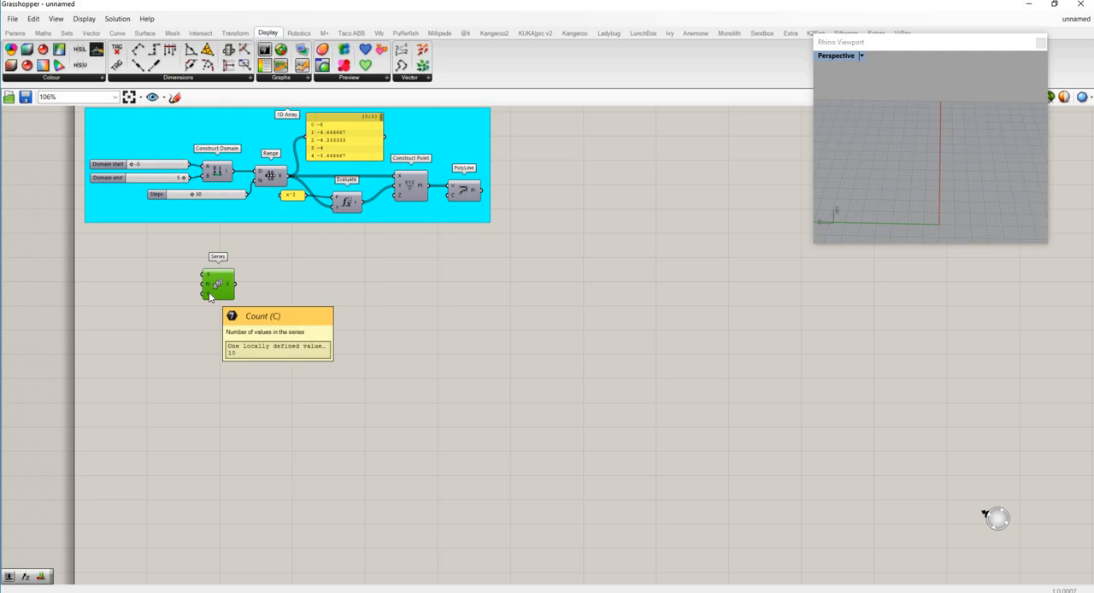
{"action": "double_click", "coordinate": [135, 294]}
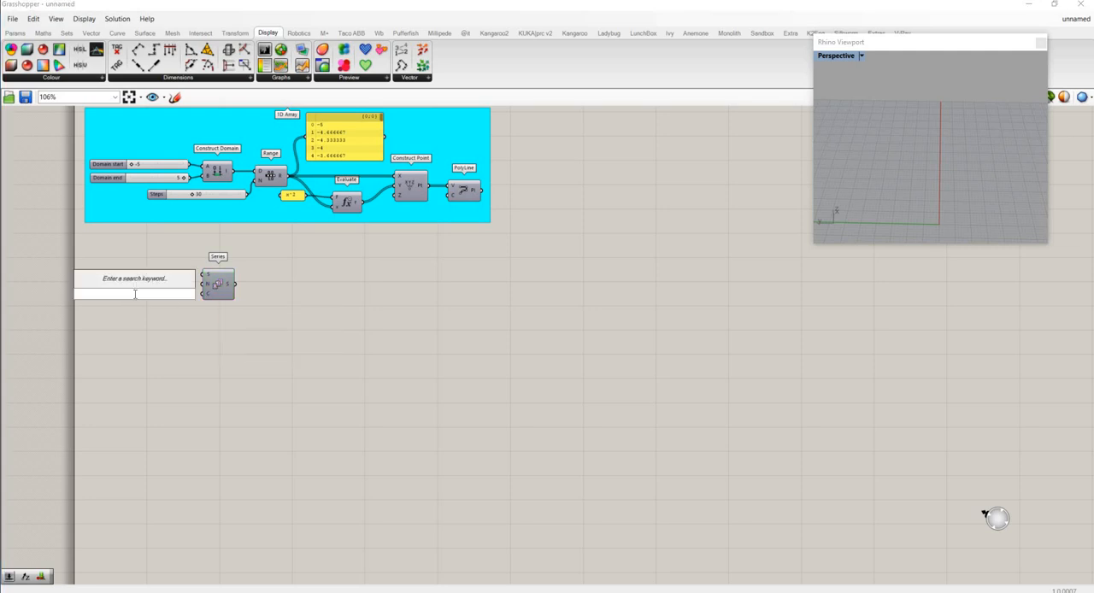
{"action": "type", "text": "50"}
{"action": "key", "text": "Return"}
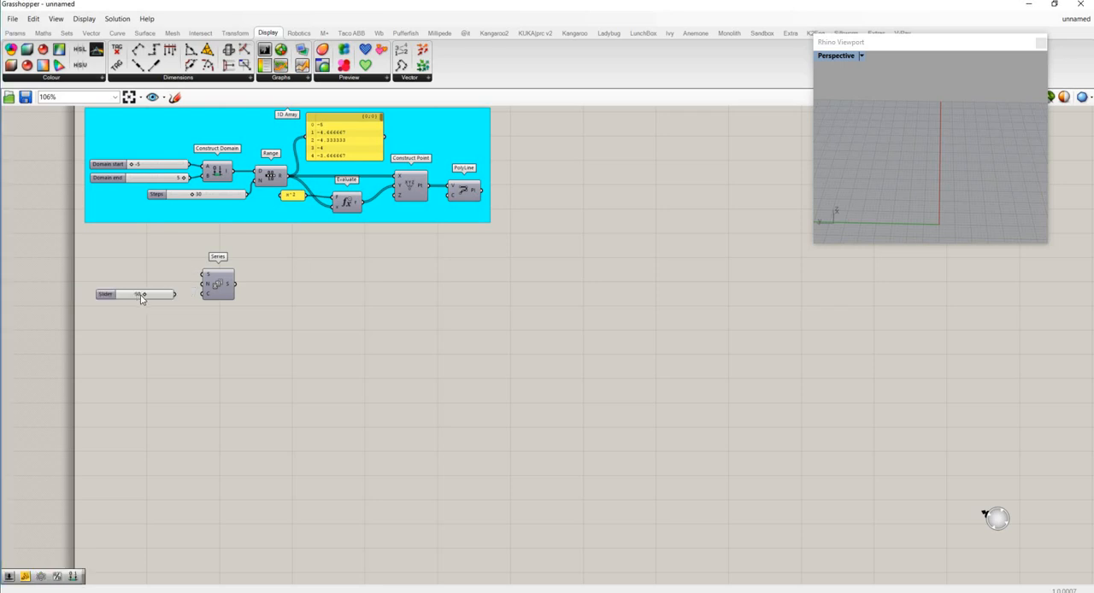
{"action": "left_click_drag", "start_coordinate": [175, 294], "coordinate": [204, 294]}
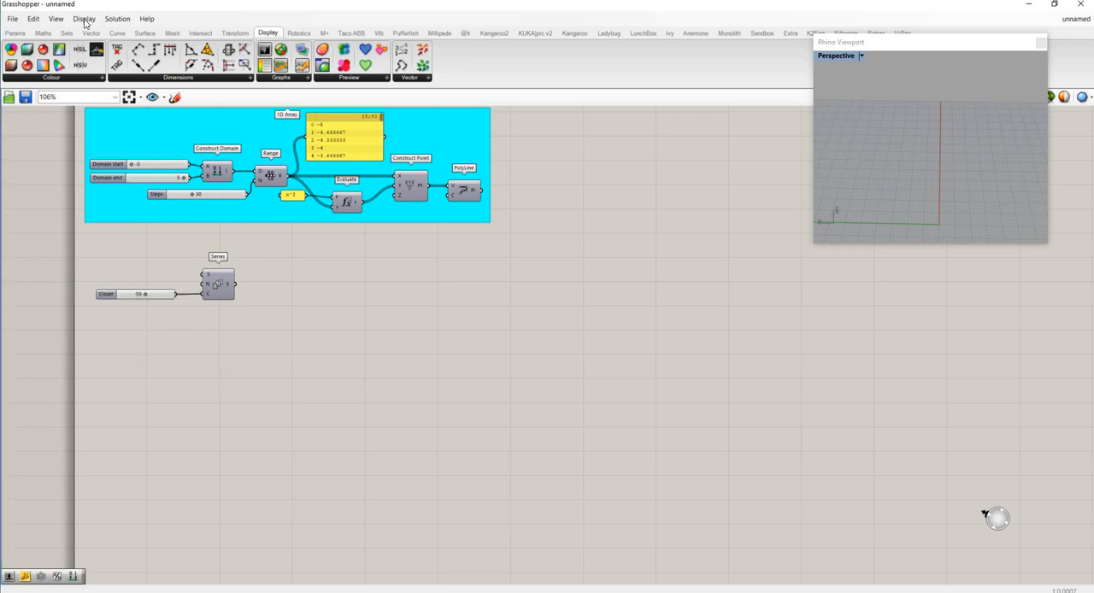
- Add a panel beside the Series component, connect the Series output to it and check the last listed values
{"action": "double_click", "coordinate": [313, 306]}
{"action": "type", "text": "panel"}
{"action": "key", "text": "Return"}
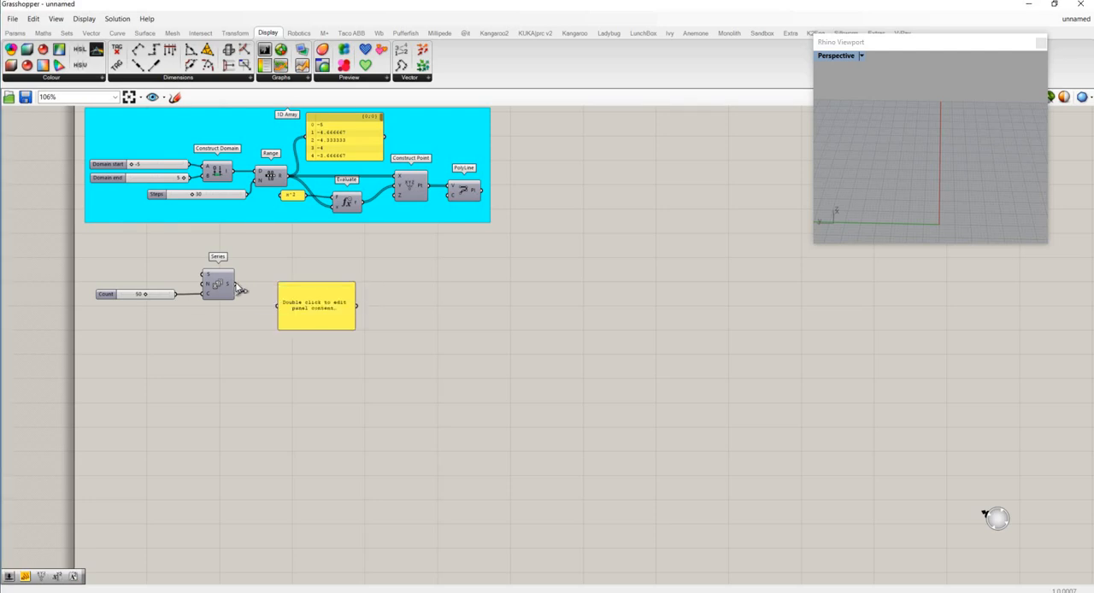
{"action": "left_click_drag", "start_coordinate": [233, 285], "coordinate": [295, 276]}
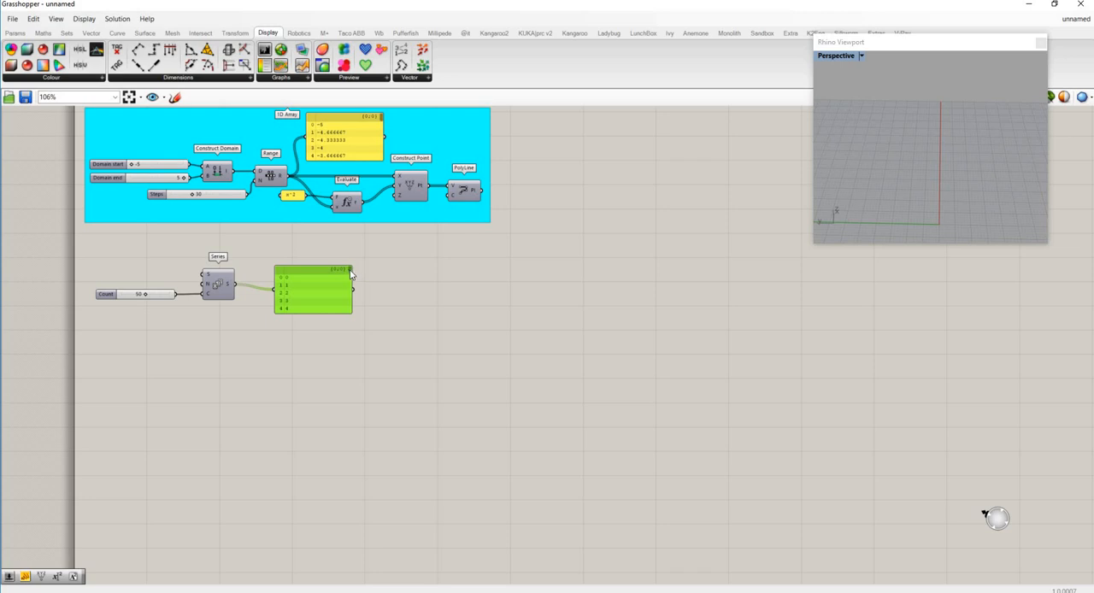
{"action": "scroll", "coordinate": [312, 309], "scroll_direction": "down", "scroll_amount": 10}
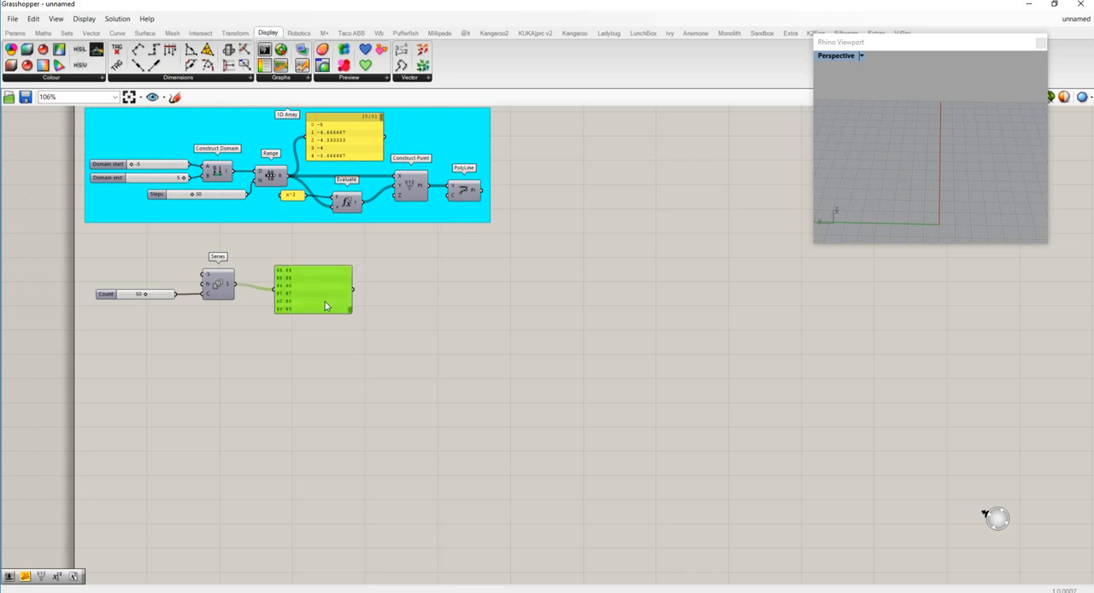
{"action": "left_click_drag", "start_coordinate": [323, 301], "coordinate": [340, 296]}
- Duplicate the Series component with its Count slider and align the copy directly below the original
{"action": "left_click_drag", "start_coordinate": [236, 325], "coordinate": [121, 248]}
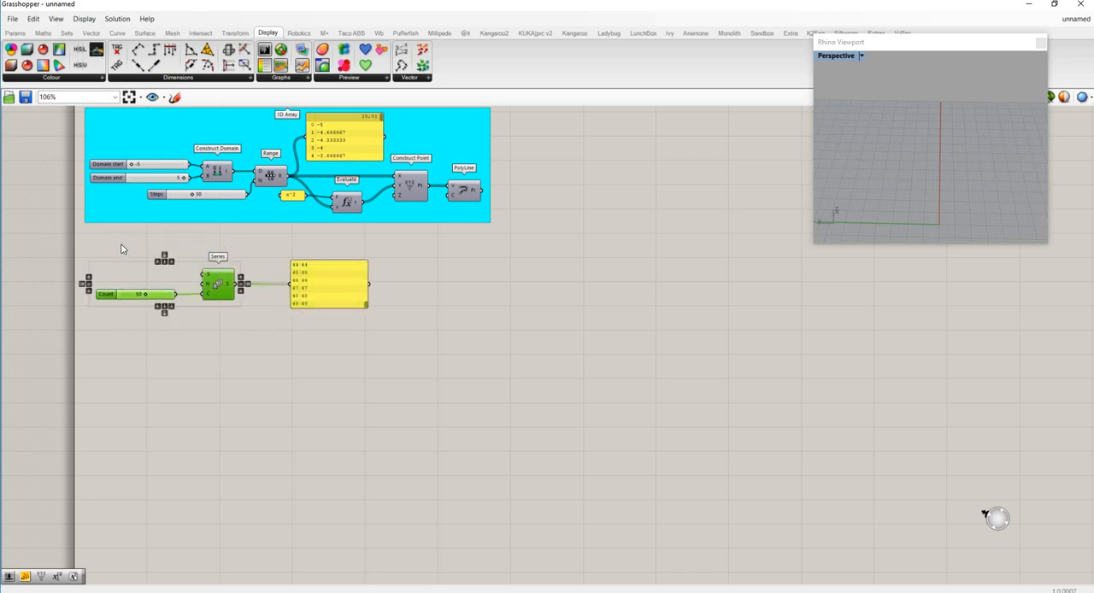
{"action": "key", "text": "ctrl+c"}
{"action": "key", "text": "ctrl+v"}
{"action": "left_click_drag", "start_coordinate": [231, 294], "coordinate": [230, 341]}
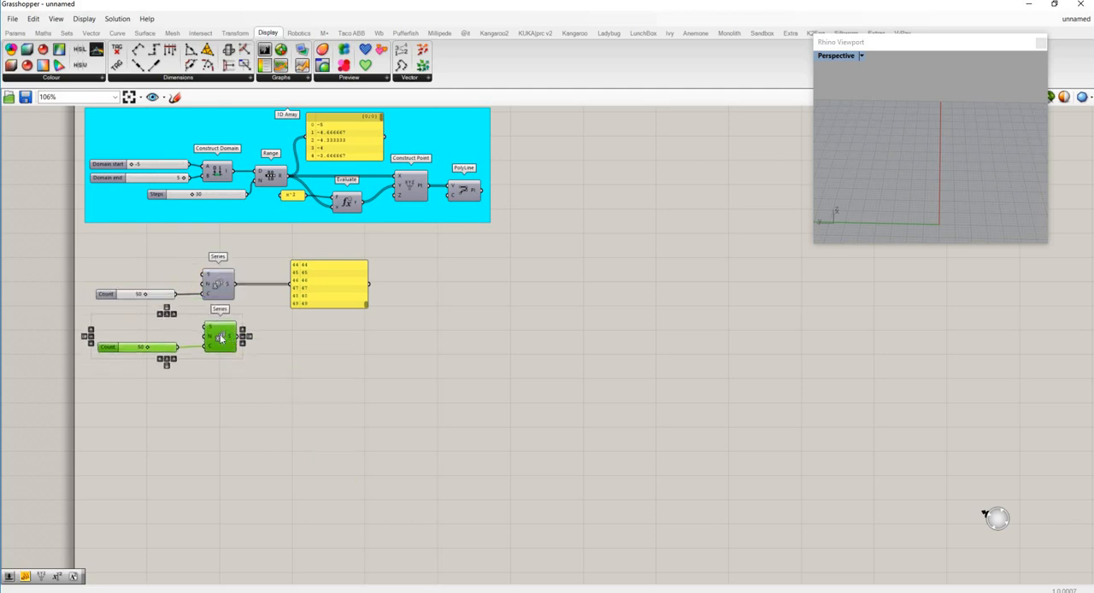
{"action": "left_click", "coordinate": [213, 371]}
{"action": "left_click_drag", "start_coordinate": [164, 381], "coordinate": [118, 333]}
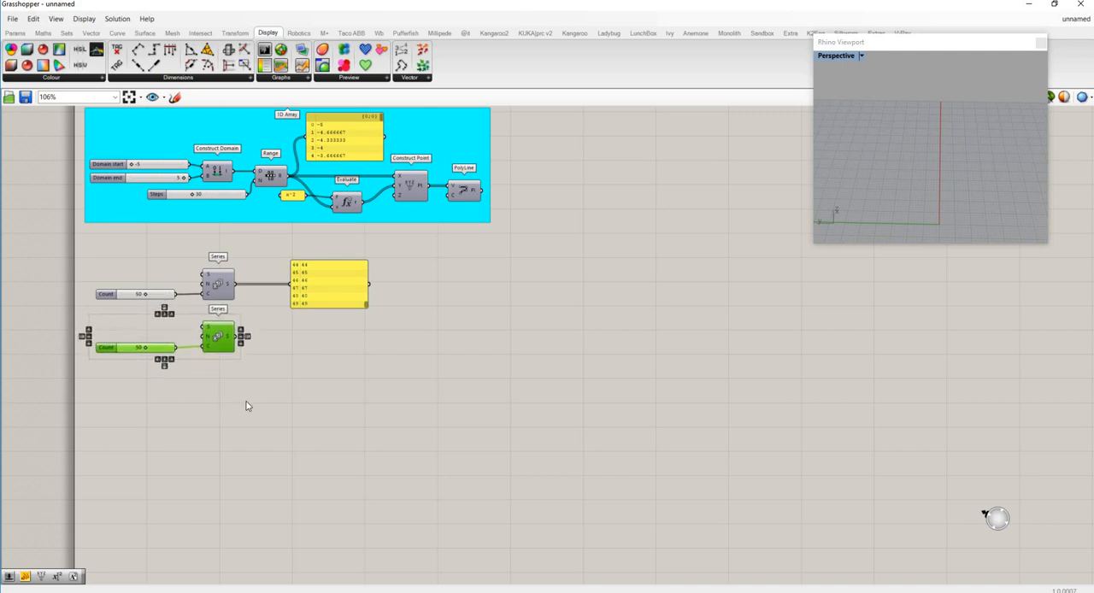
- Delete the panel connected to the upper Series component
{"action": "left_click", "coordinate": [333, 399]}
{"action": "left_click", "coordinate": [336, 293]}
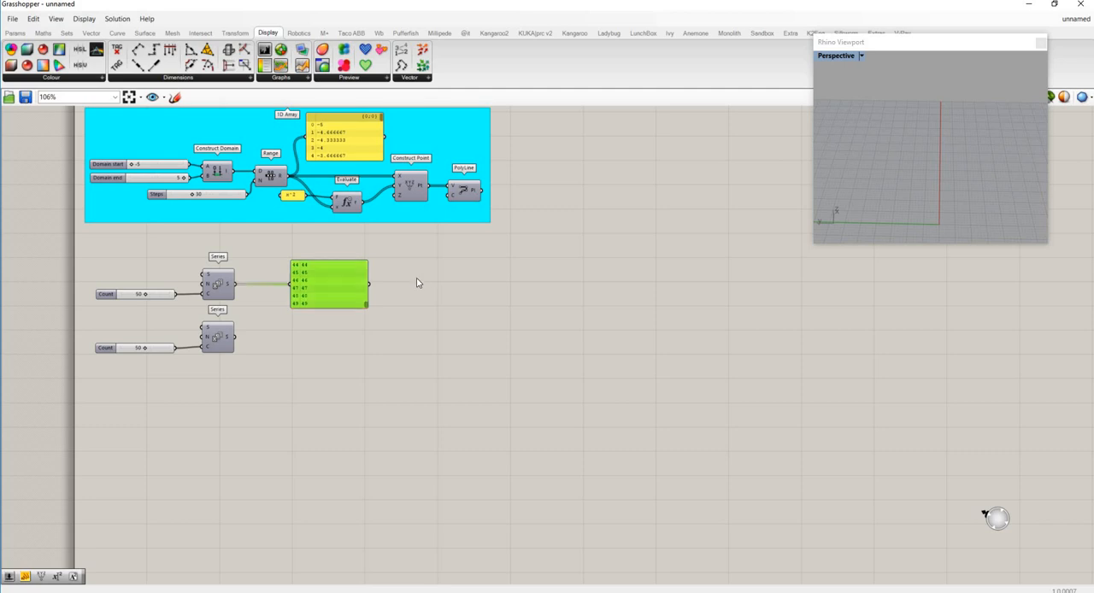
{"action": "left_click_drag", "start_coordinate": [417, 283], "coordinate": [415, 279]}
{"action": "key", "text": "Delete"}
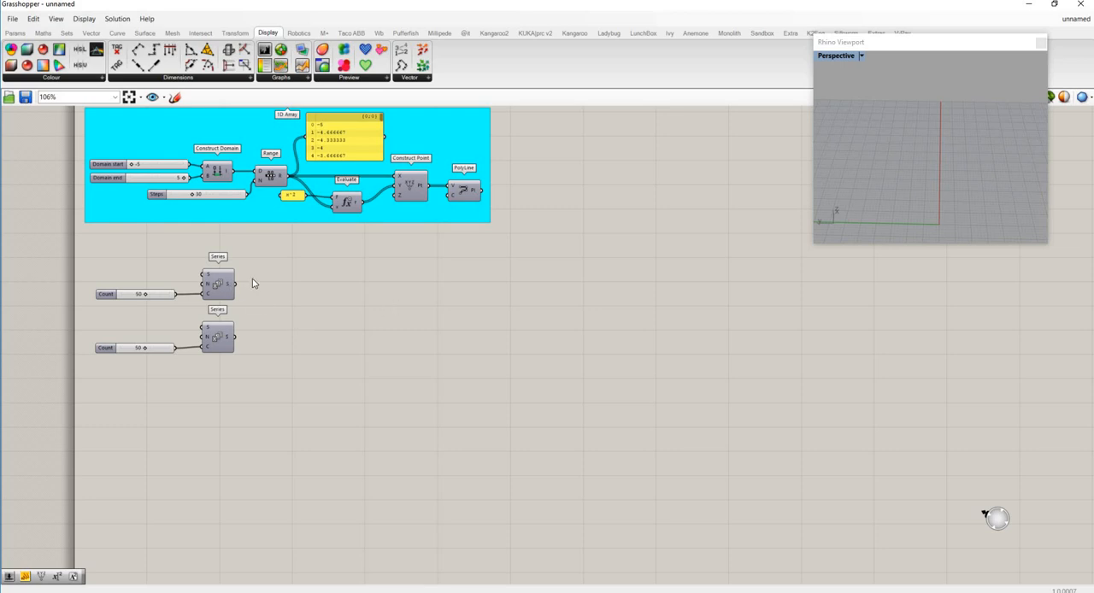
- Add a Construct Point component and connect the upper Series to its X input and the lower Series to its Y input
{"action": "double_click", "coordinate": [356, 319]}
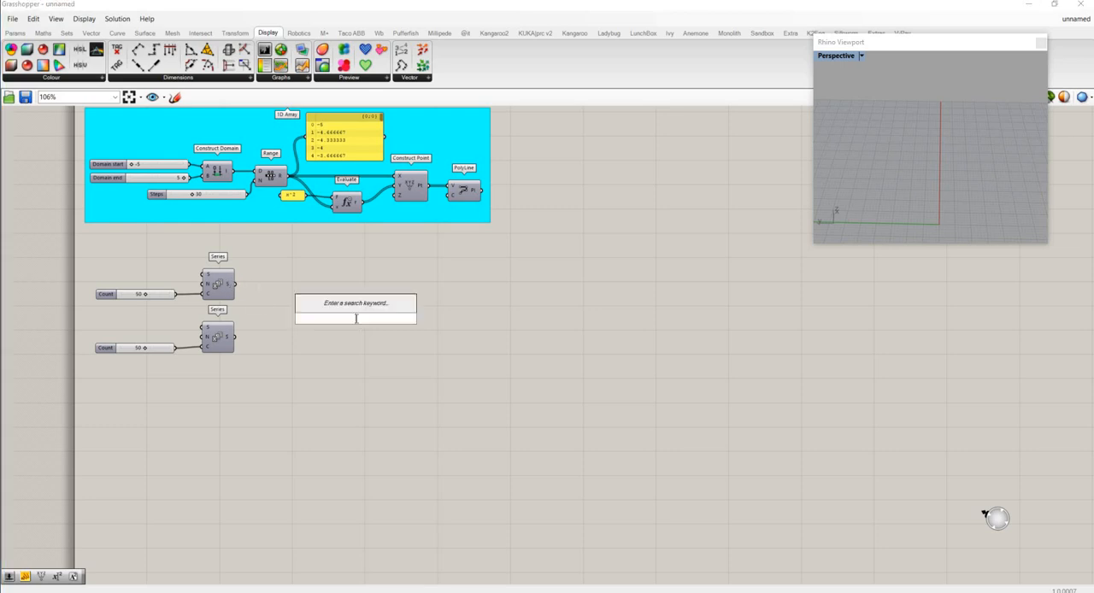
{"action": "type", "text": "point con"}
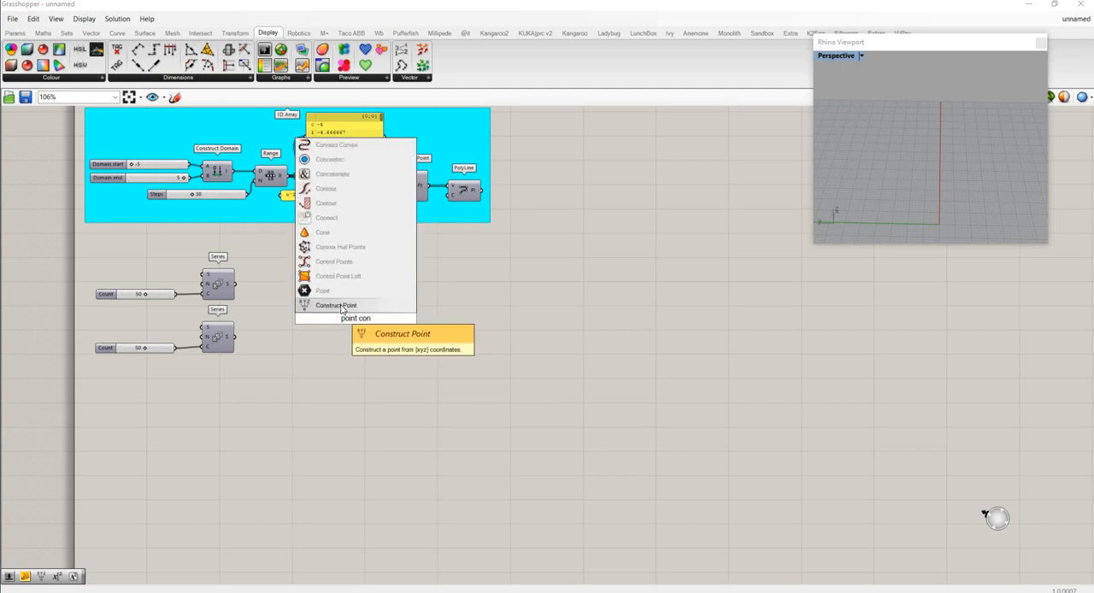
{"action": "key", "text": "Return"}
{"action": "left_click_drag", "start_coordinate": [235, 284], "coordinate": [235, 337]}
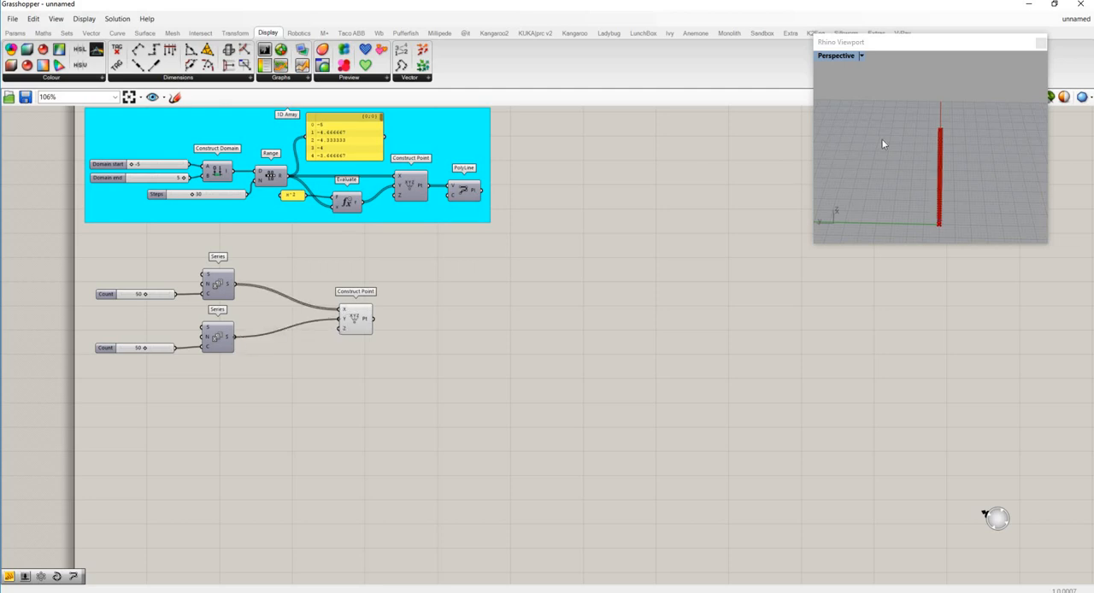
{"action": "right_click_drag", "start_coordinate": [882, 138], "coordinate": [948, 171]}
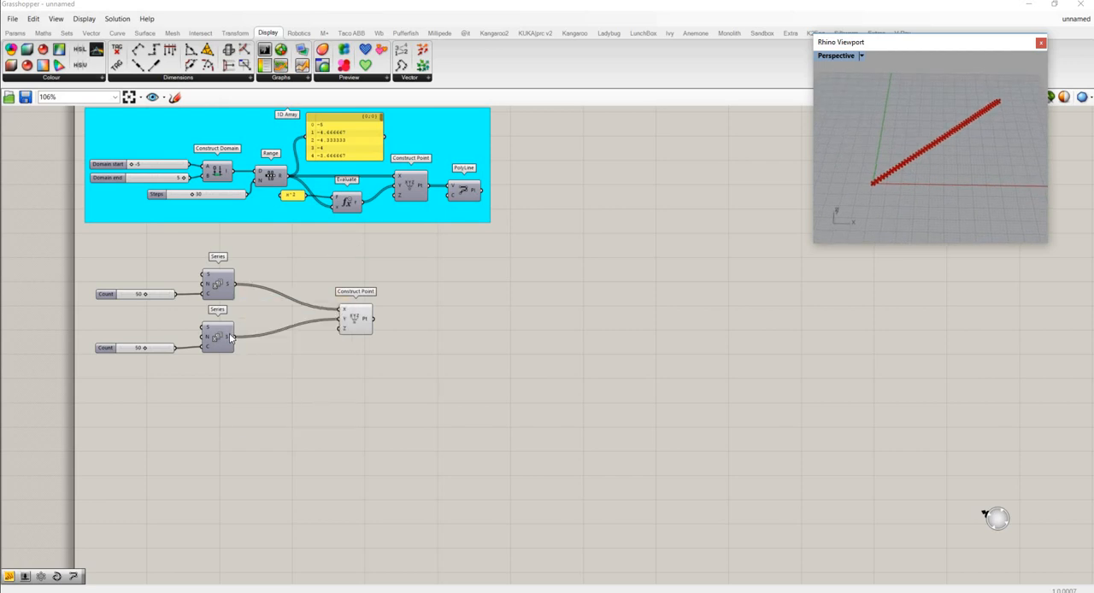
- Add a Cross Reference component between the Series and Construct Point, and connect the upper Series to input A and the lower Series to input B
{"action": "mouse_move", "coordinate": [229, 338]}
{"action": "mouse_move", "coordinate": [227, 286]}
{"action": "left_click_drag", "start_coordinate": [368, 316], "coordinate": [418, 300]}
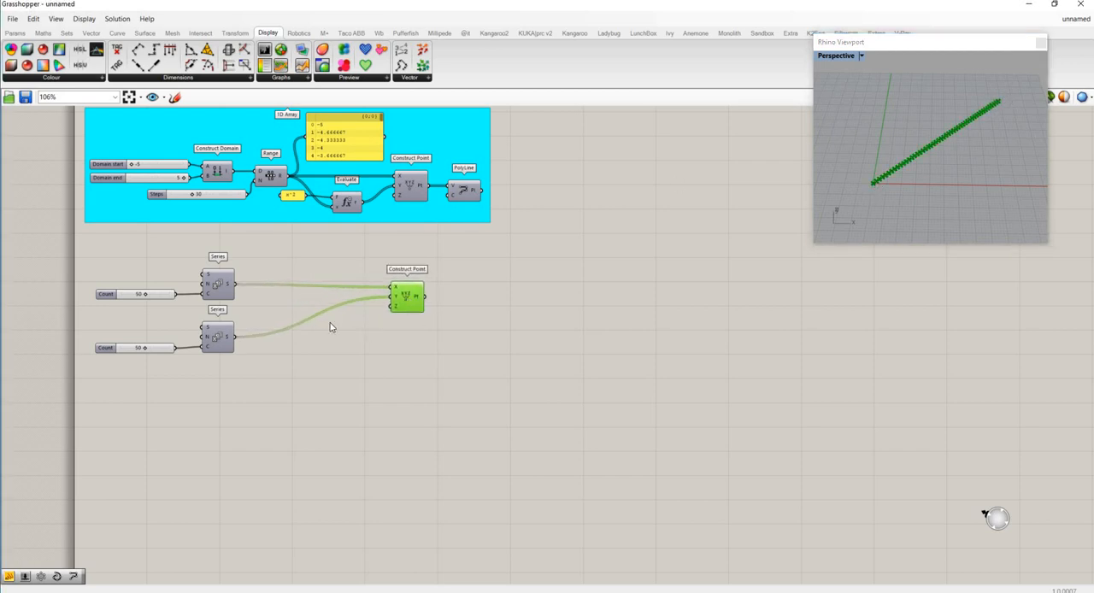
{"action": "double_click", "coordinate": [282, 301]}
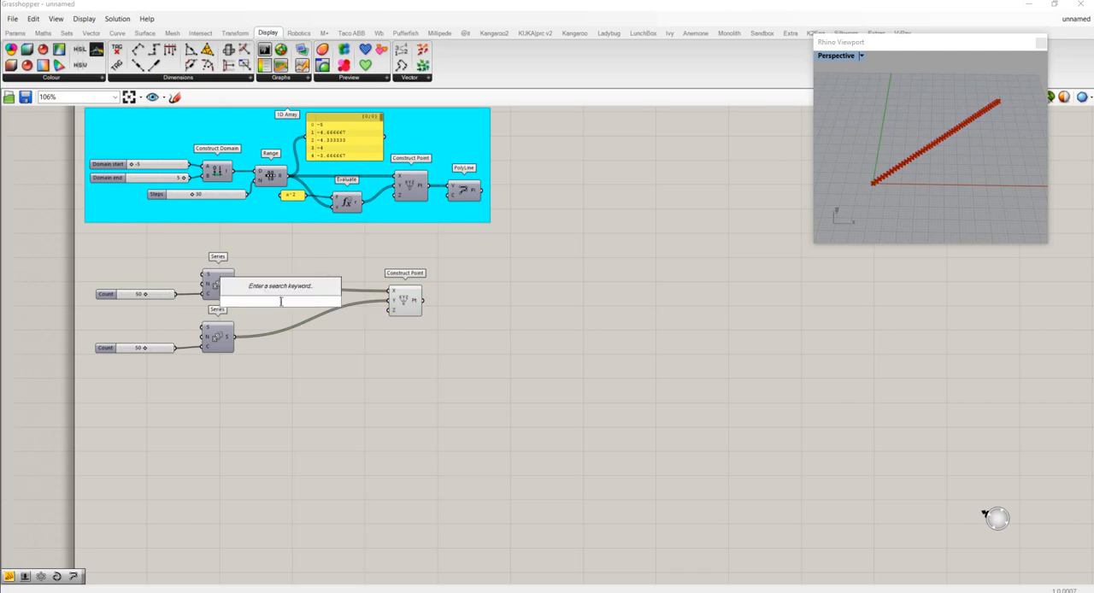
{"action": "type", "text": "cross"}
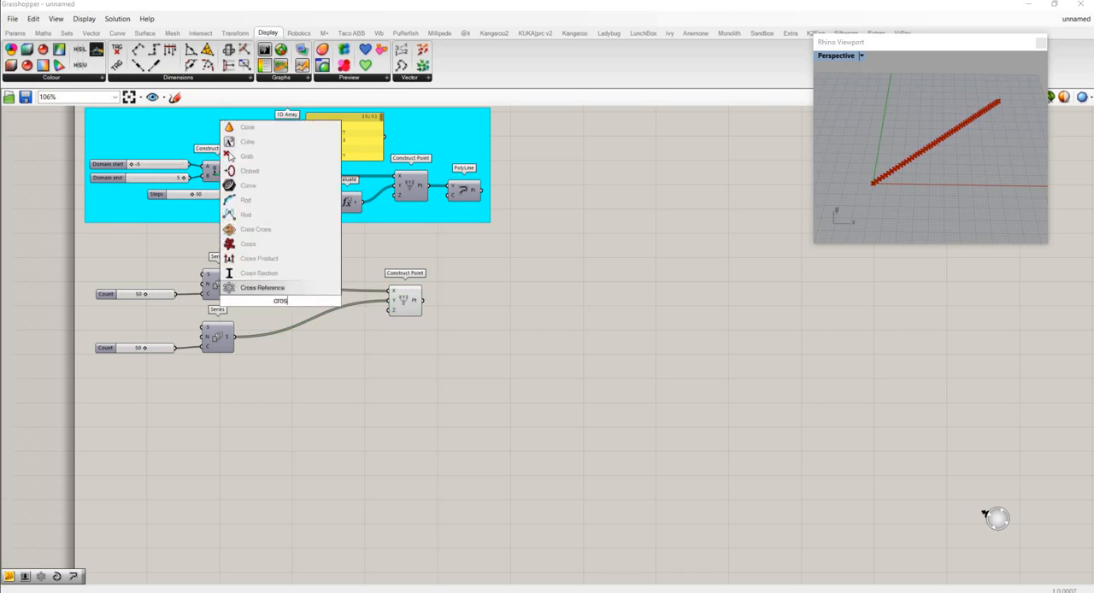
{"action": "left_click", "coordinate": [266, 273]}
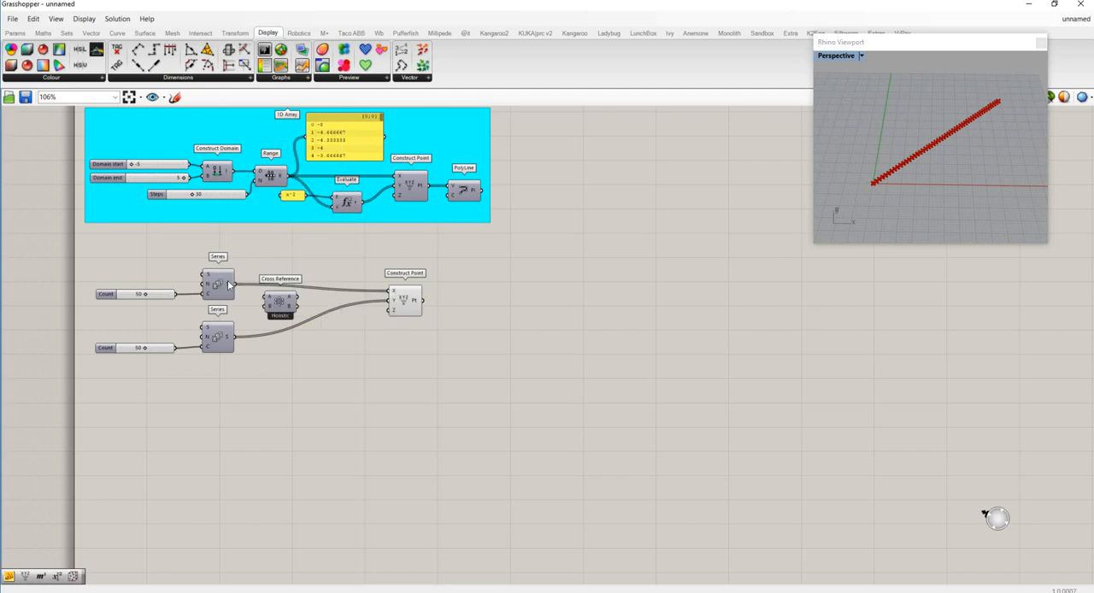
{"action": "left_click_drag", "start_coordinate": [233, 284], "coordinate": [267, 297]}
{"action": "left_click_drag", "start_coordinate": [233, 337], "coordinate": [267, 305]}
- Replace the Construct Point's X and Y sources with Cross Reference outputs A and B
{"action": "mouse_move", "coordinate": [289, 300]}
{"action": "left_click_drag", "start_coordinate": [296, 296], "coordinate": [382, 291]}
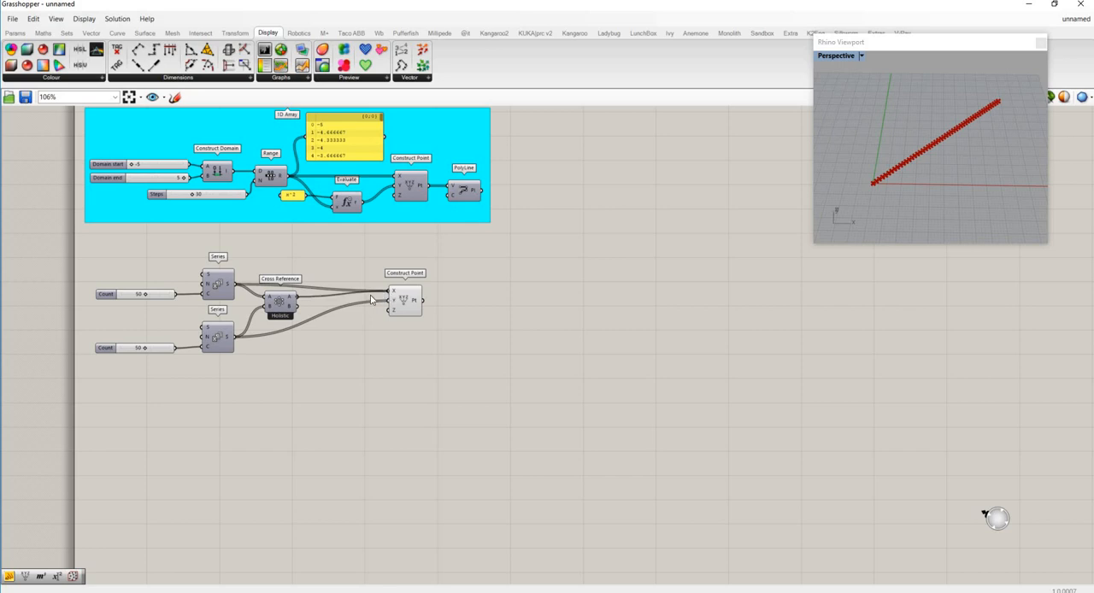
{"action": "left_click_drag", "start_coordinate": [298, 306], "coordinate": [391, 301]}
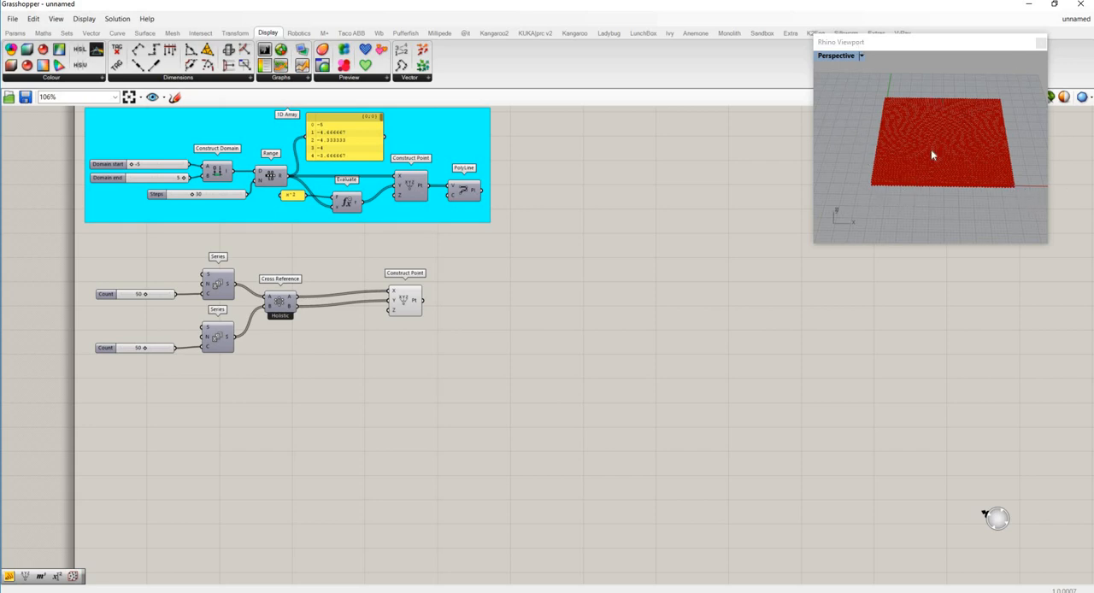
- Place an Expression component between Cross Reference and Construct Point, and connect Cross Reference outputs A and B to its x and y inputs
{"action": "left_click_drag", "start_coordinate": [401, 308], "coordinate": [523, 314]}
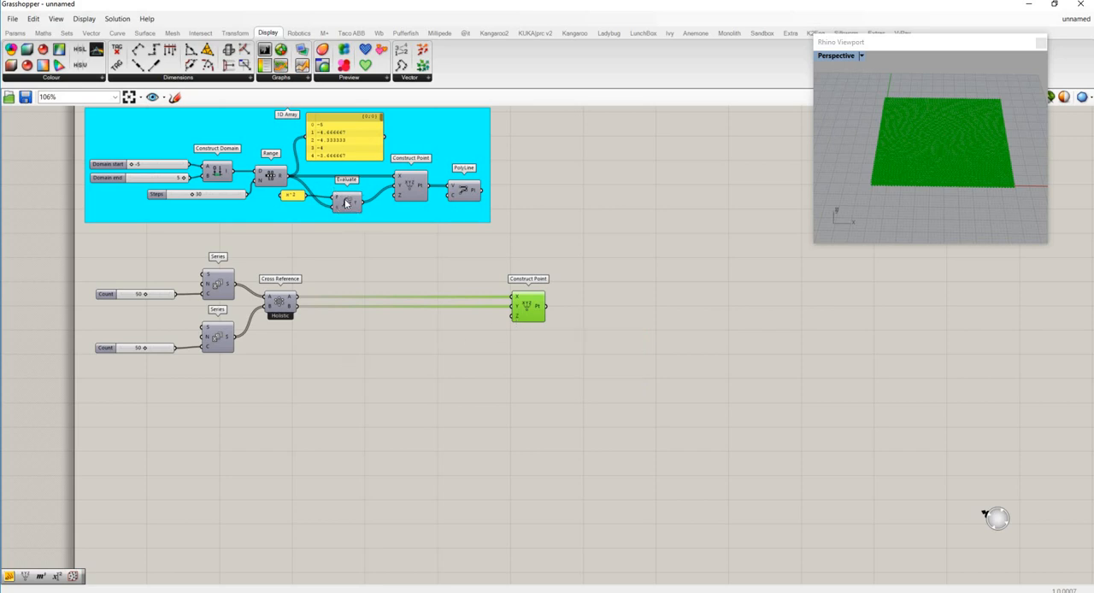
{"action": "left_click", "coordinate": [43, 33]}
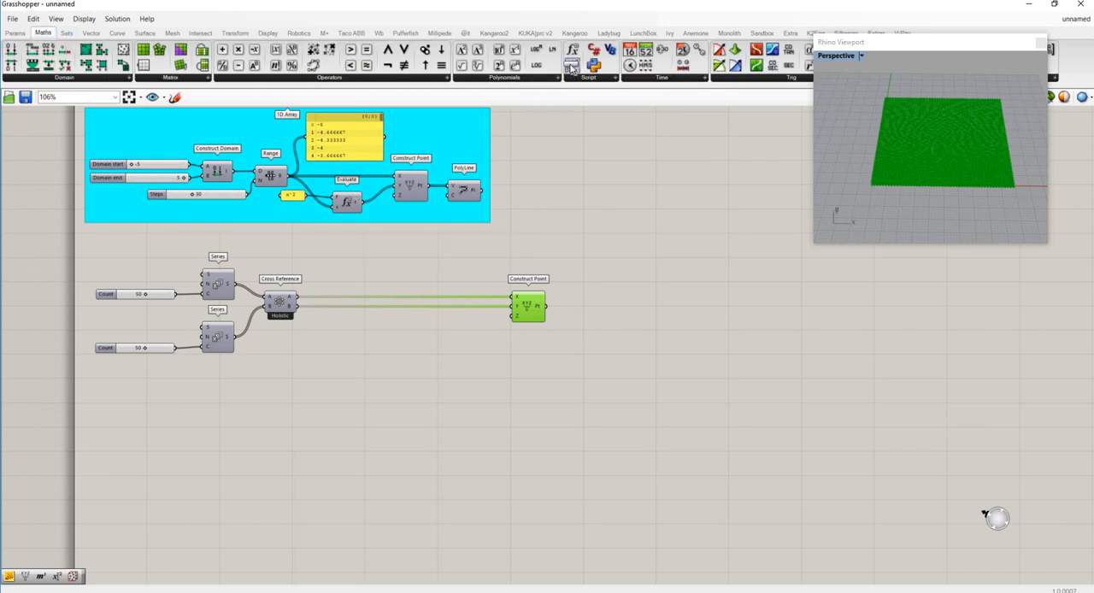
{"action": "left_click_drag", "start_coordinate": [572, 66], "coordinate": [425, 341]}
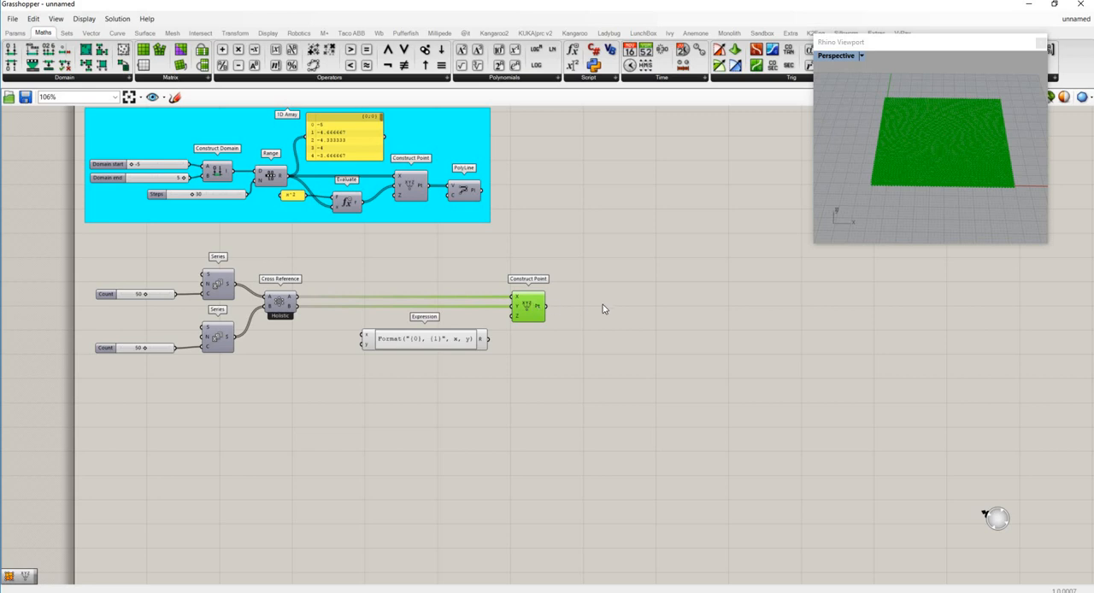
{"action": "left_click_drag", "start_coordinate": [528, 306], "coordinate": [596, 308]}
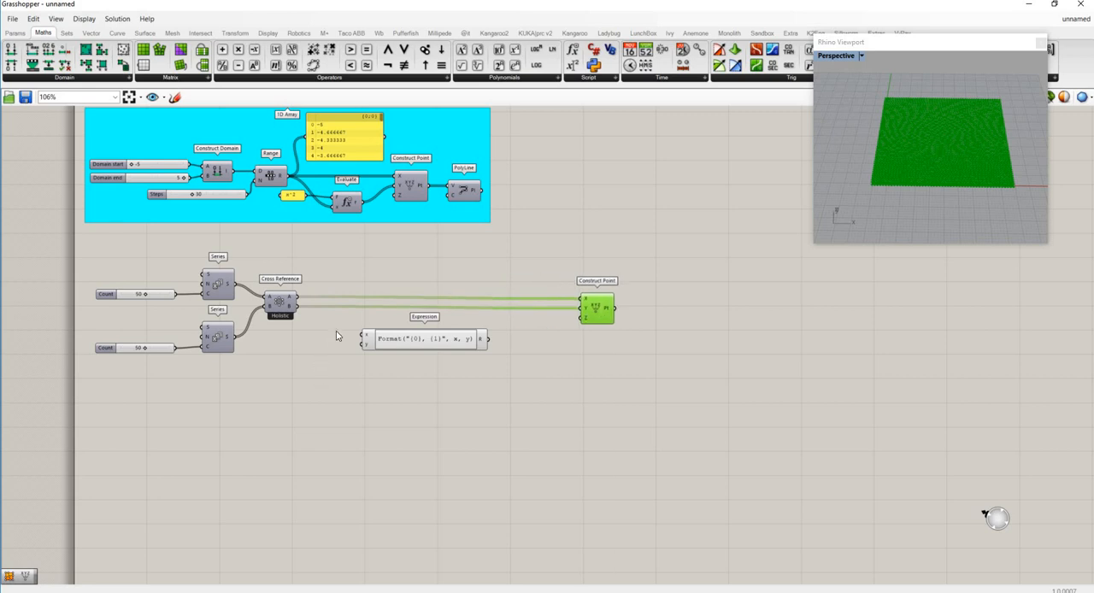
{"action": "left_click_drag", "start_coordinate": [297, 297], "coordinate": [366, 343]}
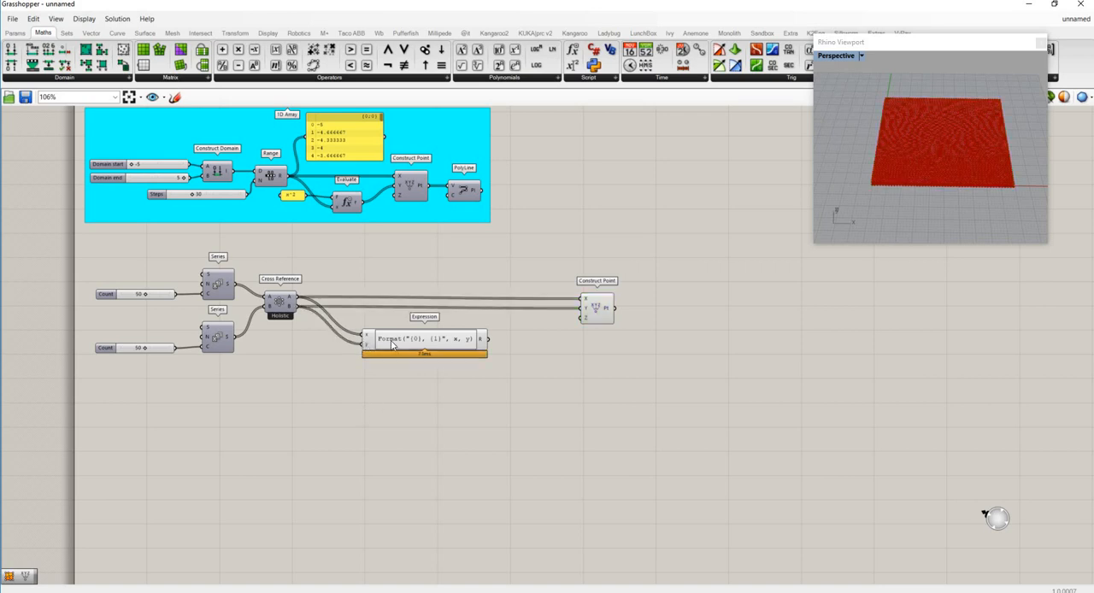
{"action": "double_click", "coordinate": [391, 340]}
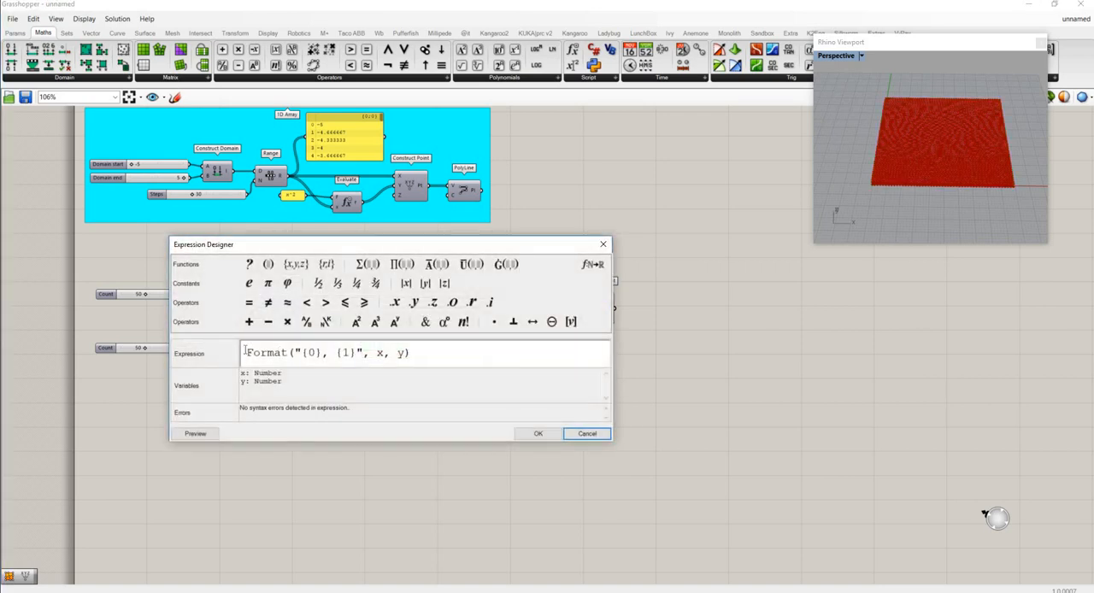
{"action": "left_click_drag", "start_coordinate": [245, 352], "coordinate": [243, 373]}
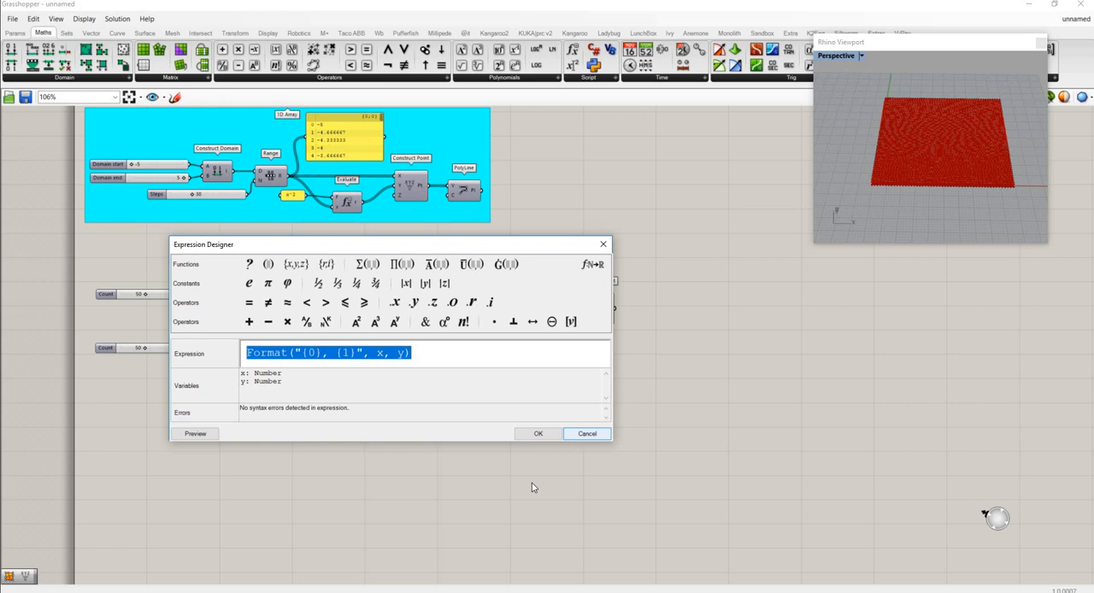
{"action": "left_click", "coordinate": [581, 435]}
- Copy the formula 1+Pow(x,Cos(y*0.003*x)/1.5) + Sqrt(x+y+6)+Sin(0.2*x)-Cos(0.25*y) from the panel outside the canvas border
{"action": "scroll", "coordinate": [565, 445], "scroll_direction": "down", "scroll_amount": 2}
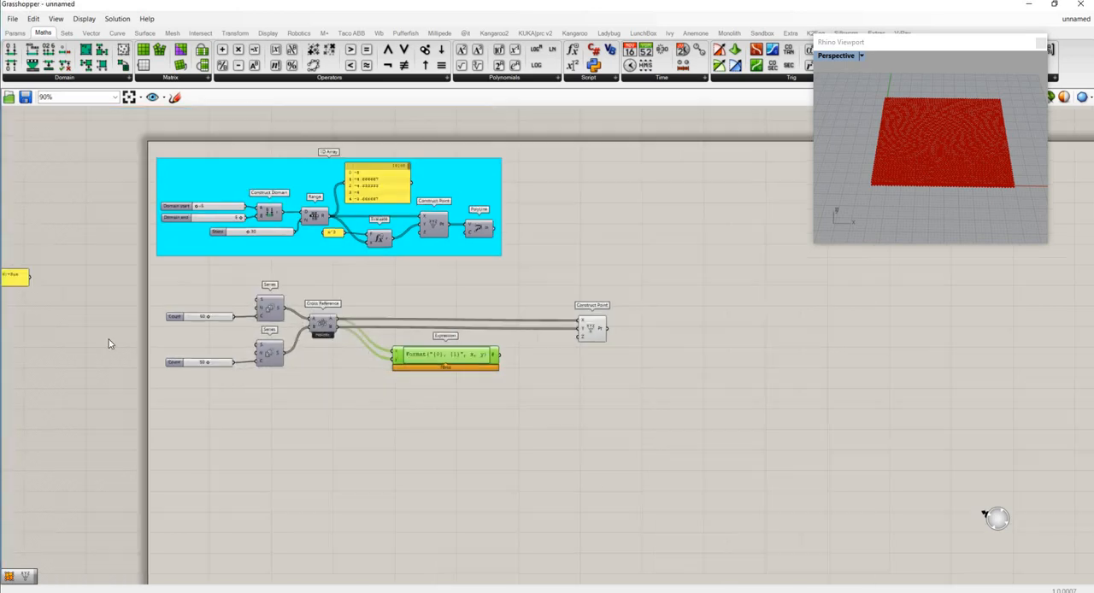
{"action": "scroll", "coordinate": [88, 317], "scroll_direction": "up", "scroll_amount": 5}
{"action": "double_click", "coordinate": [141, 312]}
{"action": "key", "text": "ctrl+c"}
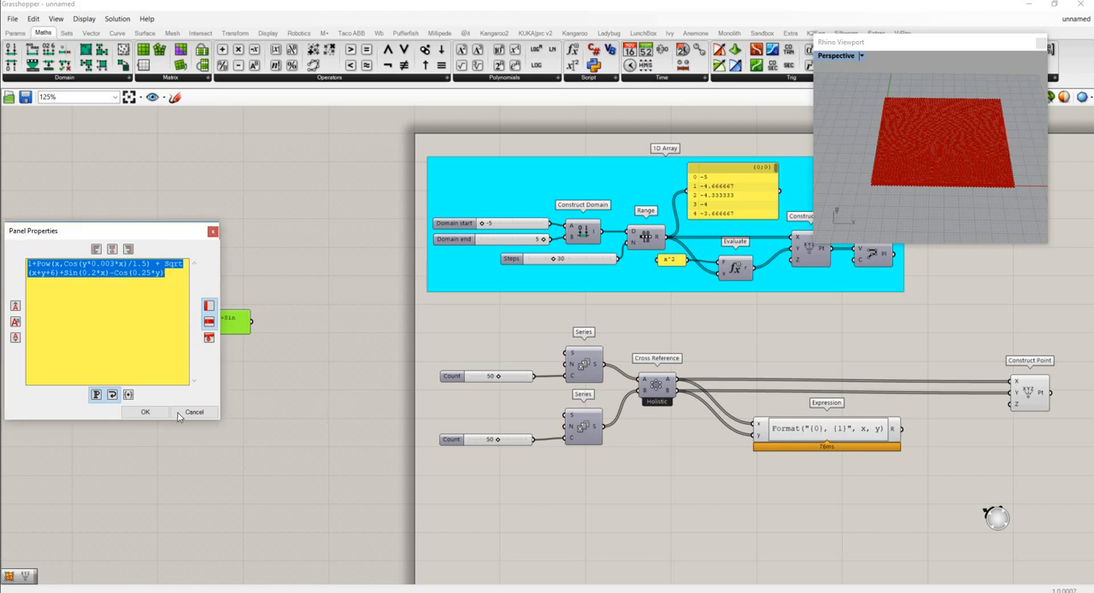
{"action": "left_click", "coordinate": [145, 414]}
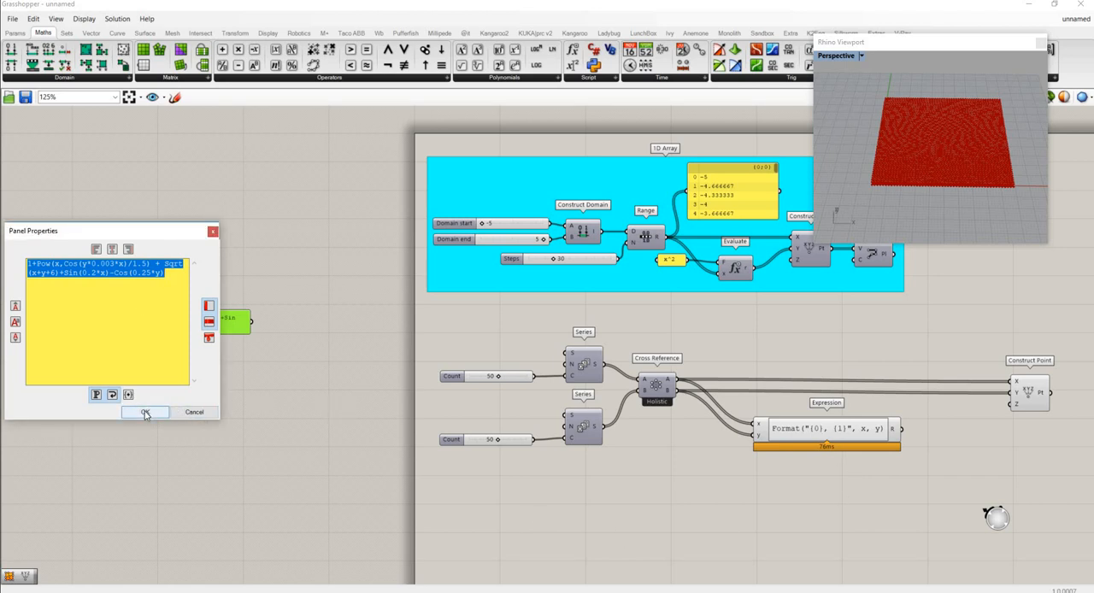
- Replace the Expression component's formula with the copied 1+Pow(x,Cos(y*0.003*x)/1.5) + Sqrt(x+y+6)+Sin(0.2*x)-Cos(0.25*y)
{"action": "scroll", "coordinate": [827, 429], "scroll_direction": "up", "scroll_amount": 3}
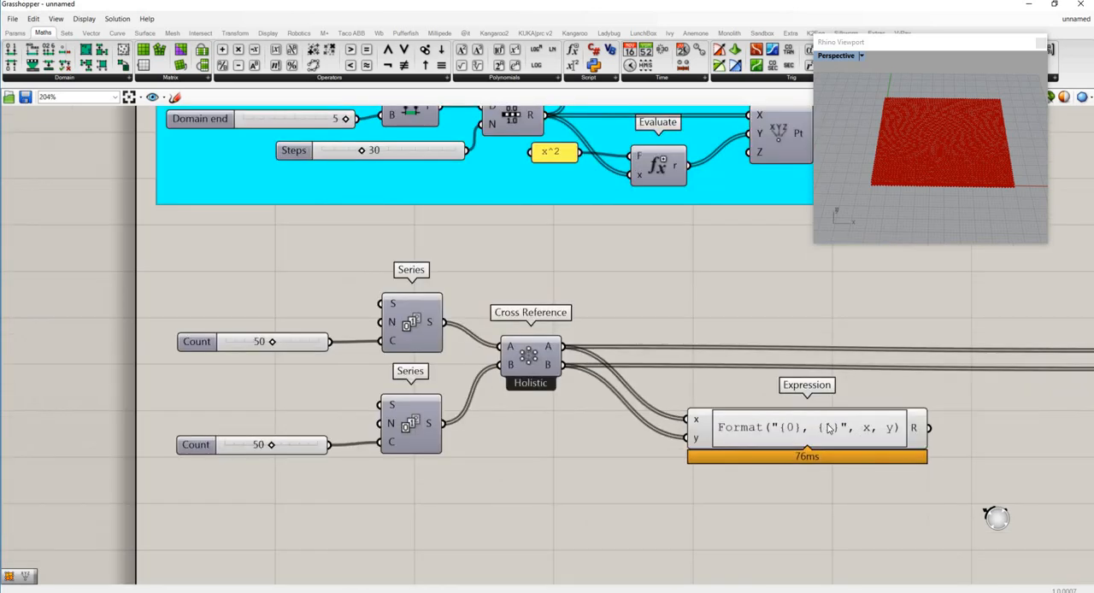
{"action": "double_click", "coordinate": [828, 429]}
{"action": "key", "text": "ctrl+a"}
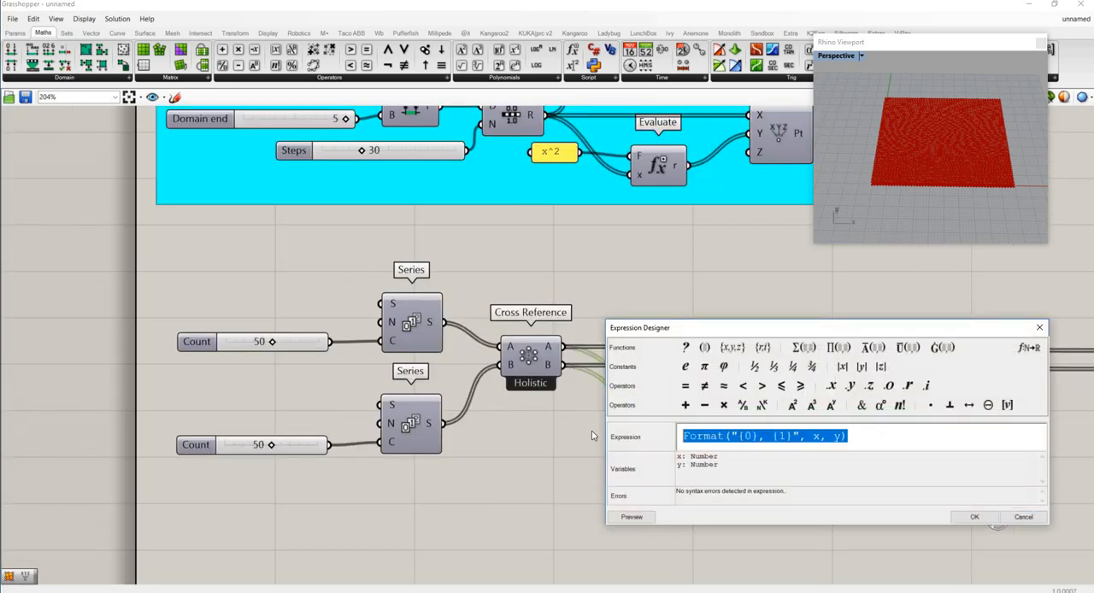
{"action": "key", "text": "ctrl+v"}
{"action": "left_click", "coordinate": [973, 517]}
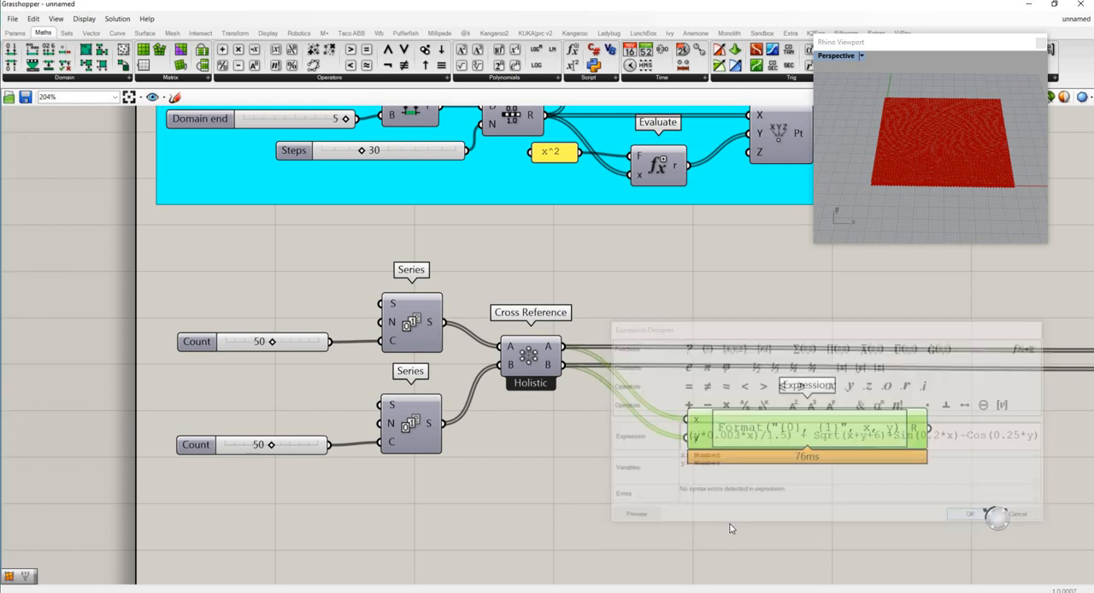
{"action": "left_click", "coordinate": [655, 491]}
{"action": "scroll", "coordinate": [656, 491], "scroll_direction": "down", "scroll_amount": 4}
{"action": "scroll", "coordinate": [882, 499], "scroll_direction": "up", "scroll_amount": 5}
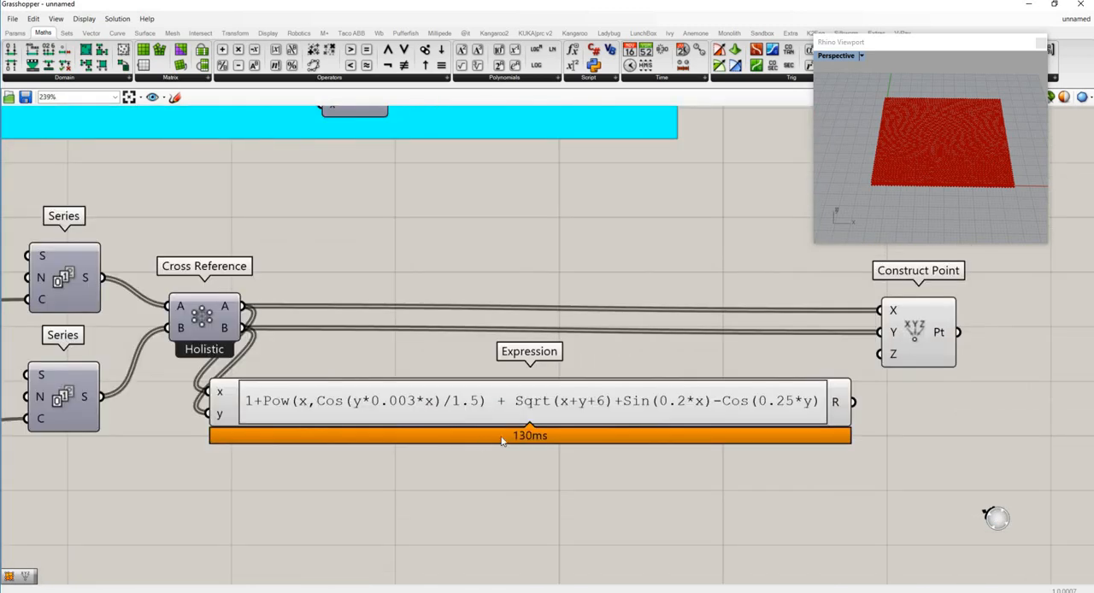
- Reposition the Expression and Construct Point components, and connect the Expression's R output to the Construct Point's Z input
{"action": "scroll", "coordinate": [503, 439], "scroll_direction": "down", "scroll_amount": 3}
{"action": "left_click_drag", "start_coordinate": [555, 436], "coordinate": [595, 409]}
{"action": "left_click_drag", "start_coordinate": [699, 393], "coordinate": [754, 391]}
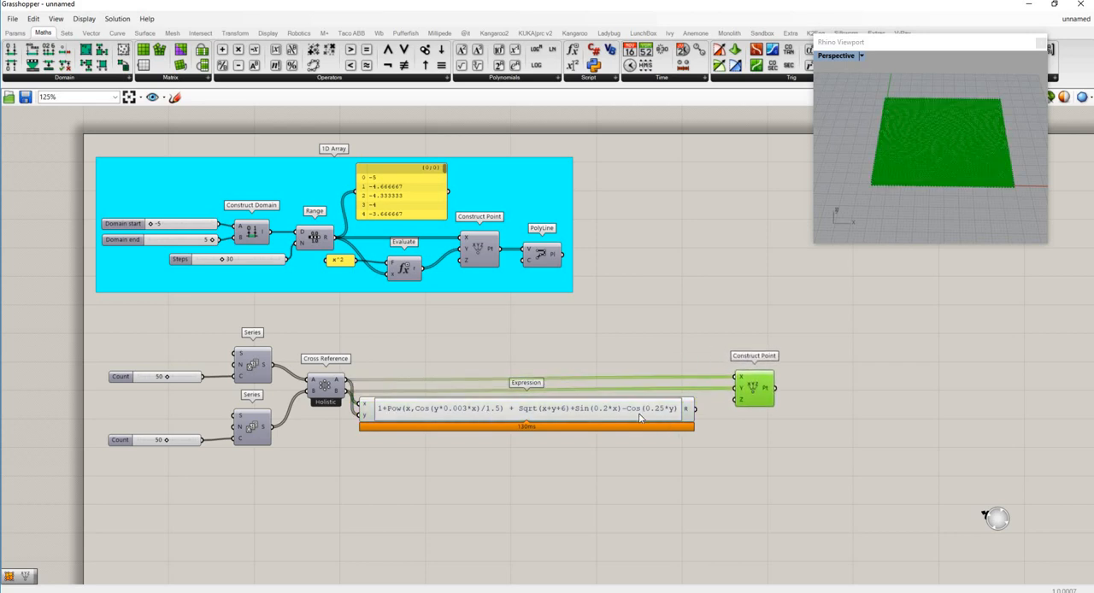
{"action": "left_click_drag", "start_coordinate": [696, 409], "coordinate": [731, 407]}
{"action": "mouse_move", "coordinate": [947, 129]}
{"action": "right_mouse_down"}
{"action": "mouse_move", "coordinate": [973, 112]}
{"action": "mouse_move", "coordinate": [987, 149]}
{"action": "mouse_move", "coordinate": [926, 134]}
{"action": "mouse_move", "coordinate": [916, 162]}
{"action": "mouse_move", "coordinate": [949, 173]}
{"action": "mouse_move", "coordinate": [915, 166]}
{"action": "mouse_move", "coordinate": [931, 181]}
{"action": "right_mouse_up"}
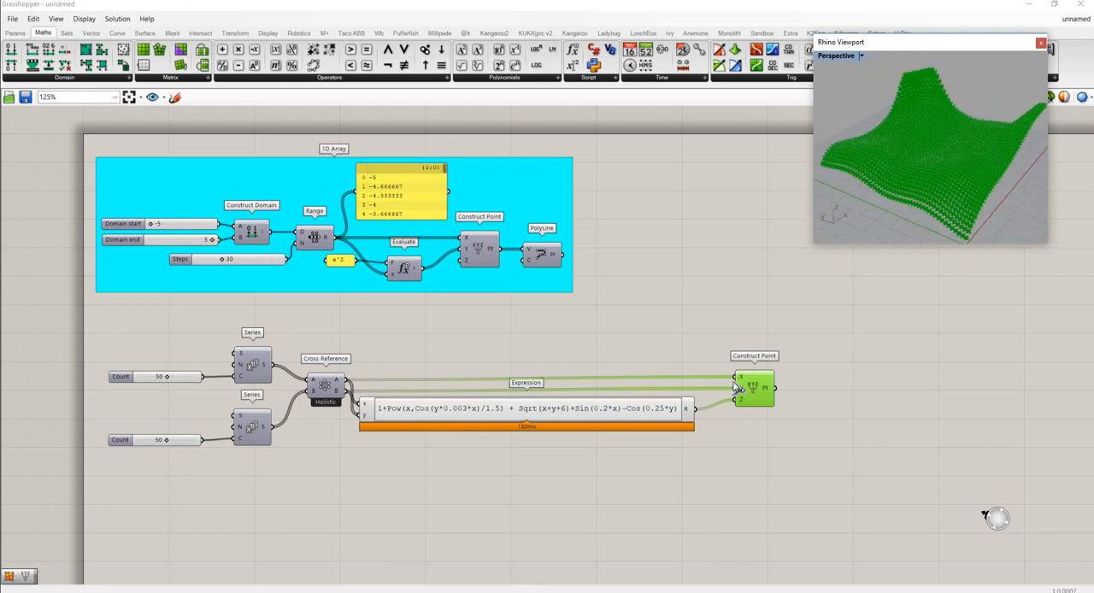
{"action": "left_click", "coordinate": [802, 313]}
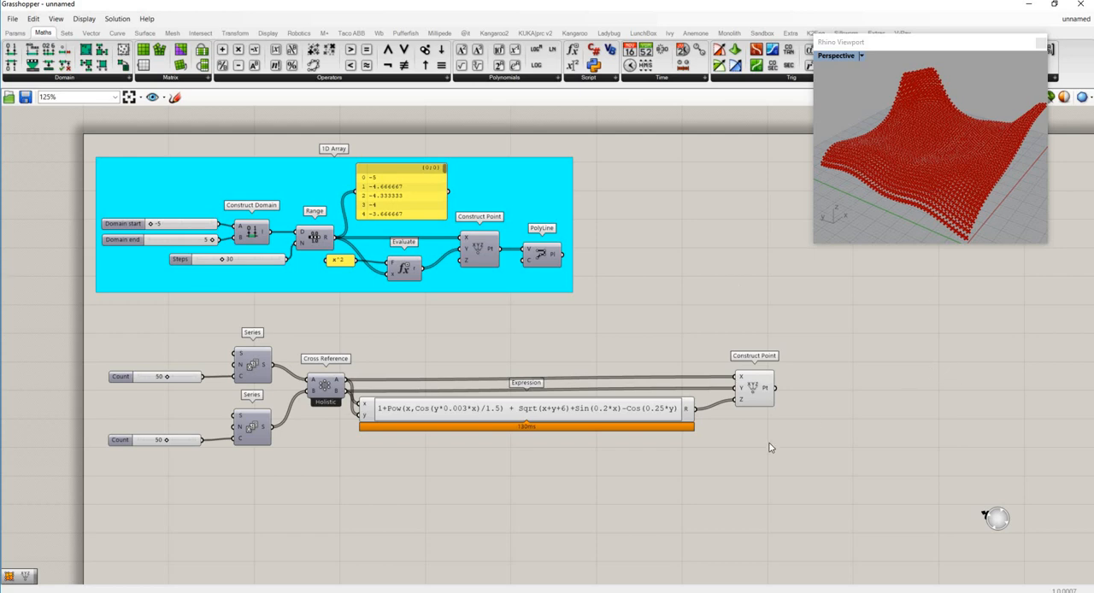
- Add a Surface From Points component, and connect the Construct Point output to P and the upper Count slider to U
{"action": "double_click", "coordinate": [835, 417]}
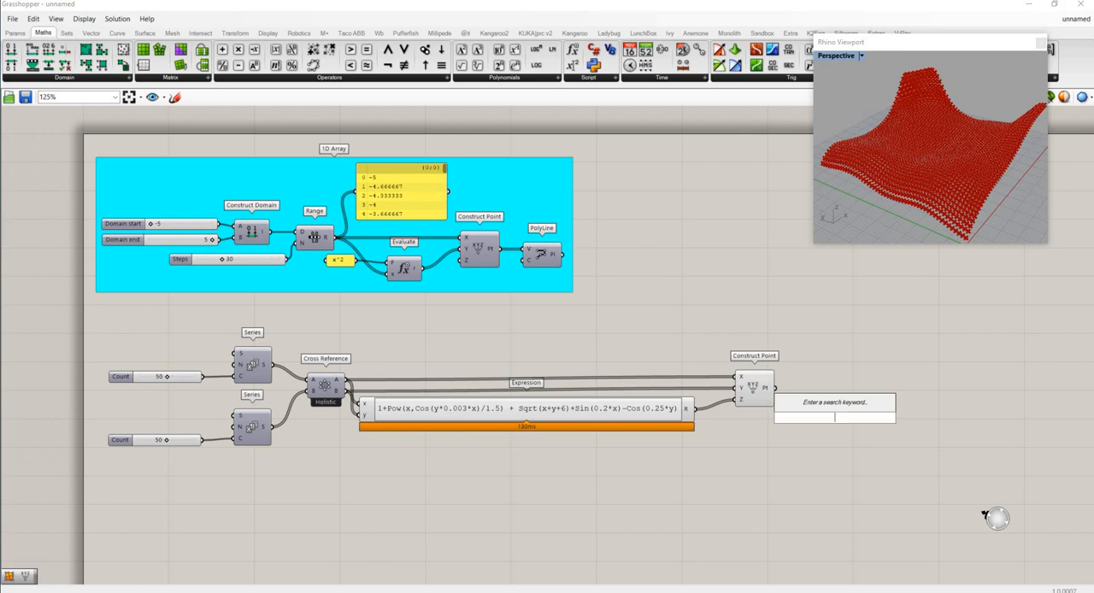
{"action": "type", "text": "surface fi"}
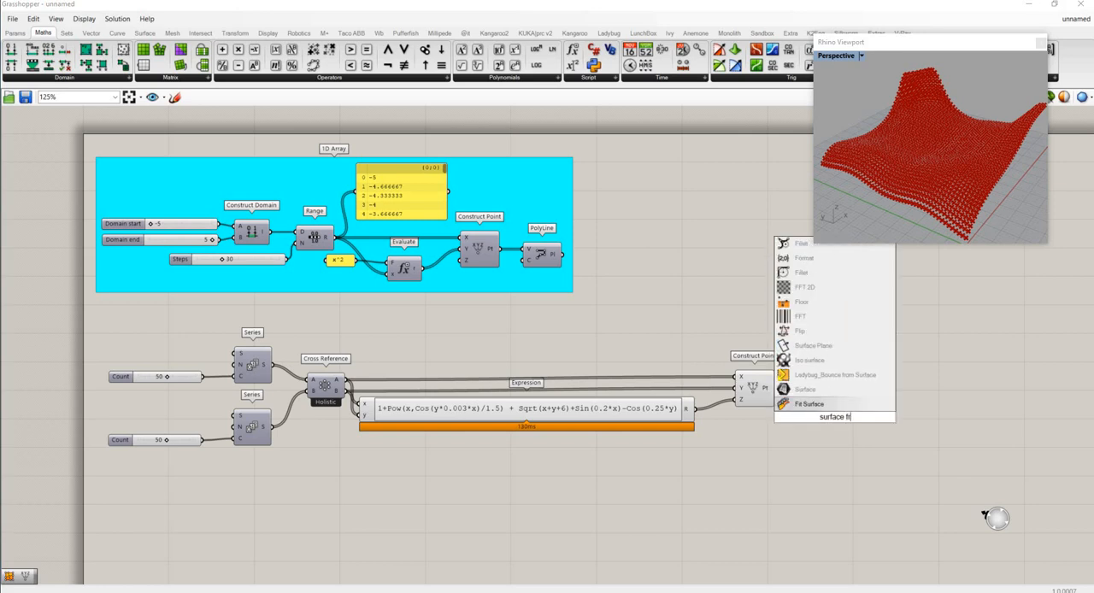
{"action": "type", "text": "om"}
{"action": "left_click", "coordinate": [822, 390]}
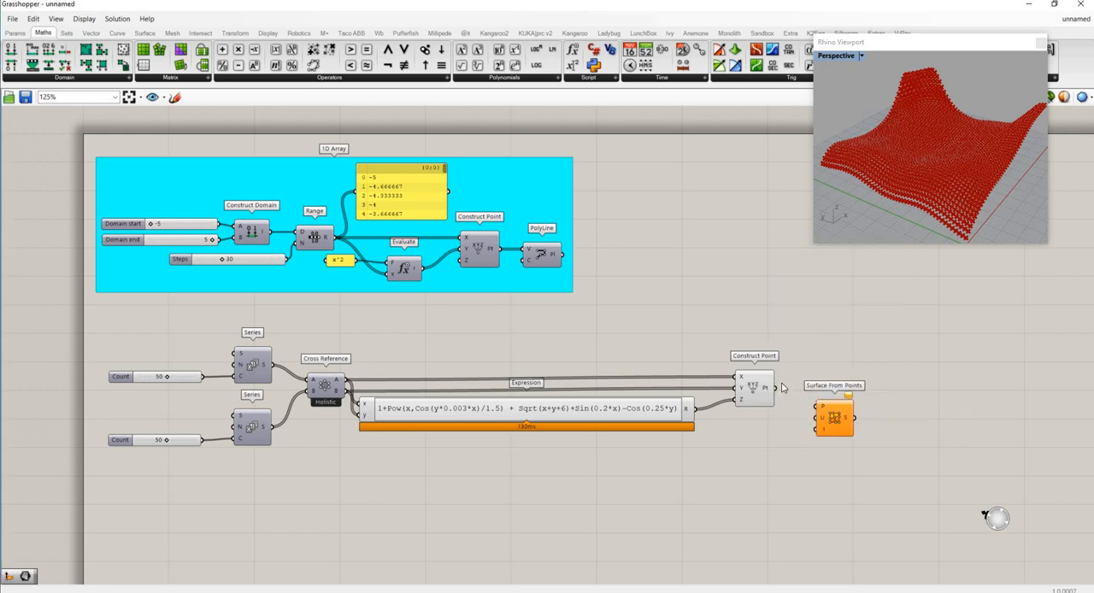
{"action": "left_click_drag", "start_coordinate": [822, 404], "coordinate": [838, 406]}
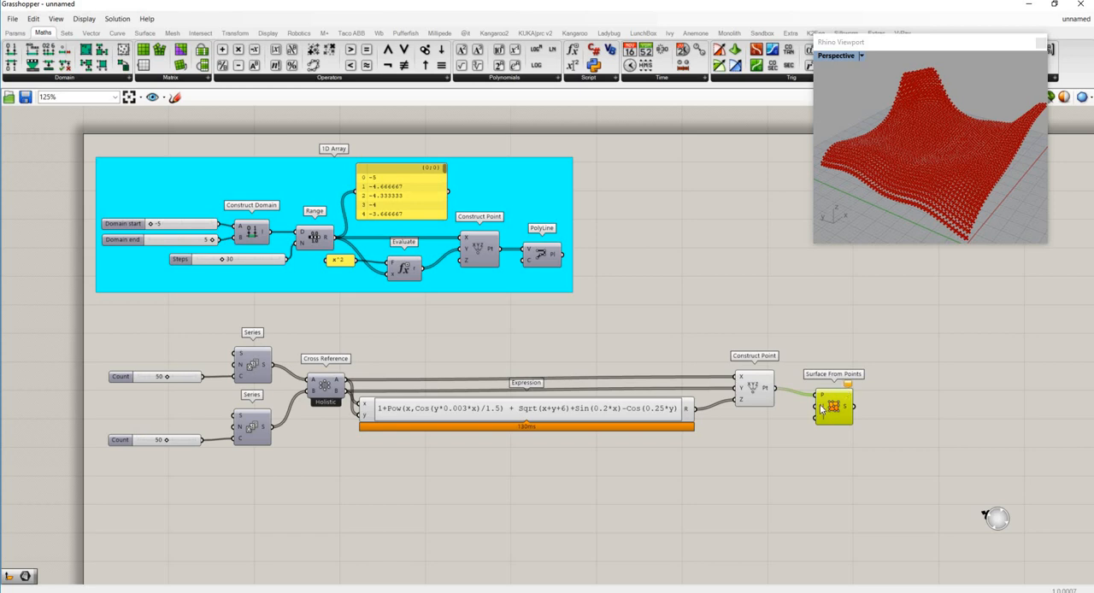
{"action": "mouse_move", "coordinate": [822, 410]}
{"action": "left_click_drag", "start_coordinate": [202, 376], "coordinate": [844, 390]}
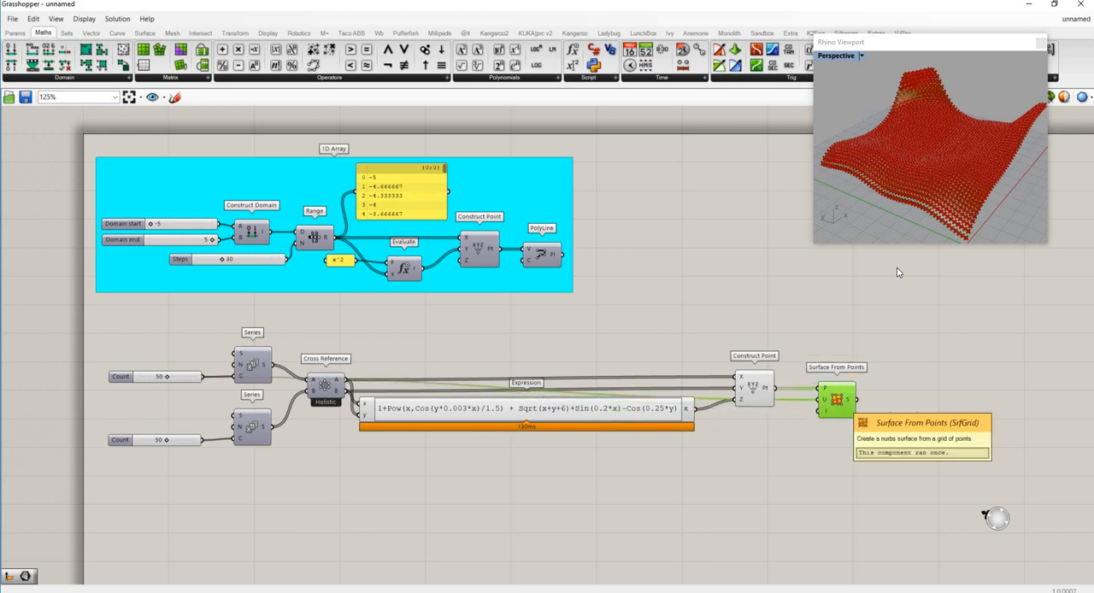
- Hide the previews of Construct Point and Surface From Points, and move Surface From Points below the Construct Point
{"action": "right_click", "coordinate": [749, 389]}
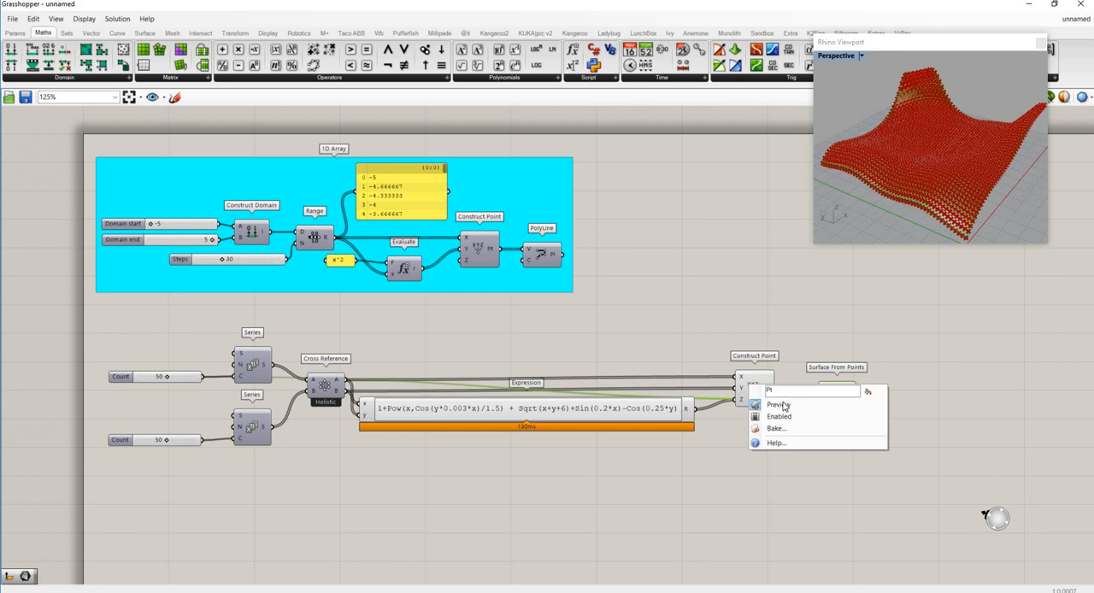
{"action": "left_click", "coordinate": [783, 405]}
{"action": "right_click_drag", "start_coordinate": [901, 171], "coordinate": [935, 205]}
{"action": "left_click", "coordinate": [824, 467]}
{"action": "left_click_drag", "start_coordinate": [836, 399], "coordinate": [827, 444]}
{"action": "right_click", "coordinate": [830, 448]}
{"action": "left_click", "coordinate": [860, 467]}
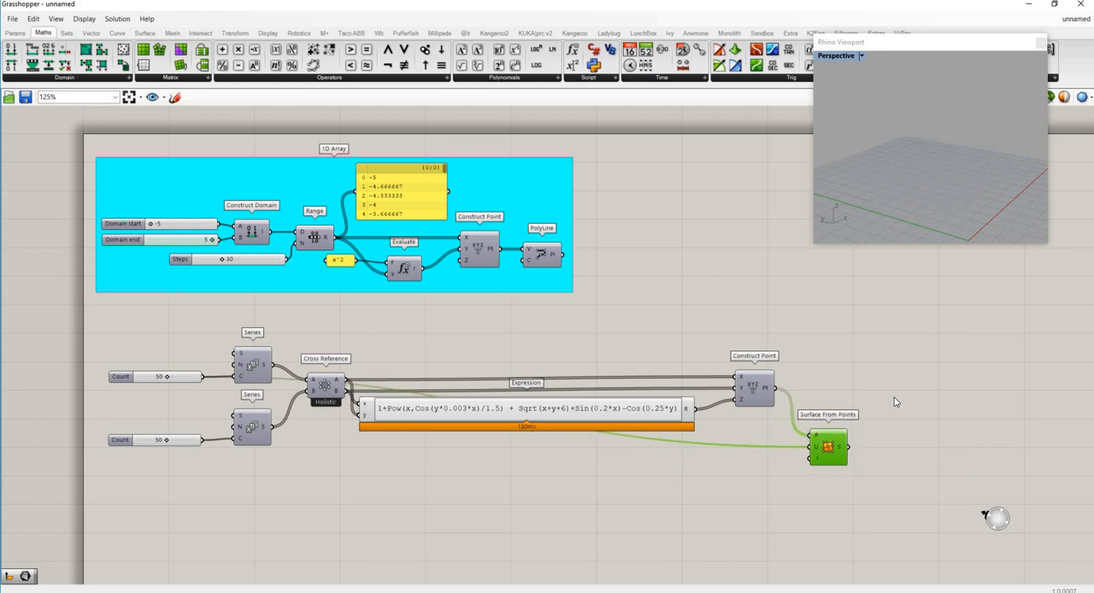
{"action": "left_click", "coordinate": [883, 380]}
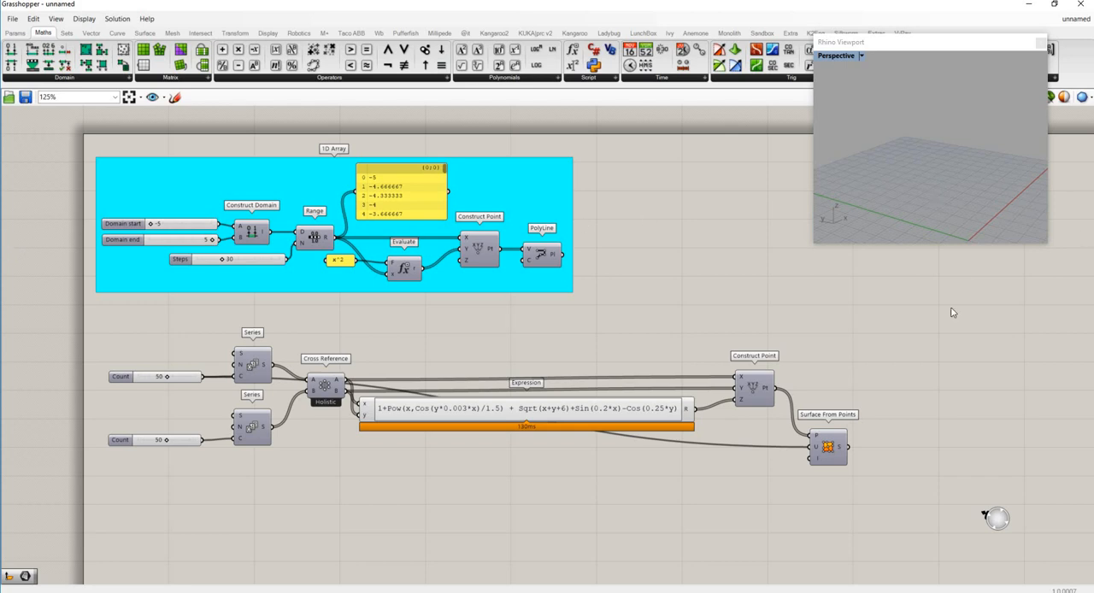
- Turn the preview of the lower Construct Point component back on
{"action": "right_click", "coordinate": [785, 409]}
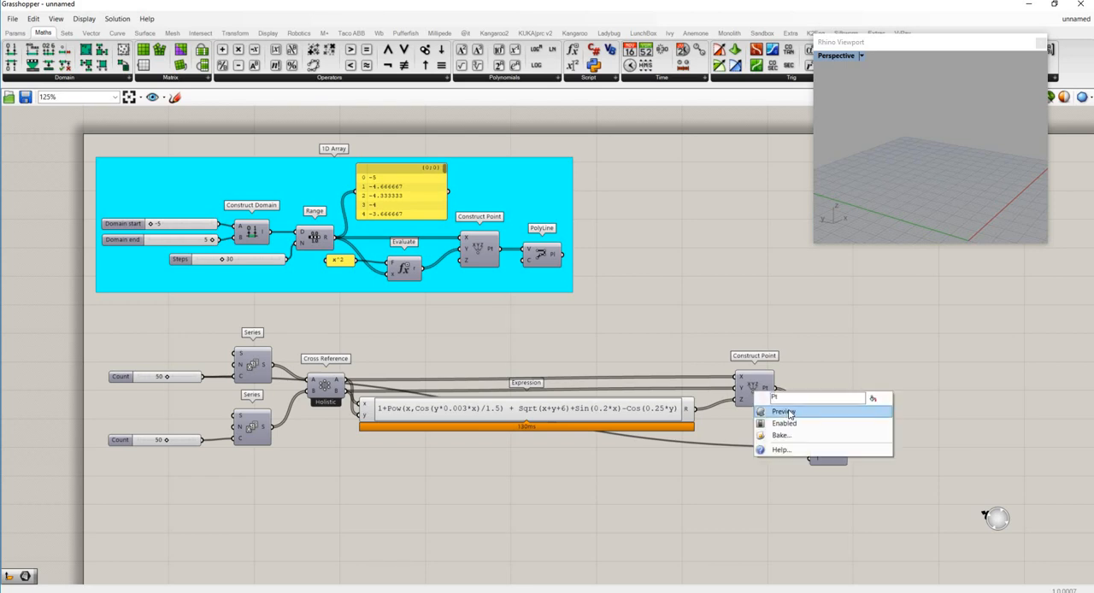
{"action": "left_click", "coordinate": [789, 415]}
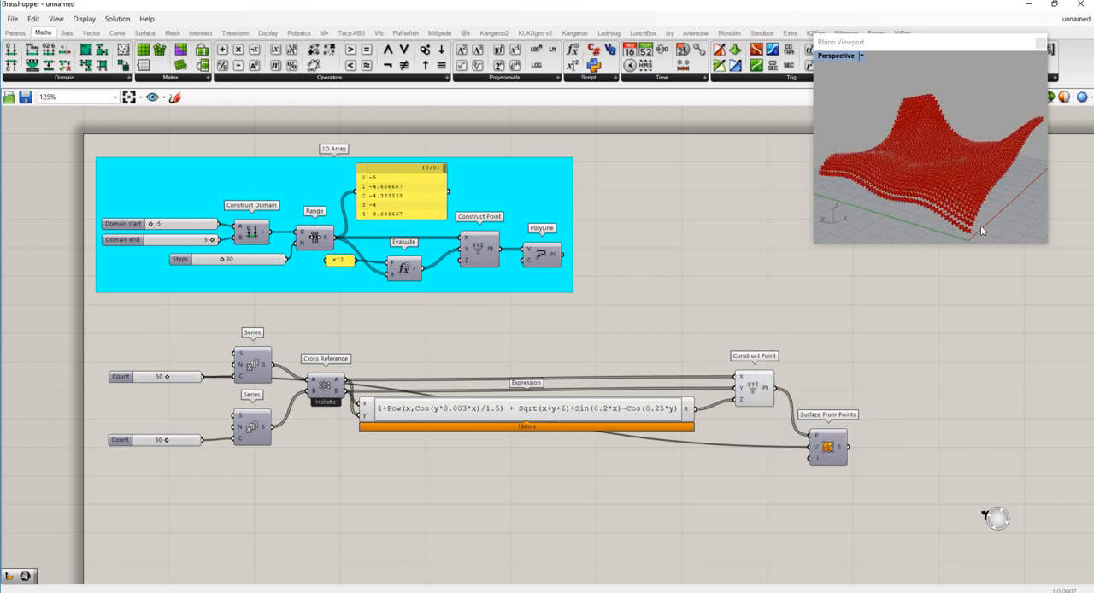
{"action": "scroll", "coordinate": [981, 231], "scroll_direction": "up", "scroll_amount": 5}
{"action": "scroll", "coordinate": [943, 227], "scroll_direction": "up", "scroll_amount": 3}
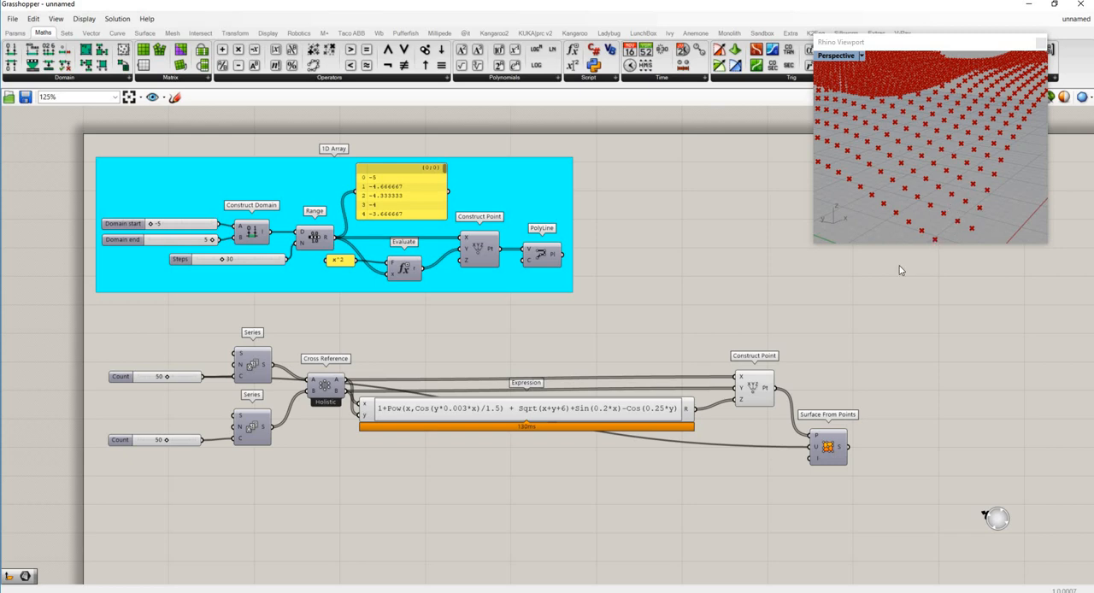
- Add a Plane Normal component beside the Construct Point, and connect the Construct Point output to its O and Z inputs
{"action": "double_click", "coordinate": [866, 374]}
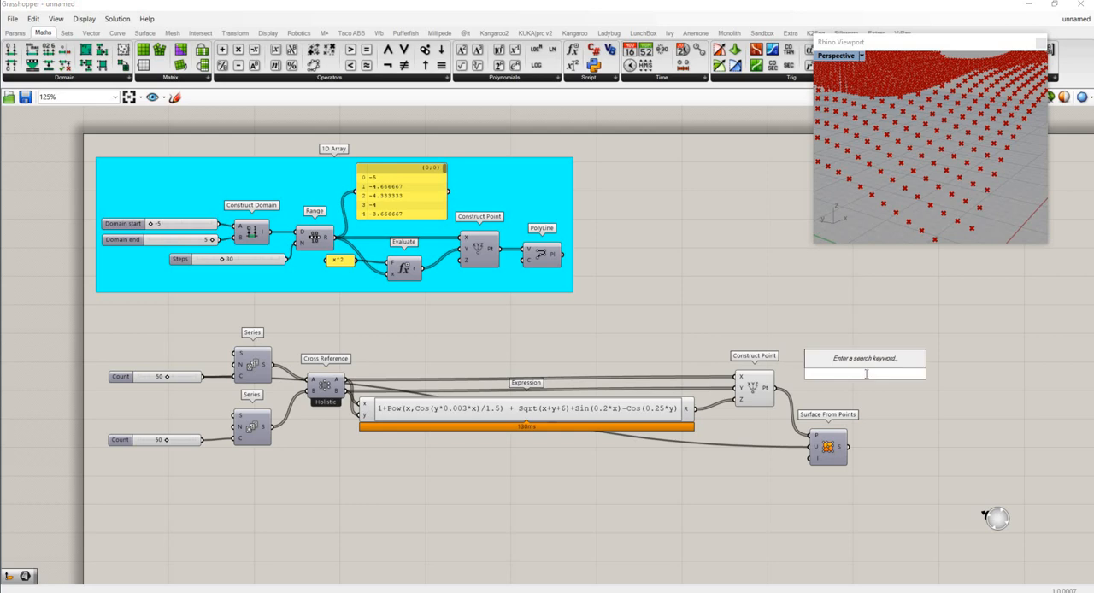
{"action": "type", "text": "plane"}
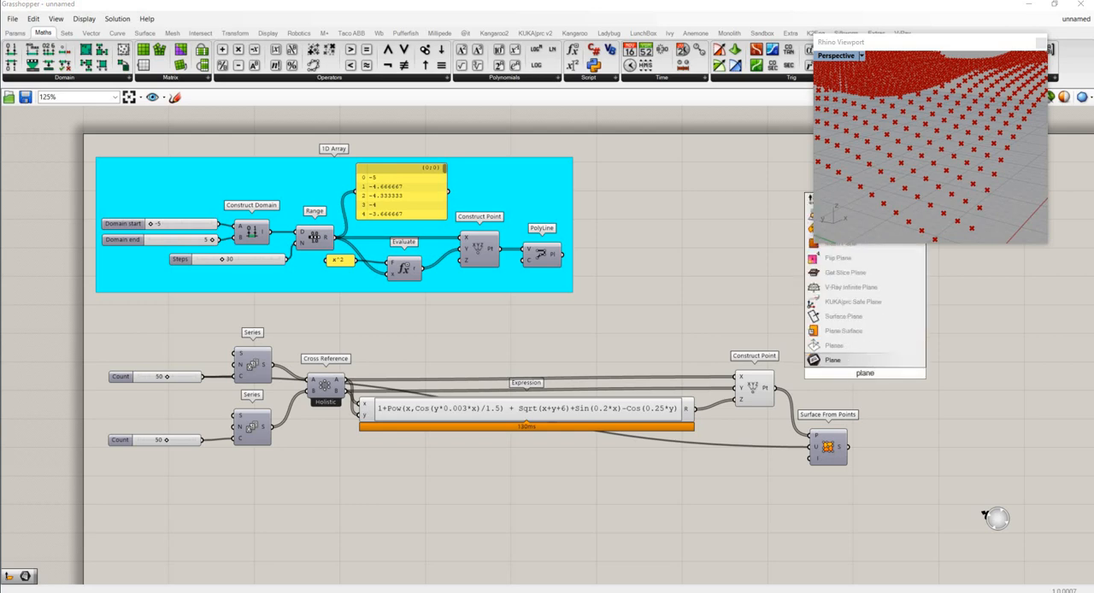
{"action": "type", "text": " from"}
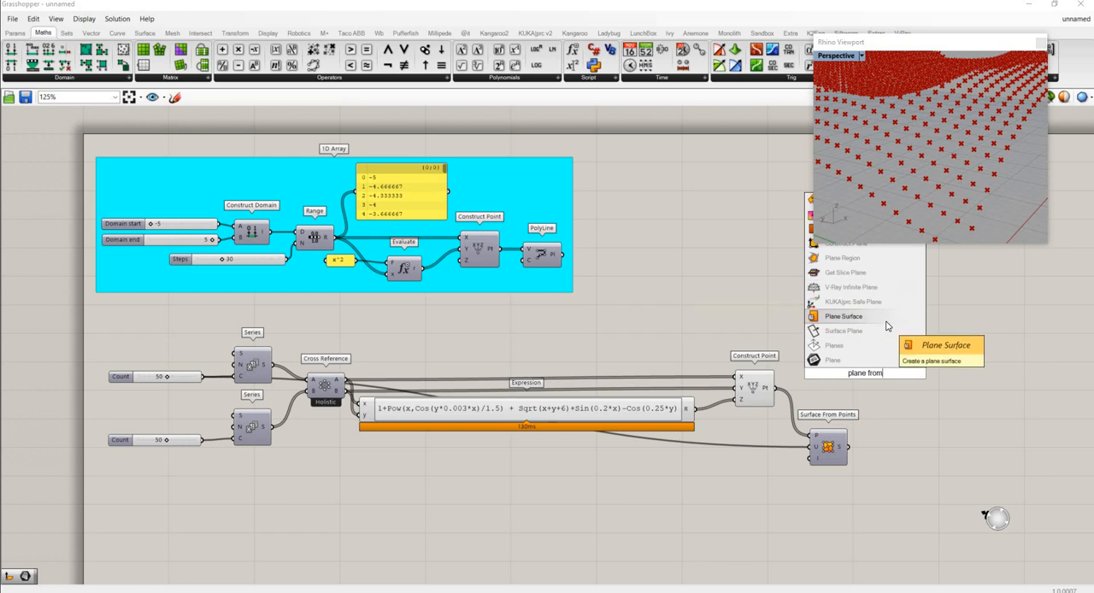
{"action": "type", "text": " nor"}
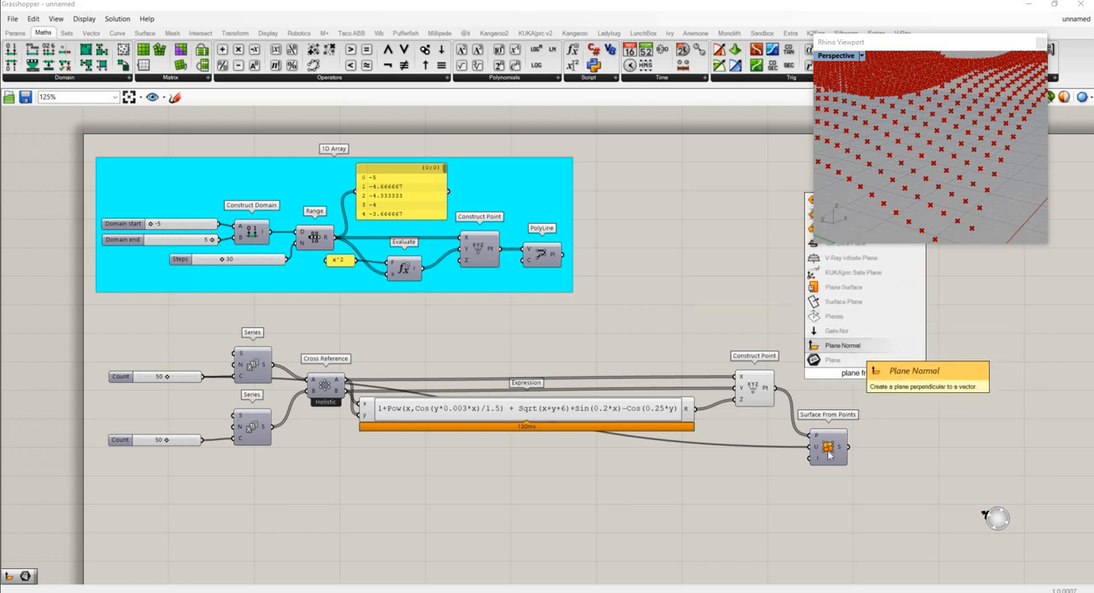
{"action": "left_click", "coordinate": [846, 346]}
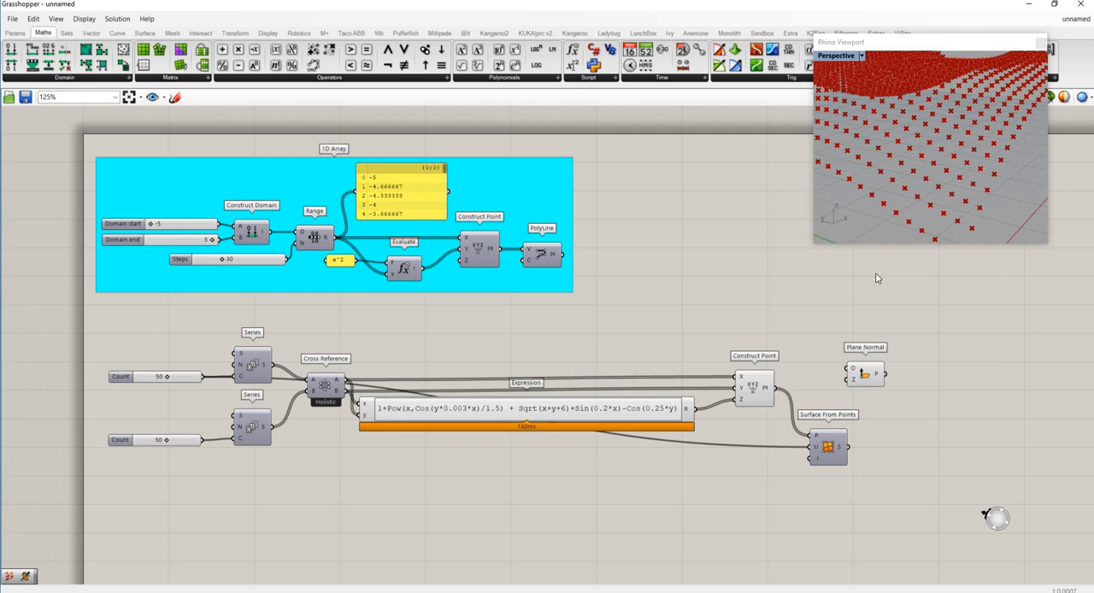
{"action": "left_click_drag", "start_coordinate": [777, 389], "coordinate": [858, 371]}
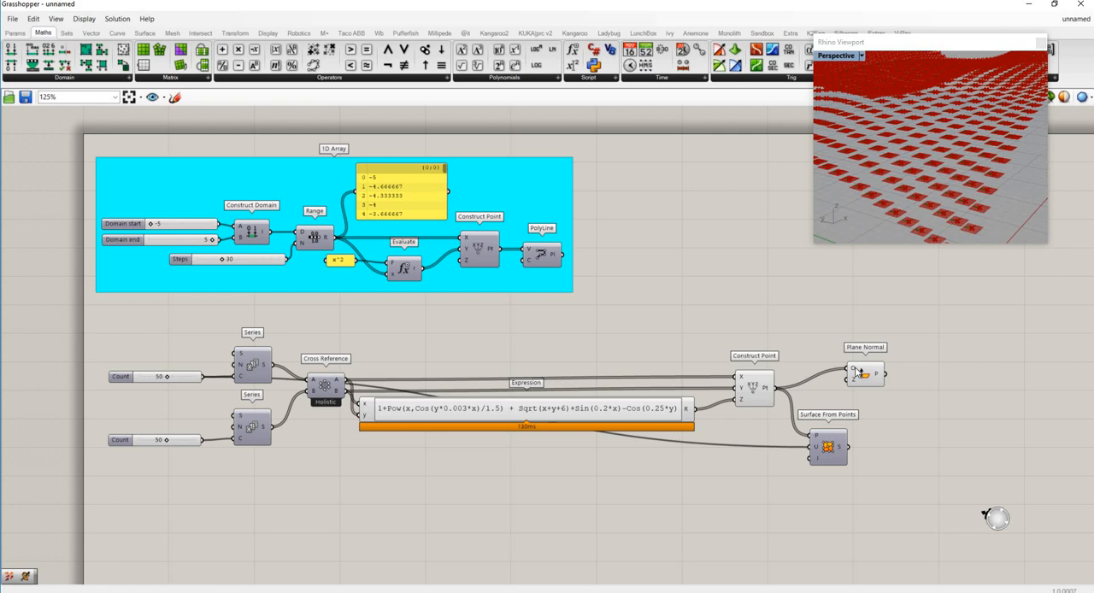
{"action": "left_click_drag", "start_coordinate": [875, 379], "coordinate": [926, 408]}
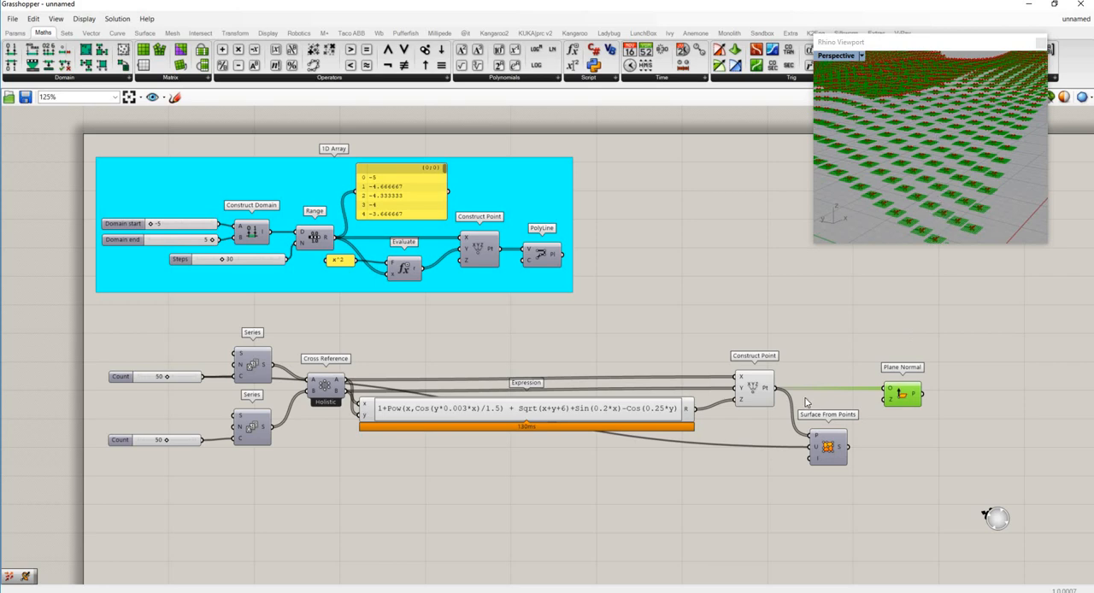
{"action": "left_click_drag", "start_coordinate": [776, 388], "coordinate": [887, 400]}
{"action": "right_click_drag", "start_coordinate": [915, 184], "coordinate": [863, 209]}
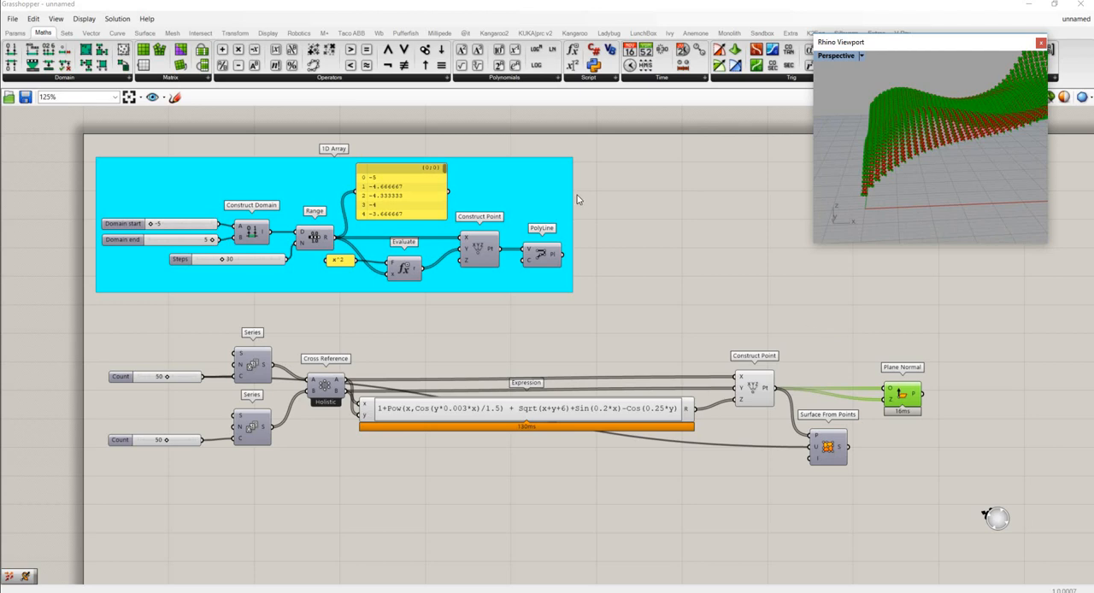
- Place Vector Display and XY Plane components, and connect XY Plane to Vector Display's A and the Construct Point output to its V
{"action": "left_click", "coordinate": [269, 32]}
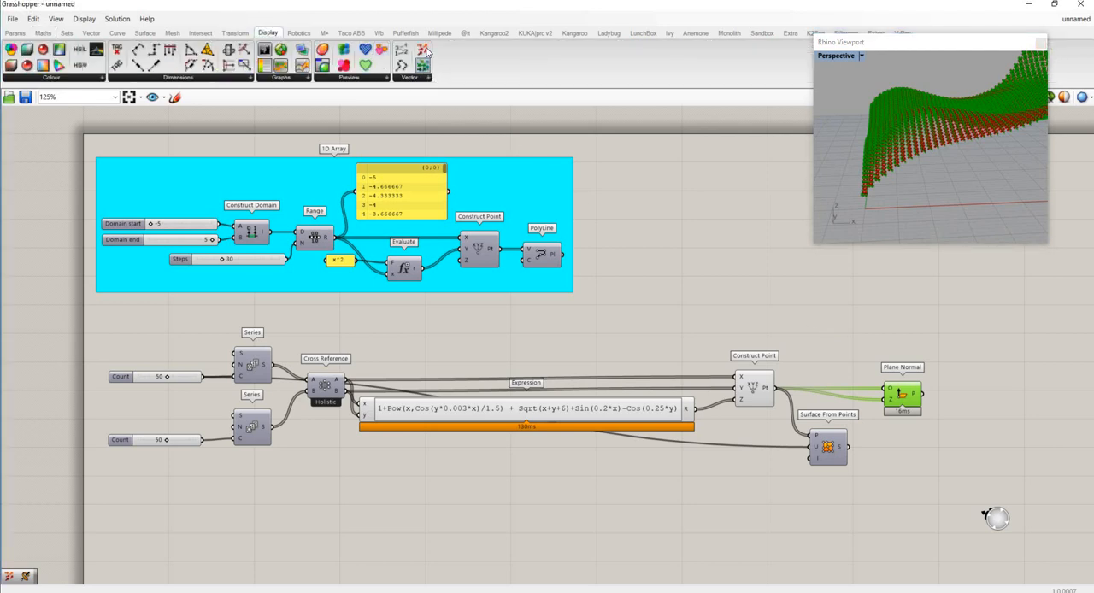
{"action": "left_click_drag", "start_coordinate": [422, 49], "coordinate": [833, 335]}
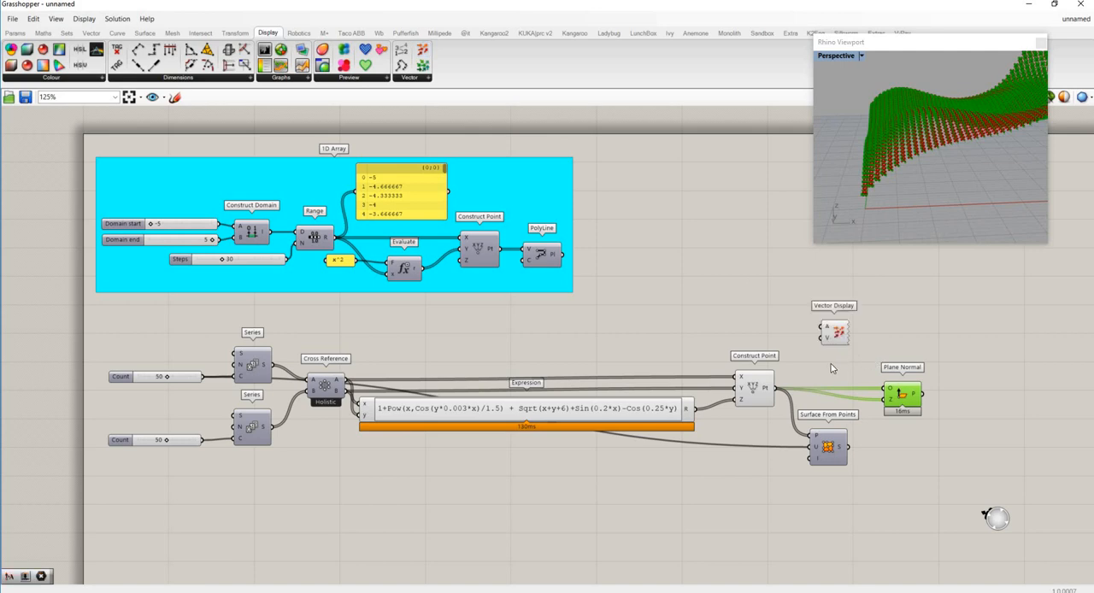
{"action": "scroll", "coordinate": [804, 372], "scroll_direction": "up", "scroll_amount": 3}
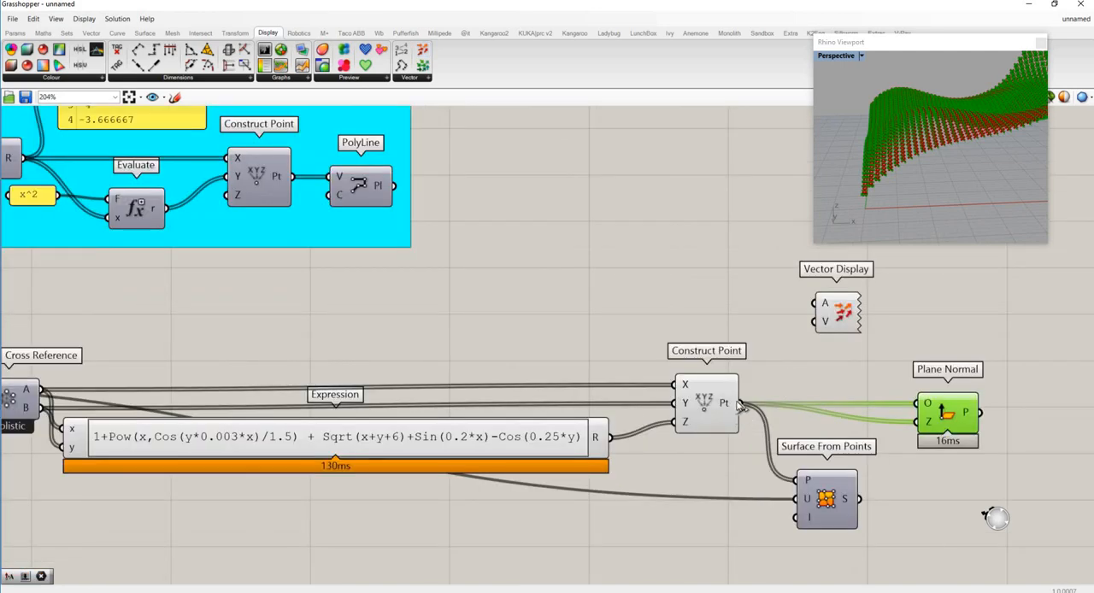
{"action": "double_click", "coordinate": [725, 307]}
{"action": "type", "text": "xy"}
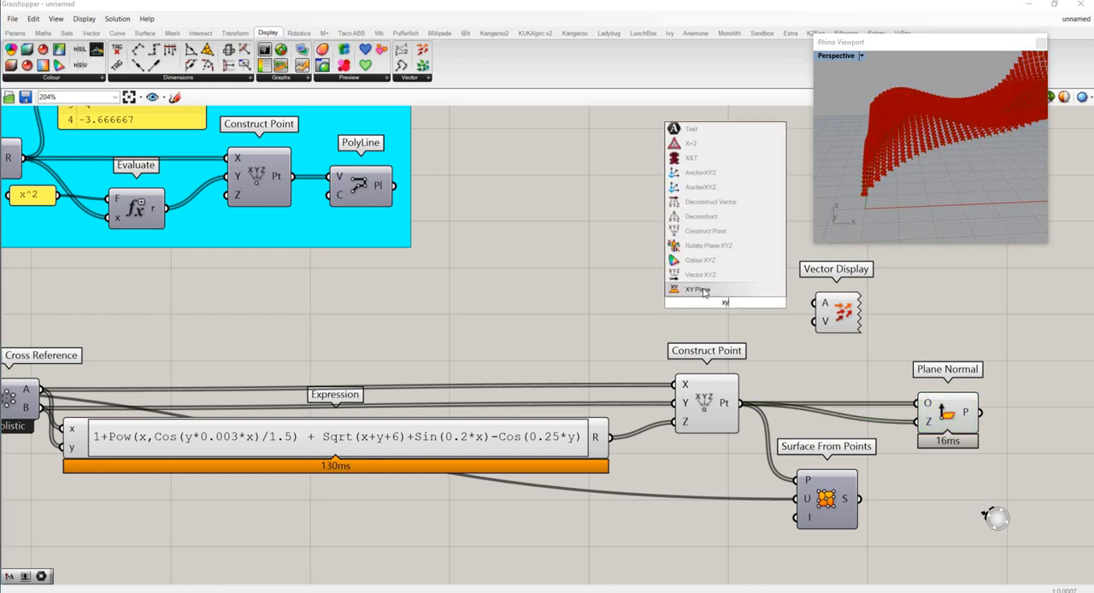
{"action": "left_click", "coordinate": [702, 291]}
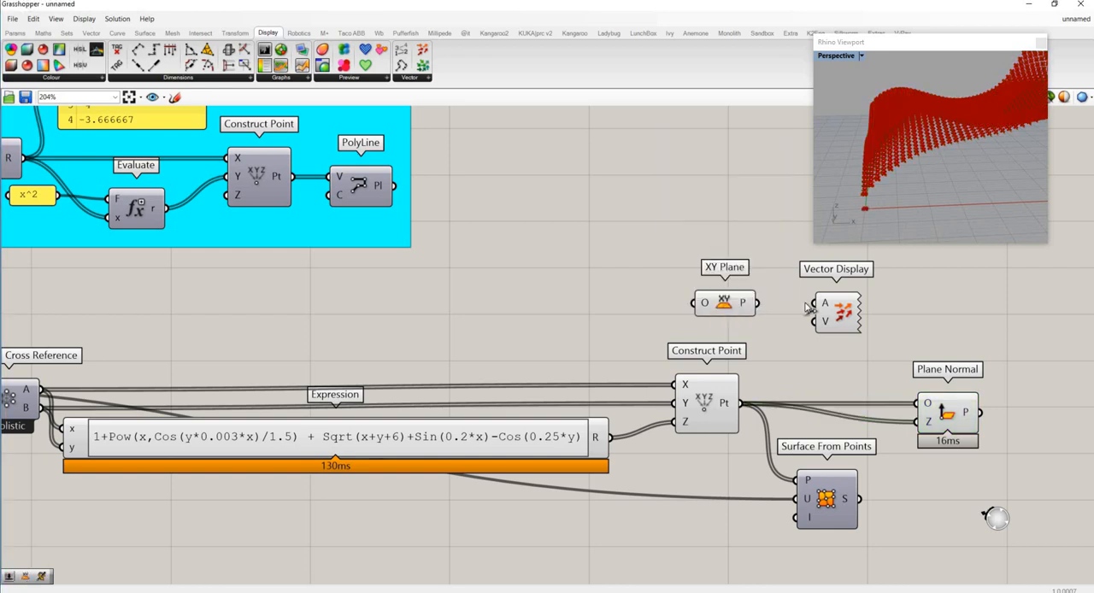
{"action": "left_click_drag", "start_coordinate": [813, 304], "coordinate": [756, 303]}
{"action": "left_click_drag", "start_coordinate": [742, 411], "coordinate": [814, 322]}
- Examine the displayed vectors running to the grid points in the Rhino viewport from several angles
{"action": "scroll", "coordinate": [950, 159], "scroll_direction": "down", "scroll_amount": 4}
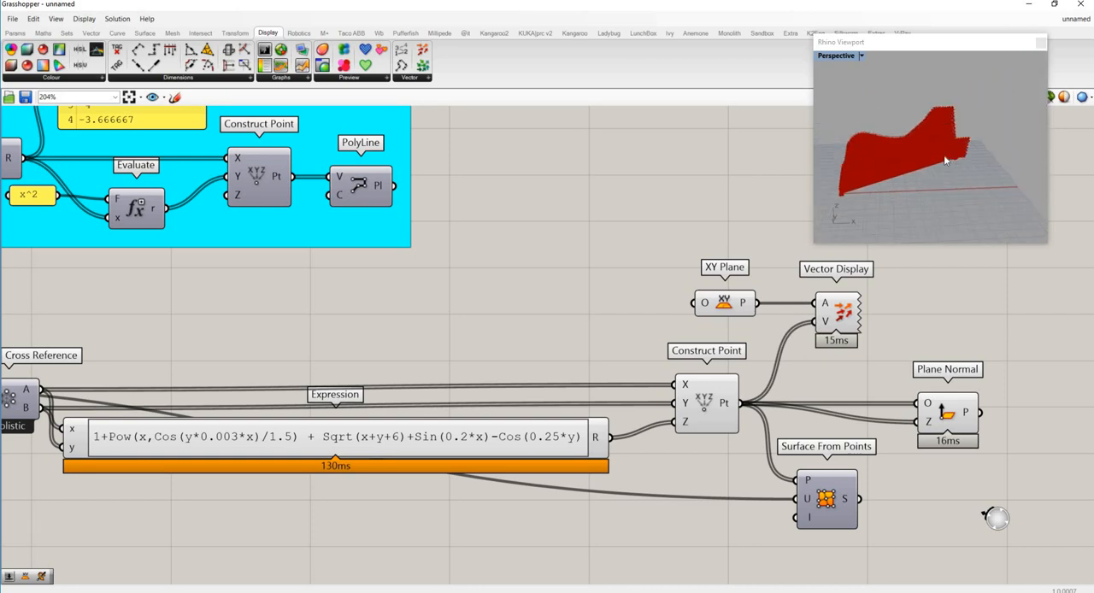
{"action": "scroll", "coordinate": [933, 152], "scroll_direction": "up", "scroll_amount": 8}
{"action": "right_click_drag", "start_coordinate": [929, 168], "coordinate": [940, 229]}
{"action": "scroll", "coordinate": [980, 173], "scroll_direction": "down", "scroll_amount": 2}
{"action": "scroll", "coordinate": [1007, 159], "scroll_direction": "down", "scroll_amount": 1}
{"action": "scroll", "coordinate": [1007, 159], "scroll_direction": "up", "scroll_amount": 2}
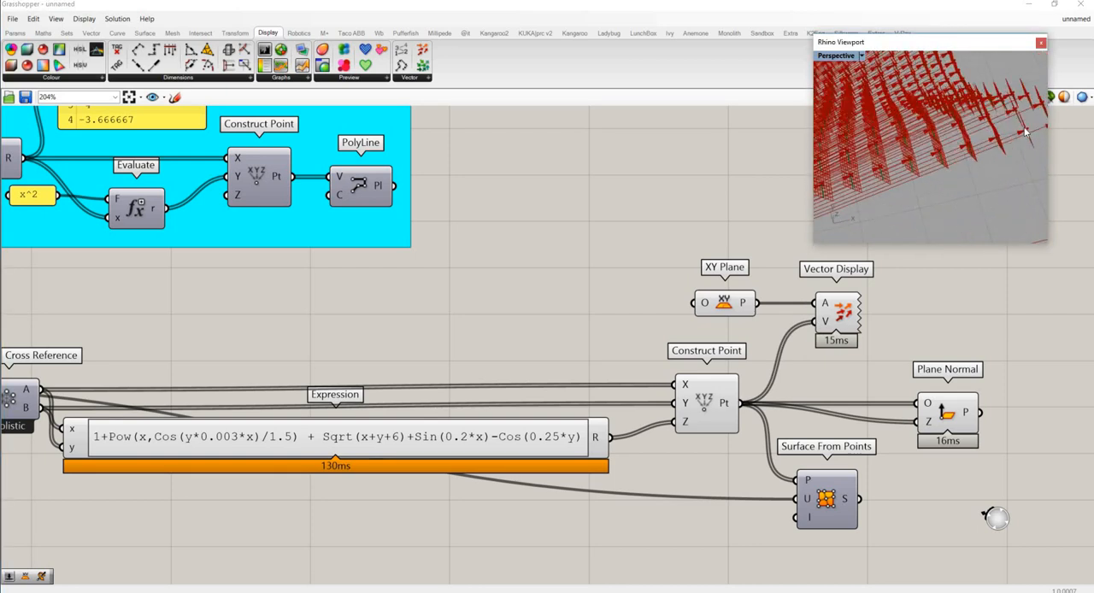
{"action": "scroll", "coordinate": [982, 156], "scroll_direction": "up", "scroll_amount": 3}
{"action": "right_click_drag", "start_coordinate": [969, 155], "coordinate": [983, 201]}
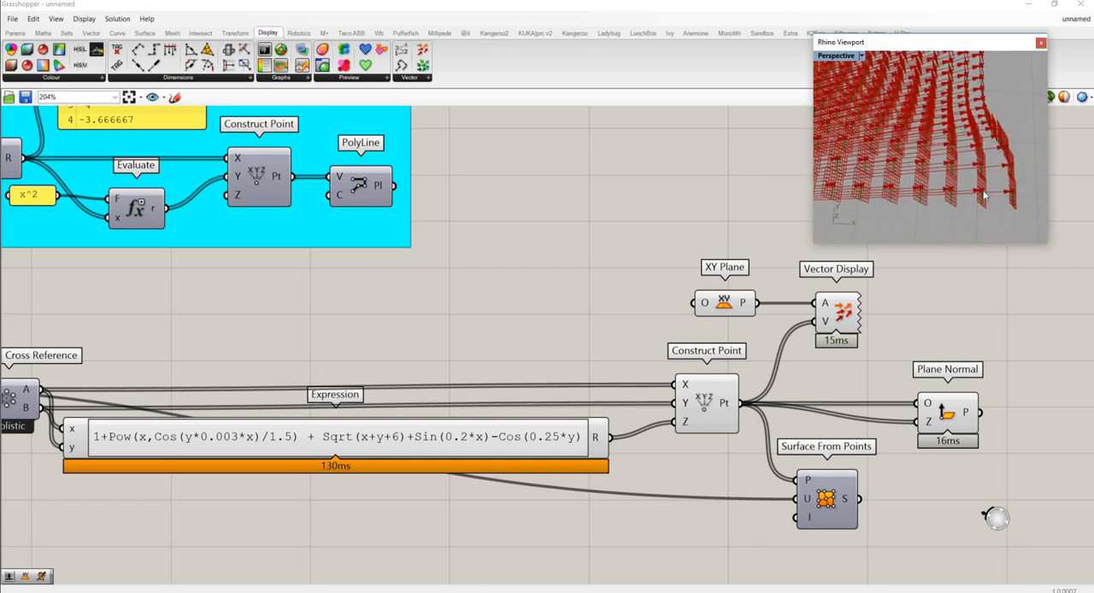
- Delete the XY Plane and Vector Display components, leaving the planes on display in the Rhino viewport
{"action": "left_click_drag", "start_coordinate": [878, 326], "coordinate": [673, 297]}
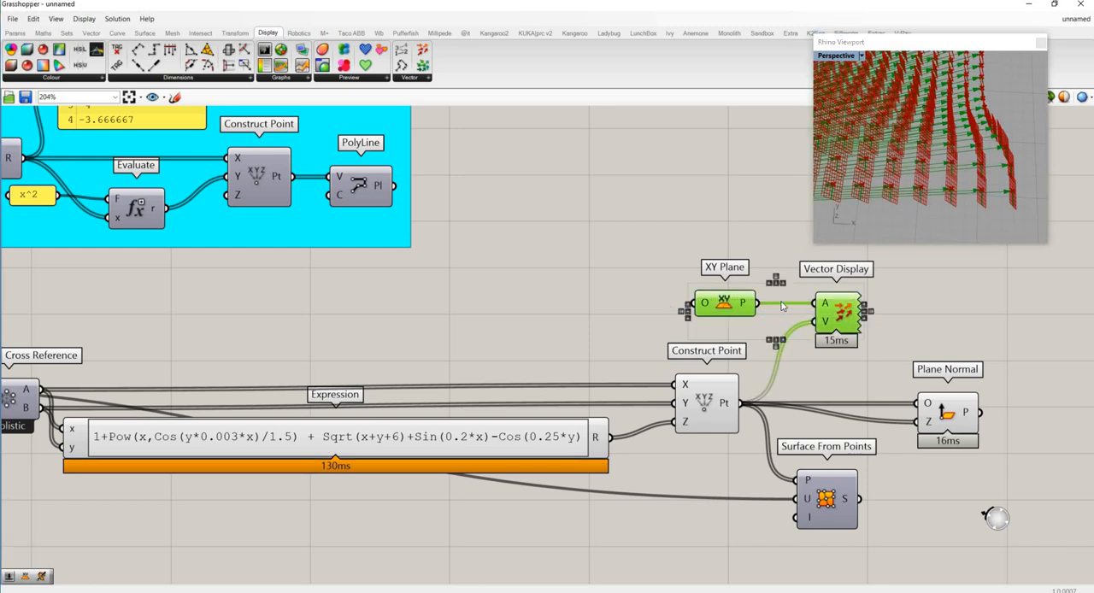
{"action": "key", "text": "Delete"}
{"action": "right_click_drag", "start_coordinate": [786, 310], "coordinate": [723, 303]}
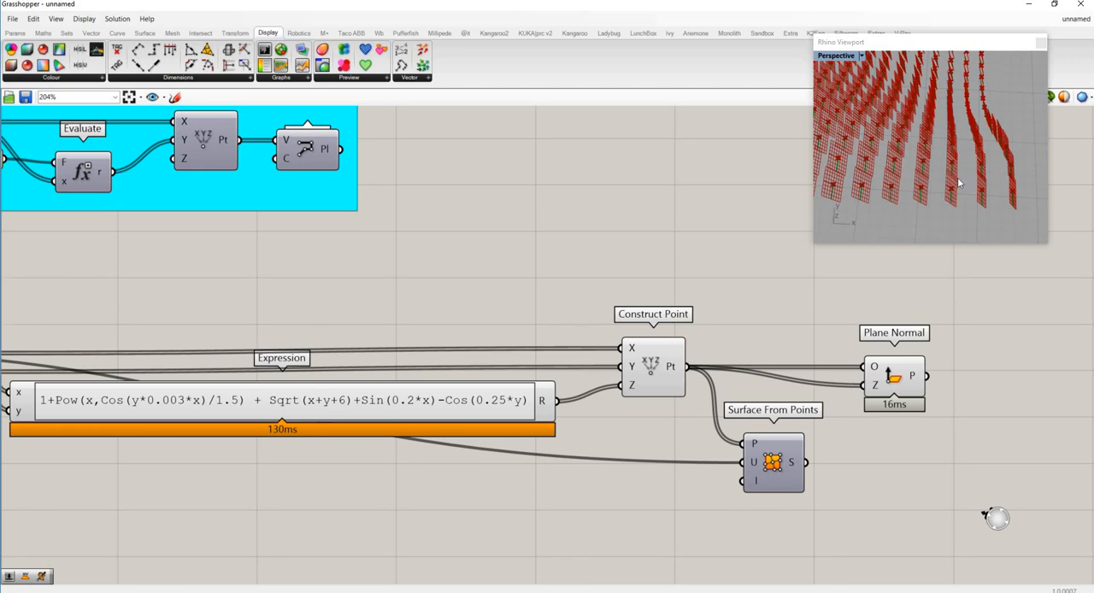
{"action": "right_click_drag", "start_coordinate": [957, 177], "coordinate": [897, 192]}
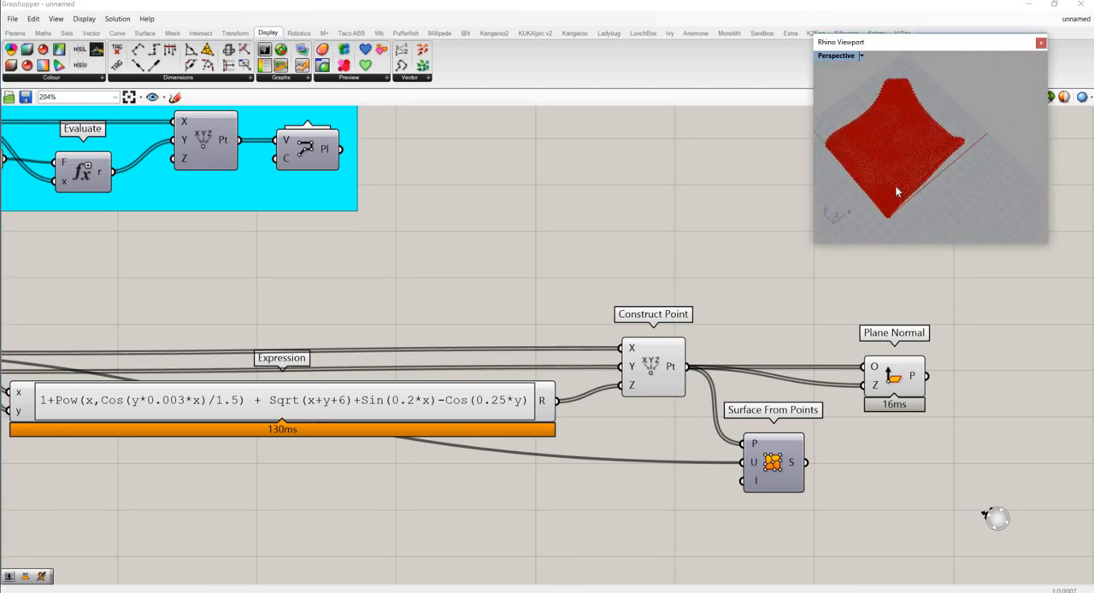
{"action": "scroll", "coordinate": [895, 145], "scroll_direction": "up", "scroll_amount": 5}
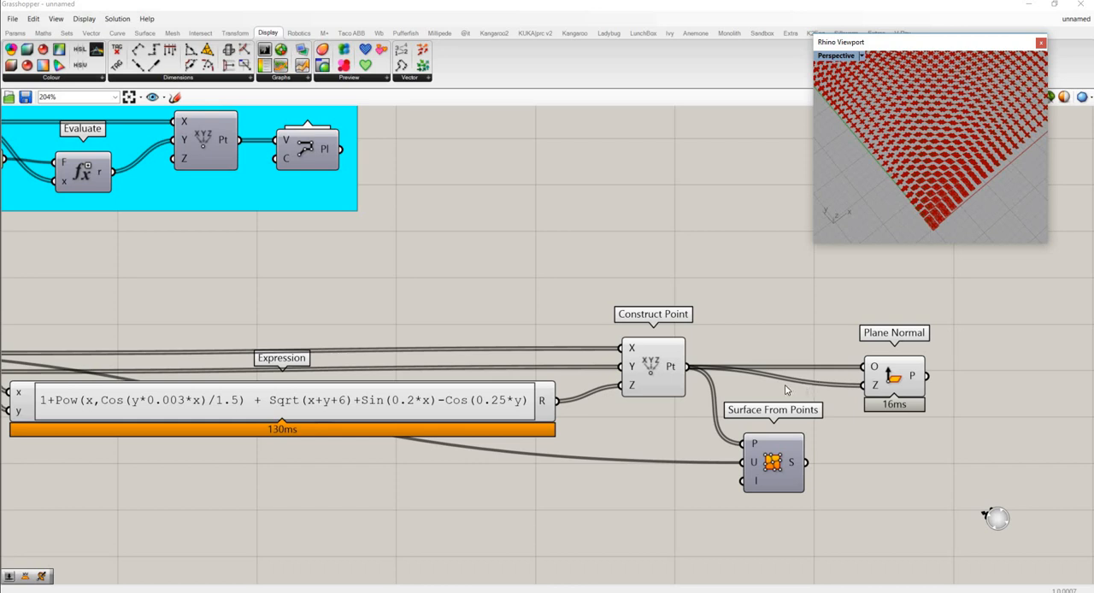
- Move the Plane Normal component closer to the Construct Point component
{"action": "left_click_drag", "start_coordinate": [881, 379], "coordinate": [849, 380]}
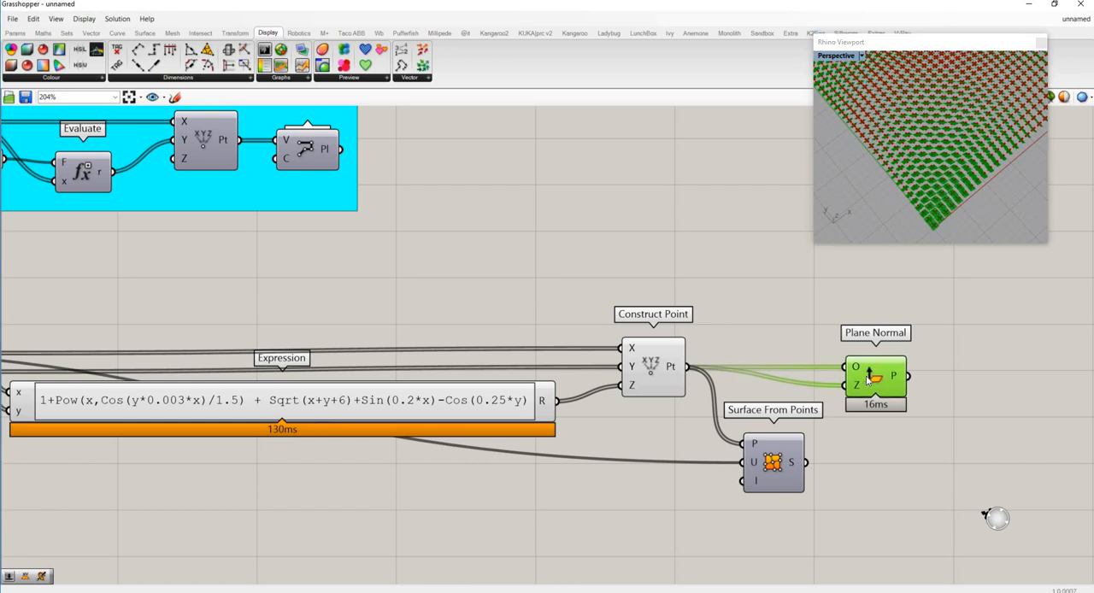
{"action": "left_click", "coordinate": [893, 456]}
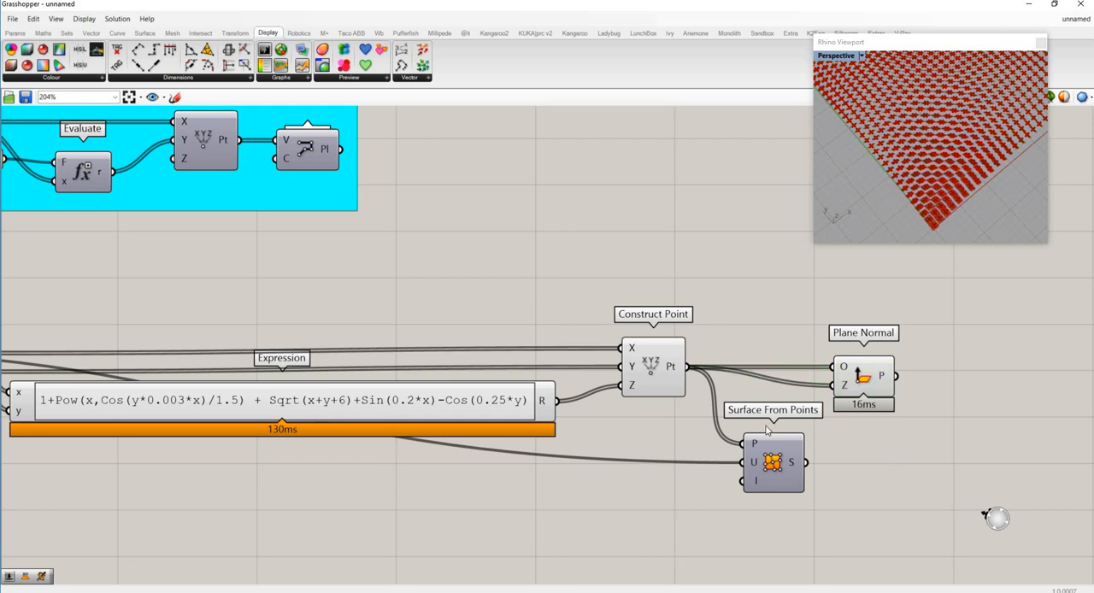
{"action": "scroll", "coordinate": [769, 427], "scroll_direction": "down", "scroll_amount": 3}
{"action": "scroll", "coordinate": [923, 443], "scroll_direction": "up", "scroll_amount": 2}
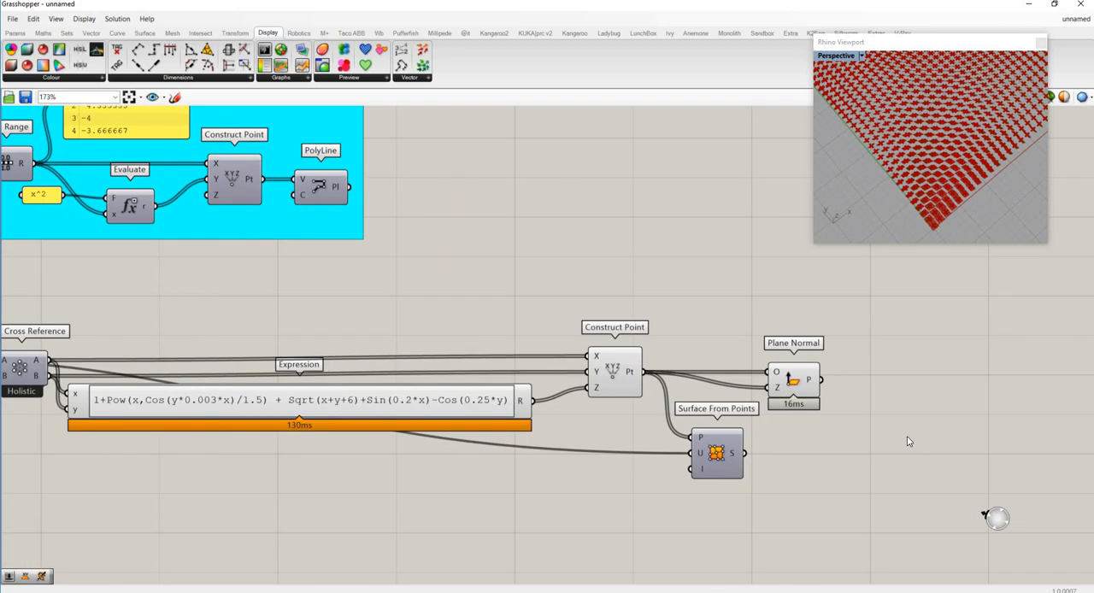
- Add a Rotate 3D component beyond Plane Normal and connect Plane Normal's P output to its G input
{"action": "double_click", "coordinate": [908, 436]}
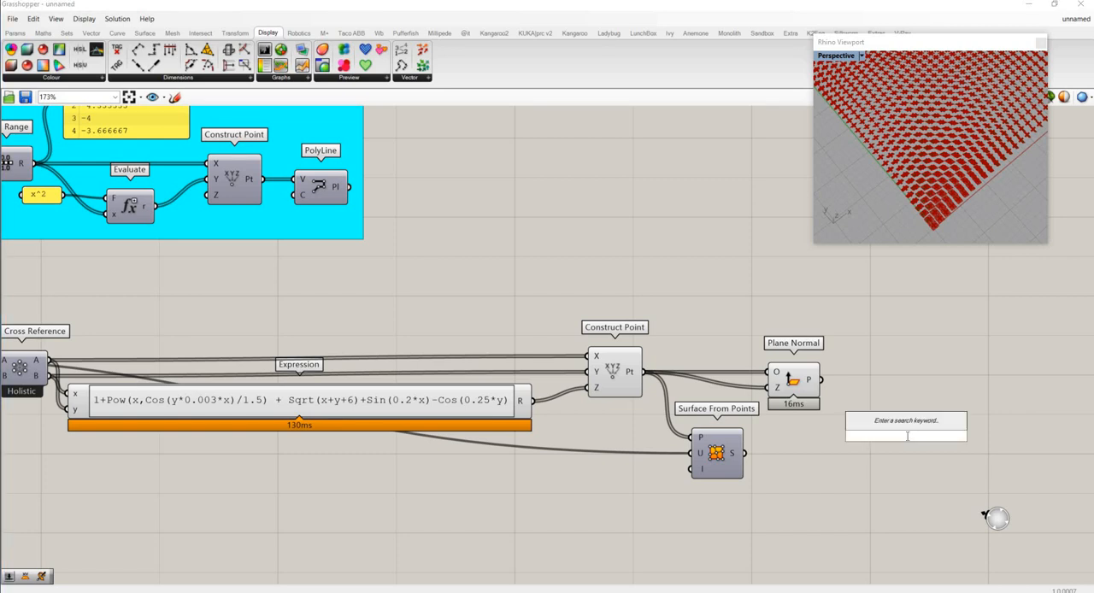
{"action": "type", "text": "rot"}
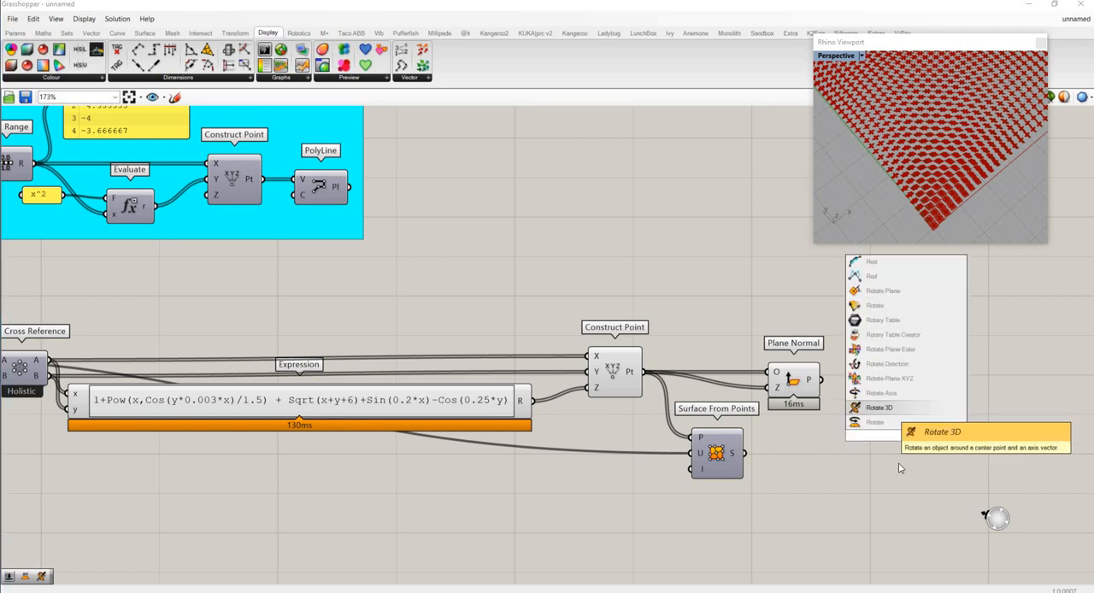
{"action": "key", "text": "Return"}
{"action": "left_click_drag", "start_coordinate": [821, 380], "coordinate": [959, 375]}
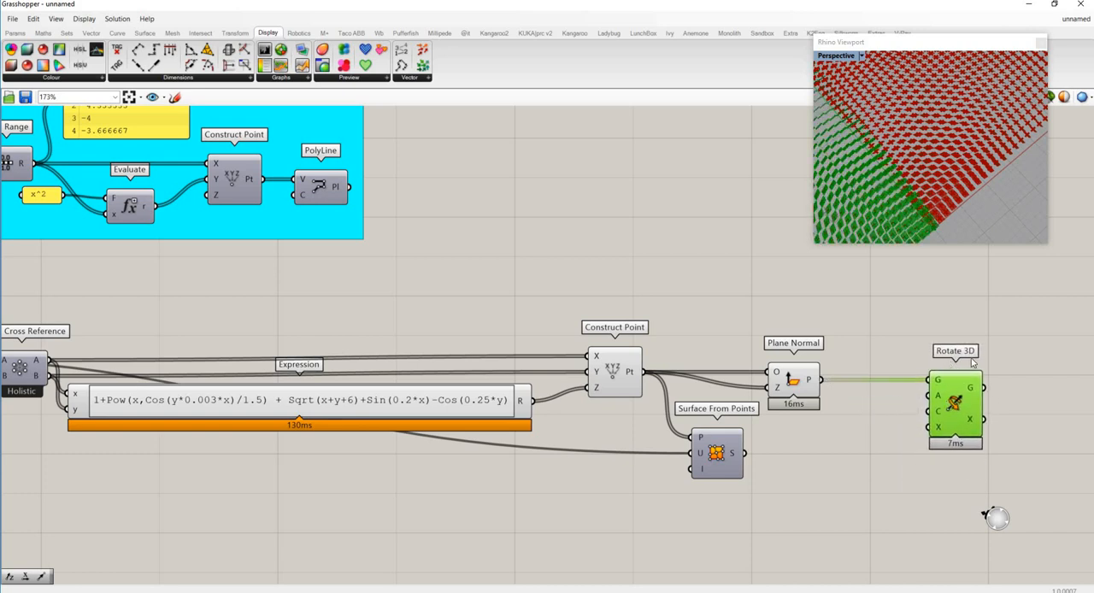
{"action": "right_click_drag", "start_coordinate": [923, 146], "coordinate": [890, 145]}
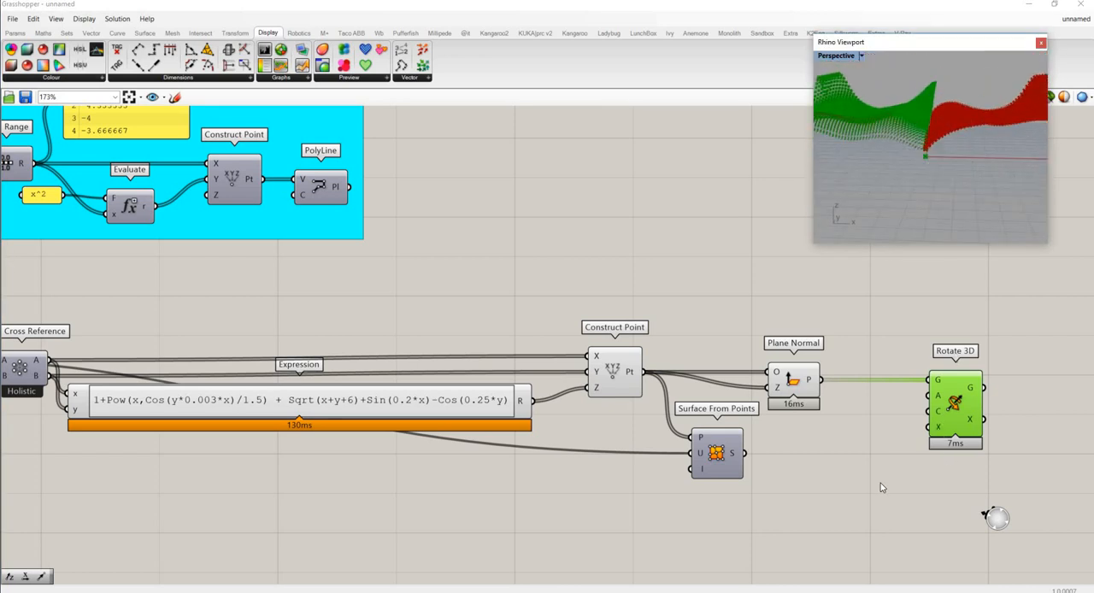
- Add a Unit X component below Plane Normal and connect its V output to Rotate 3D's X input
{"action": "double_click", "coordinate": [850, 485]}
{"action": "type", "text": "x"}
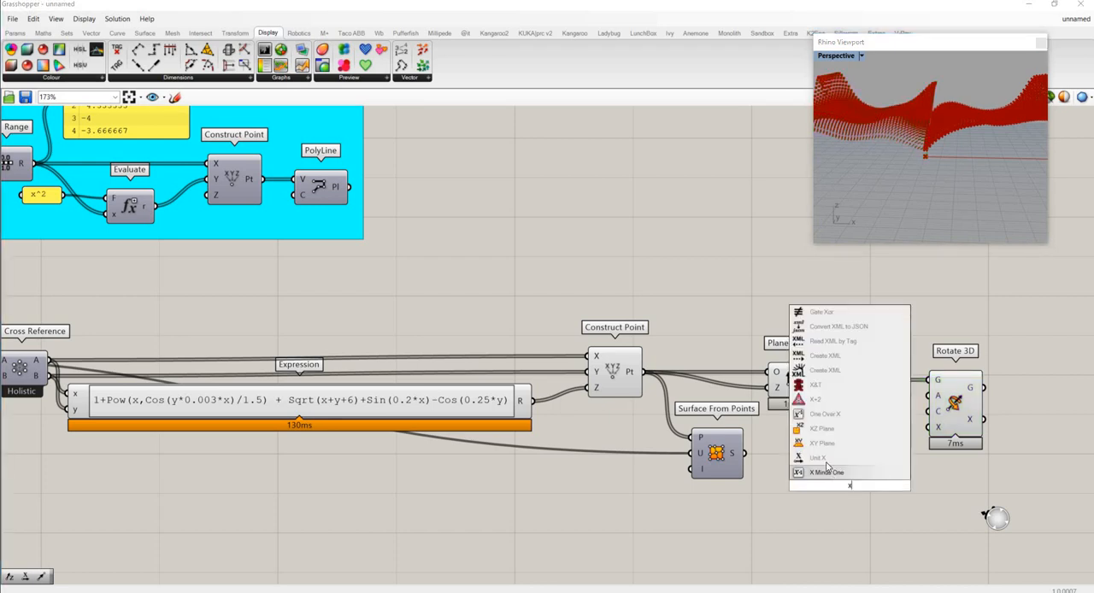
{"action": "left_click", "coordinate": [823, 459]}
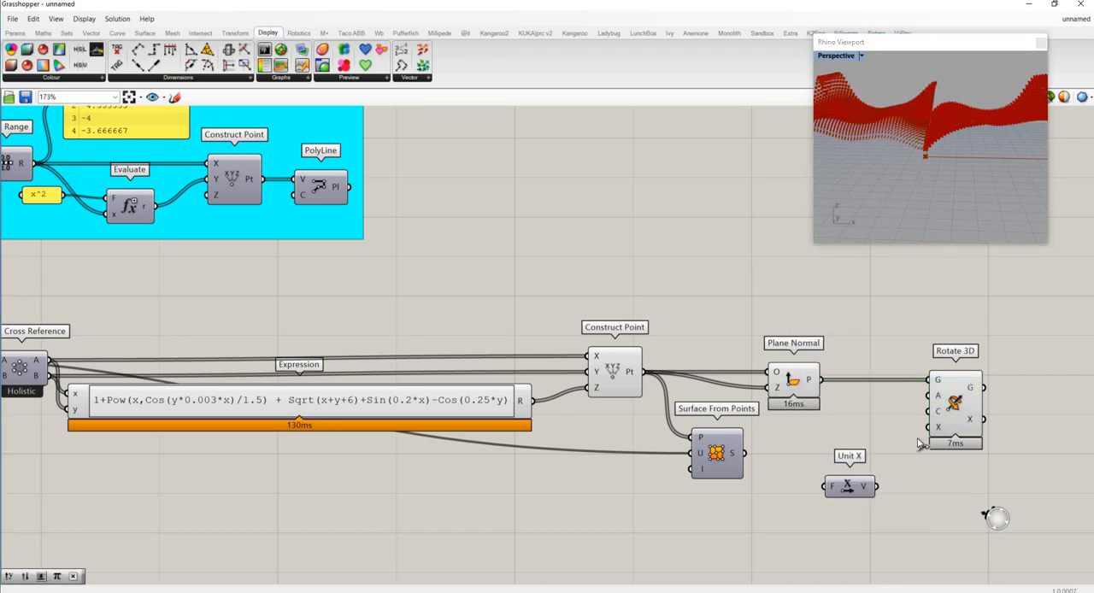
{"action": "left_click_drag", "start_coordinate": [875, 487], "coordinate": [929, 427]}
{"action": "right_click_drag", "start_coordinate": [945, 182], "coordinate": [979, 179]}
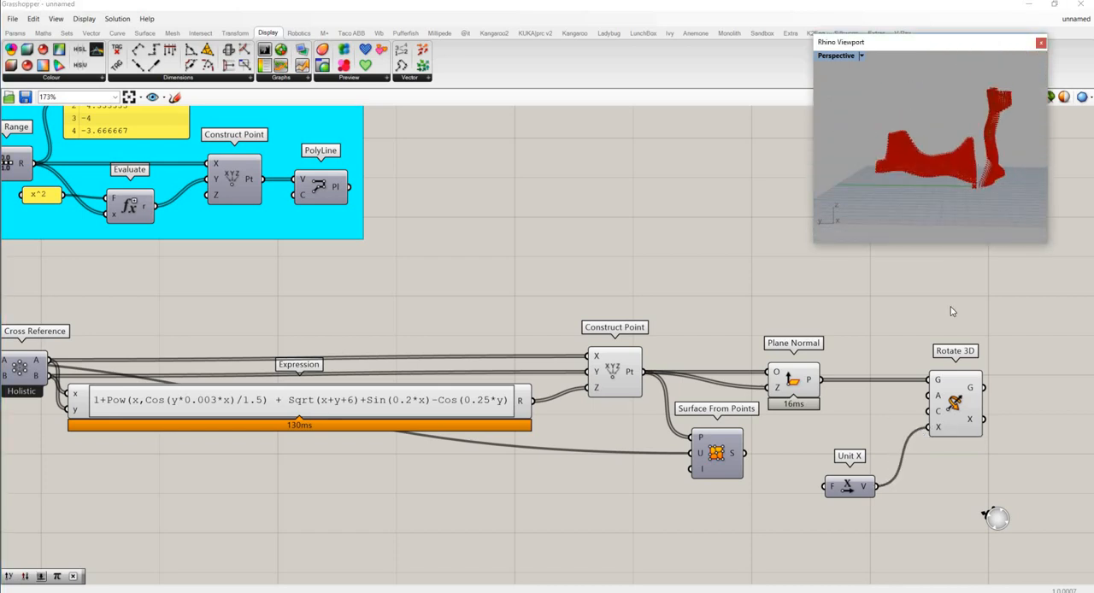
{"action": "scroll", "coordinate": [973, 213], "scroll_direction": "up", "scroll_amount": 5}
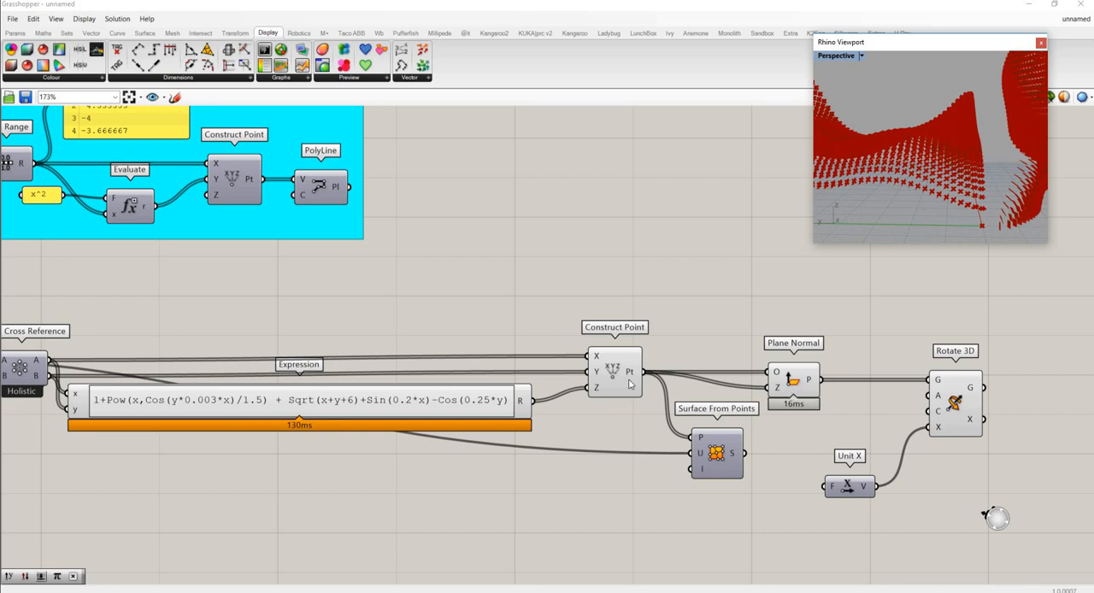
- Connect the Construct Point output to Rotate 3D's C input, and move Plane Normal up clear of the wires
{"action": "left_click_drag", "start_coordinate": [648, 377], "coordinate": [930, 412]}
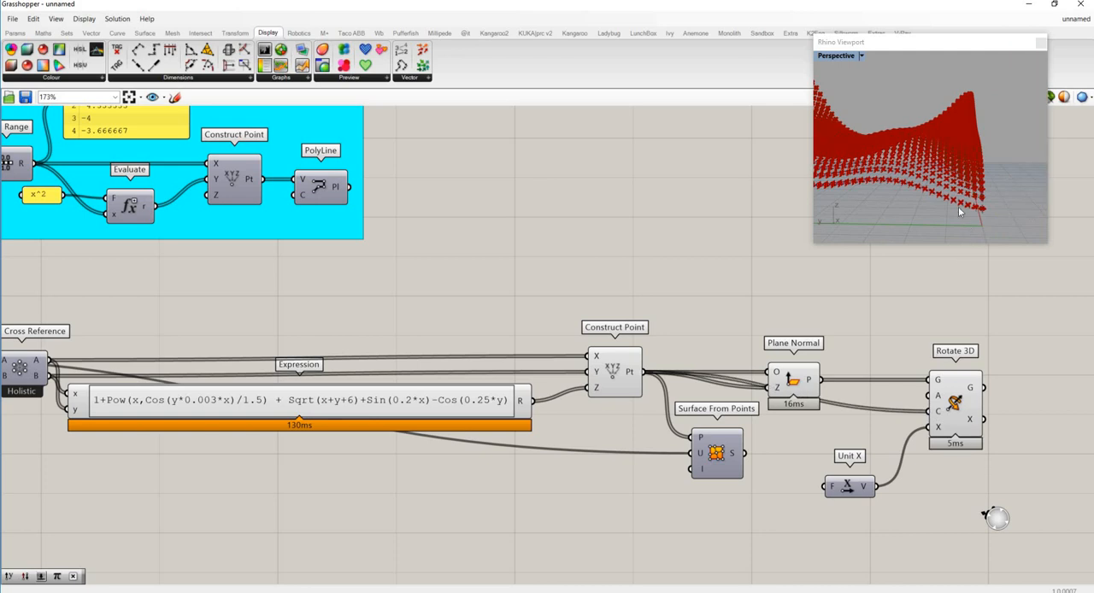
{"action": "scroll", "coordinate": [958, 211], "scroll_direction": "up", "scroll_amount": 8}
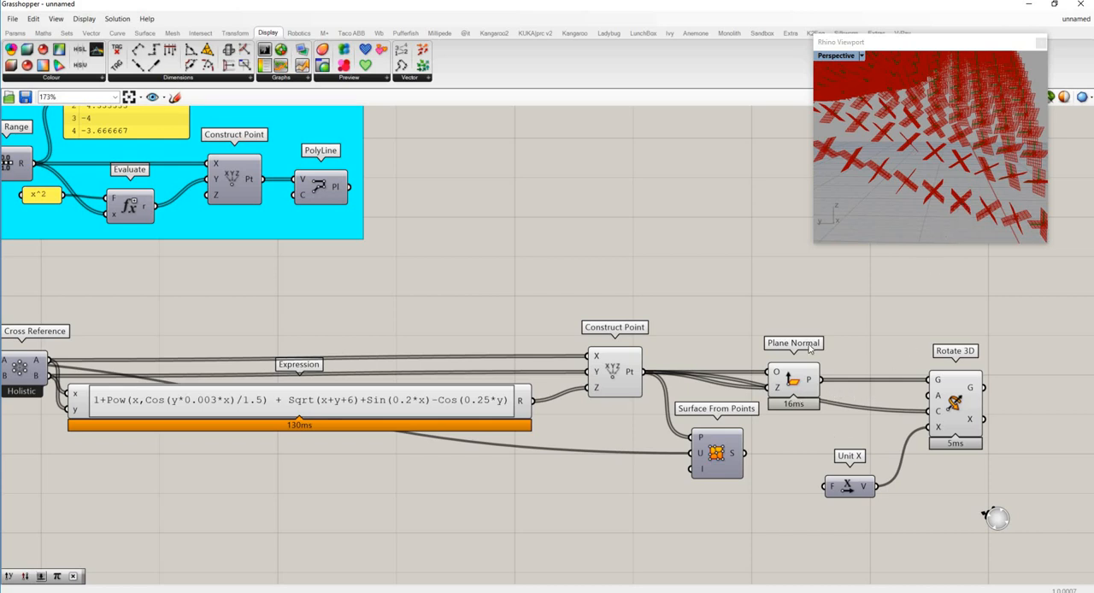
{"action": "left_click_drag", "start_coordinate": [797, 378], "coordinate": [809, 347]}
{"action": "left_click", "coordinate": [819, 434]}
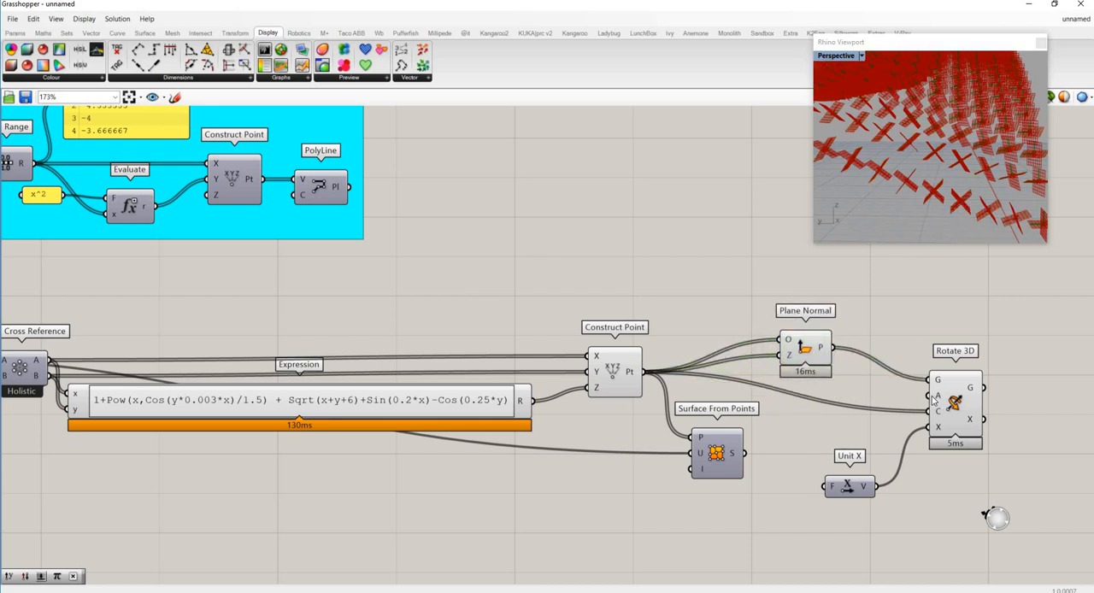
- Move Surface From Points down towards the Expression component, and set Rotate 3D's angle input to degrees
{"action": "left_click_drag", "start_coordinate": [716, 453], "coordinate": [646, 495]}
{"action": "mouse_move", "coordinate": [941, 400]}
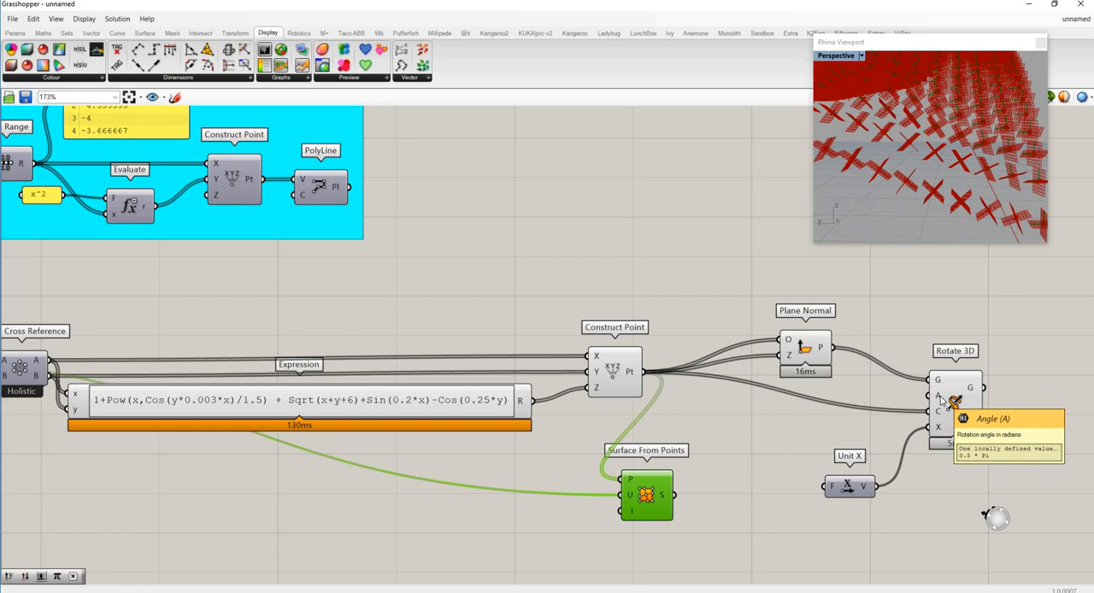
{"action": "right_click", "coordinate": [941, 400]}
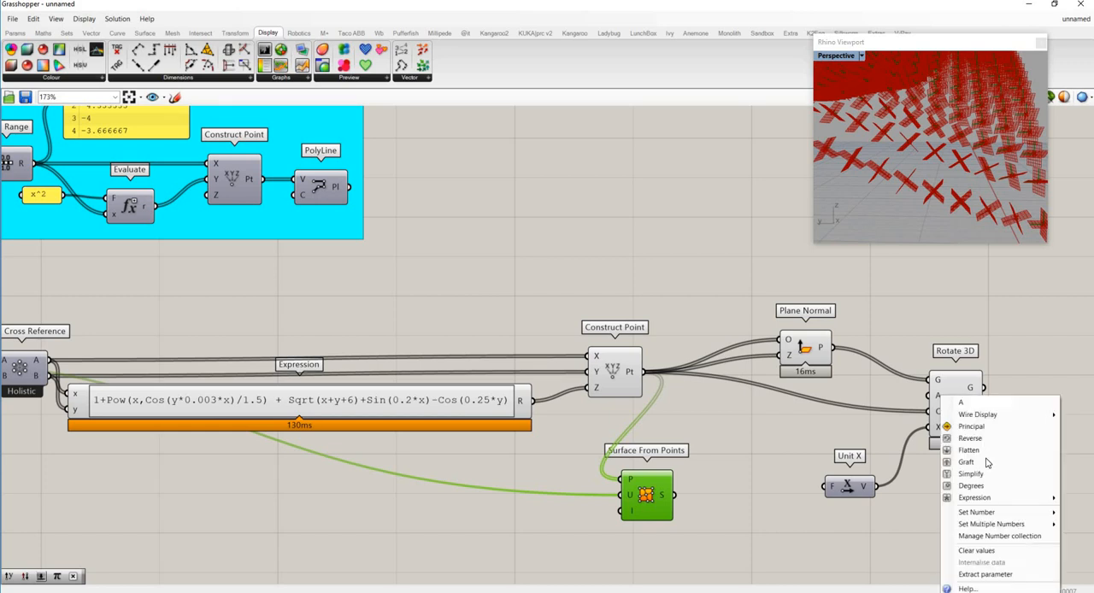
{"action": "left_click", "coordinate": [983, 489]}
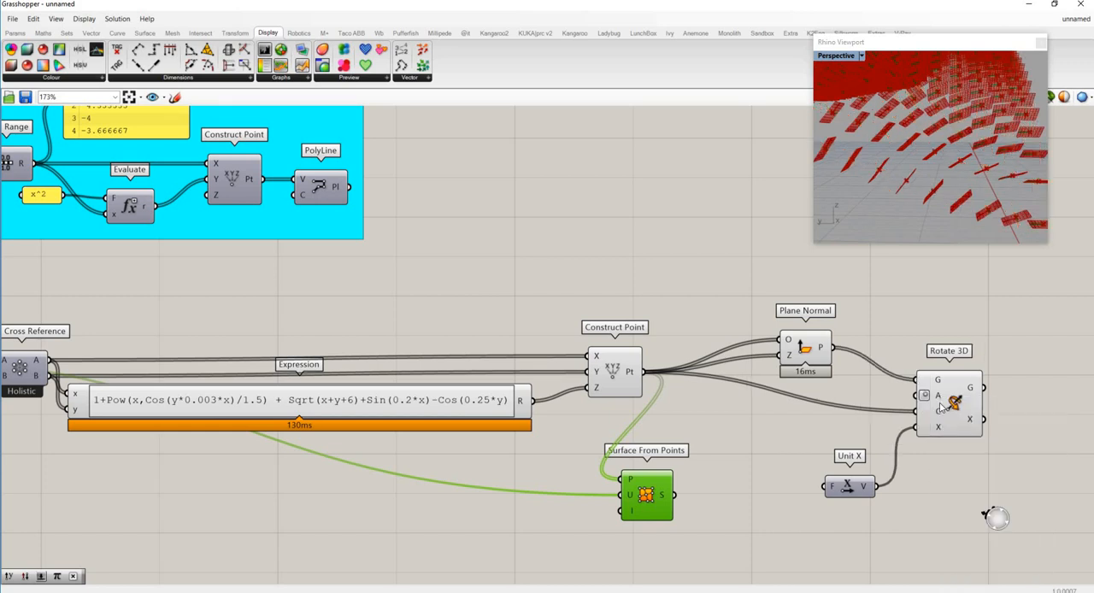
- Add a Multiplication component below Plane Normal and connect the Expression's R output to its A input
{"action": "double_click", "coordinate": [768, 432]}
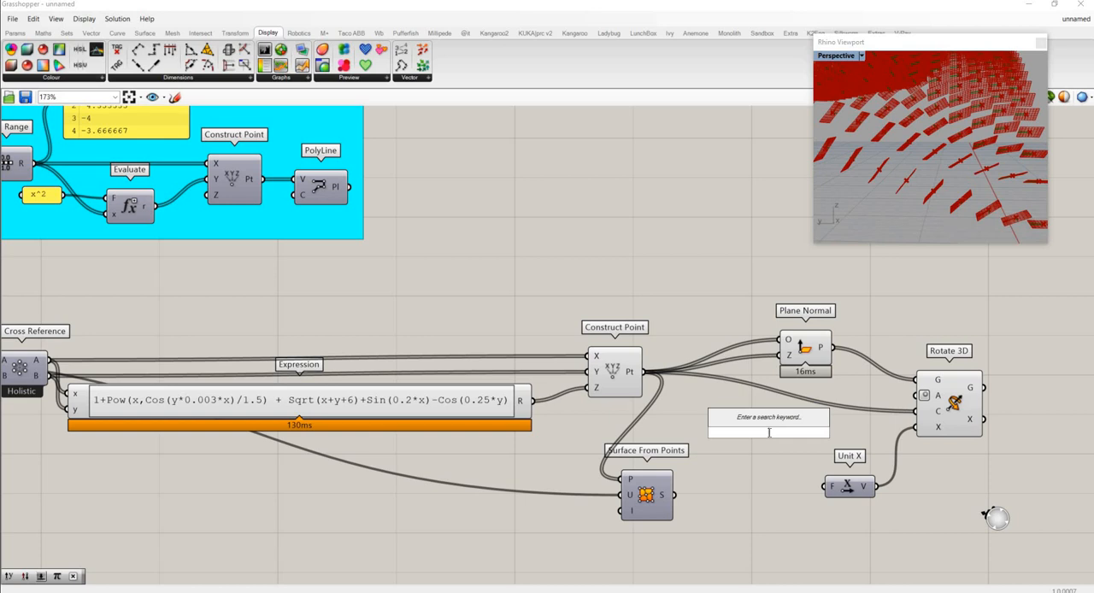
{"action": "type", "text": "mul"}
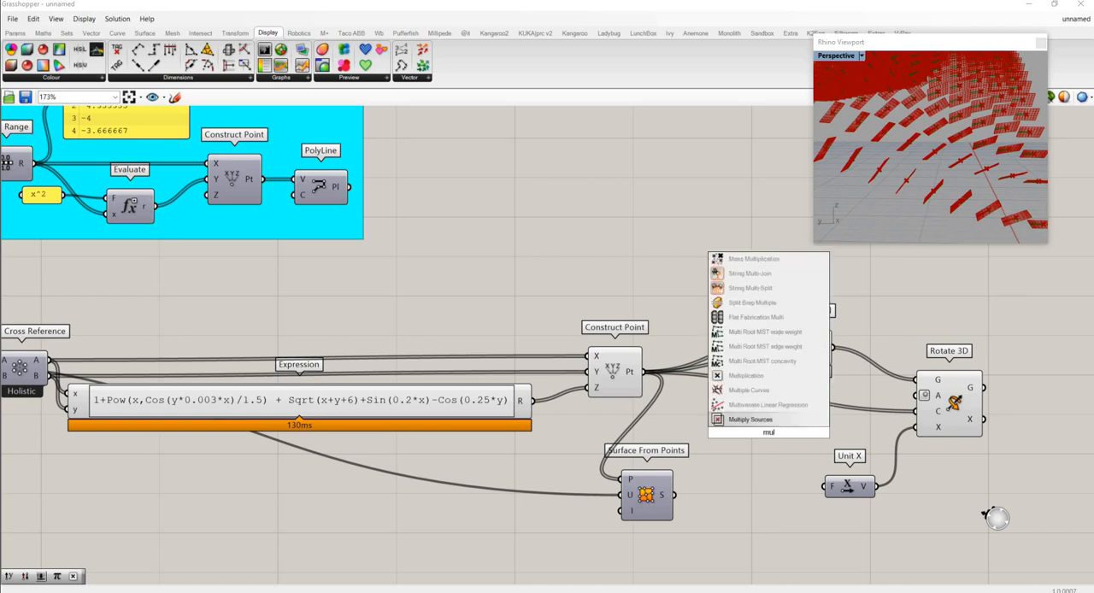
{"action": "type", "text": "ti"}
{"action": "left_click", "coordinate": [765, 391]}
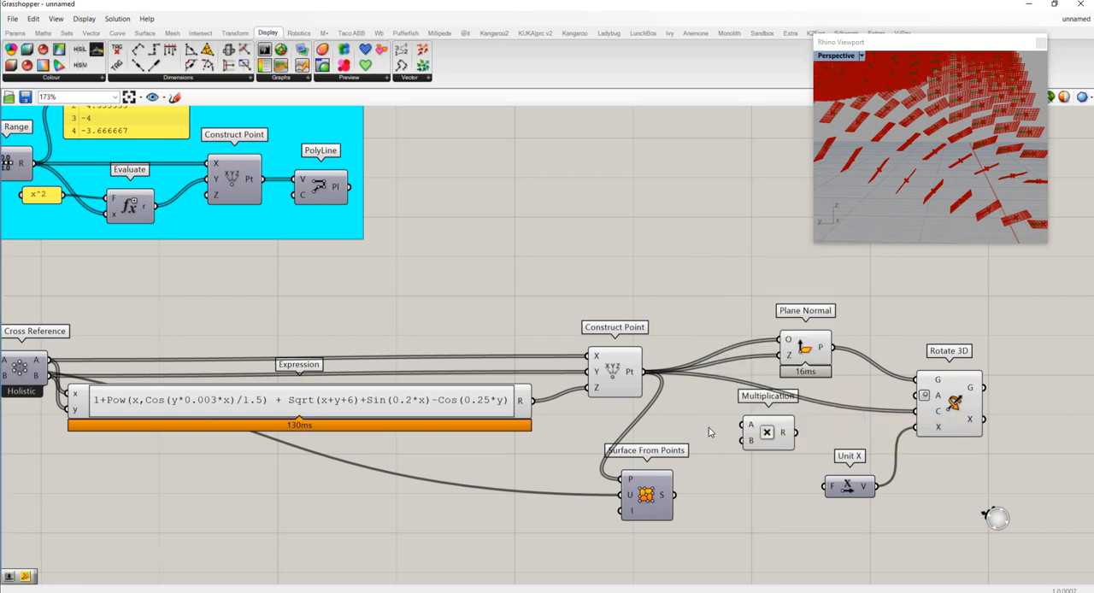
{"action": "left_click_drag", "start_coordinate": [538, 407], "coordinate": [742, 425]}
- Add a number slider with the value 180 and connect it to Multiplication's B input
{"action": "double_click", "coordinate": [662, 429]}
{"action": "type", "text": "180"}
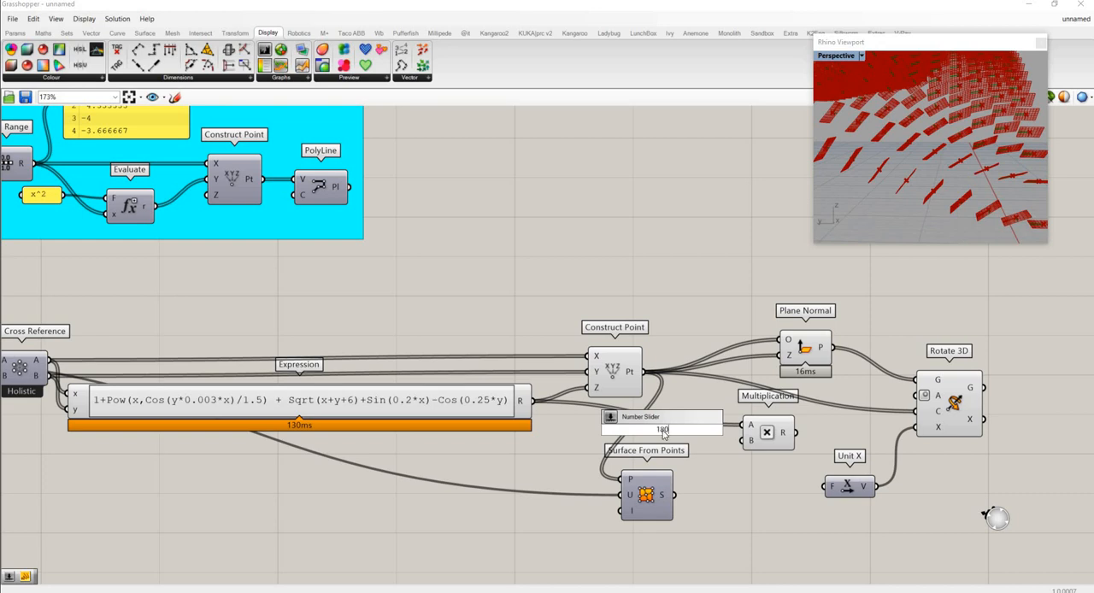
{"action": "key", "text": "Return"}
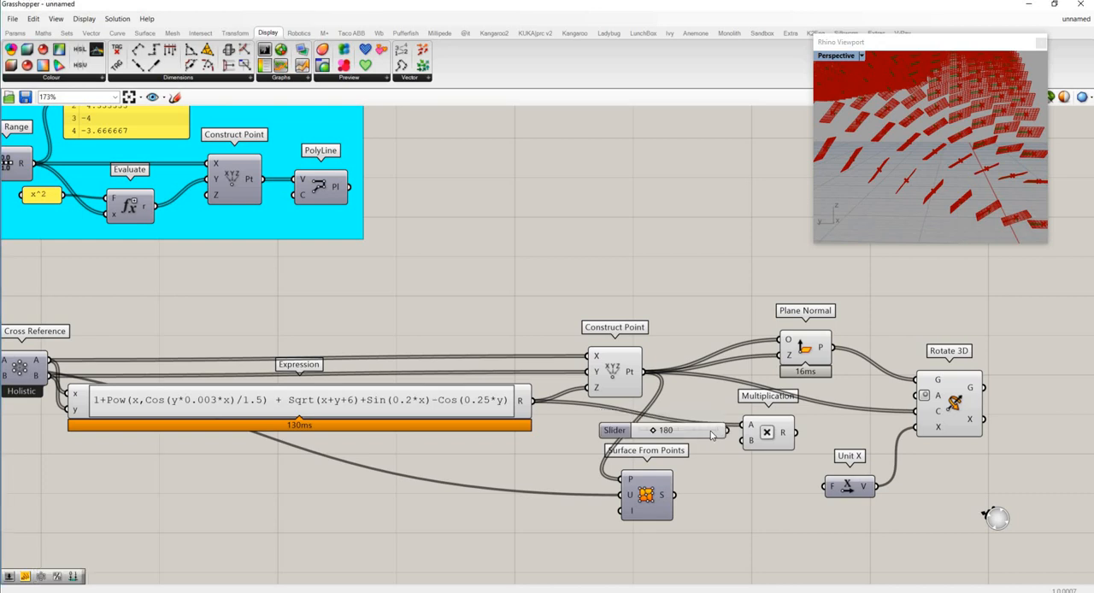
{"action": "left_click_drag", "start_coordinate": [718, 429], "coordinate": [708, 443]}
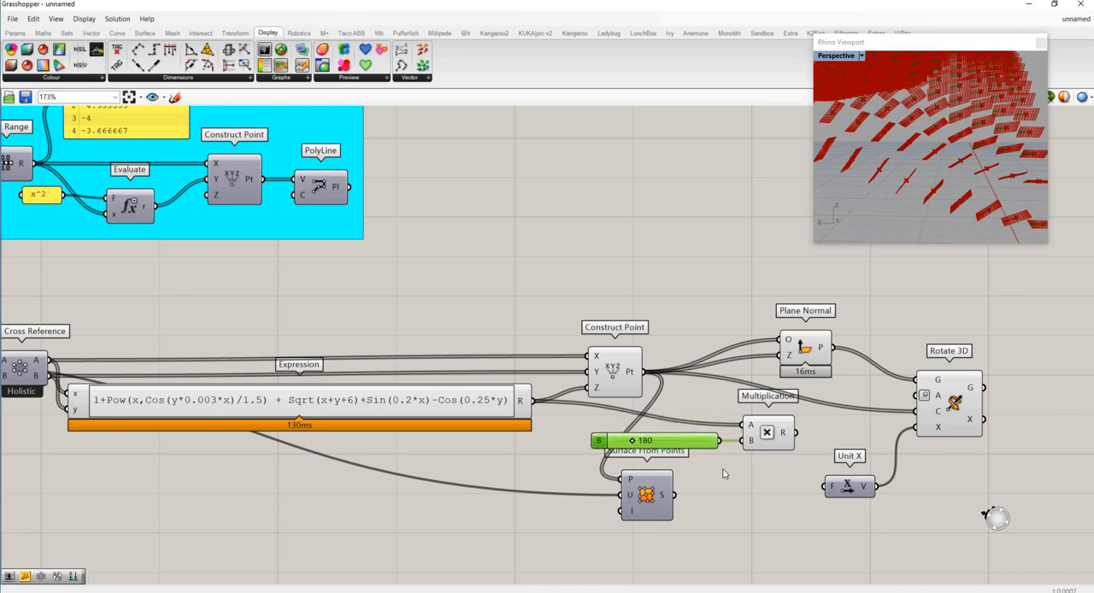
- Add a Division component beside Multiplication and connect Multiplication's R output to its A input
{"action": "double_click", "coordinate": [826, 441]}
{"action": "type", "text": "d"}
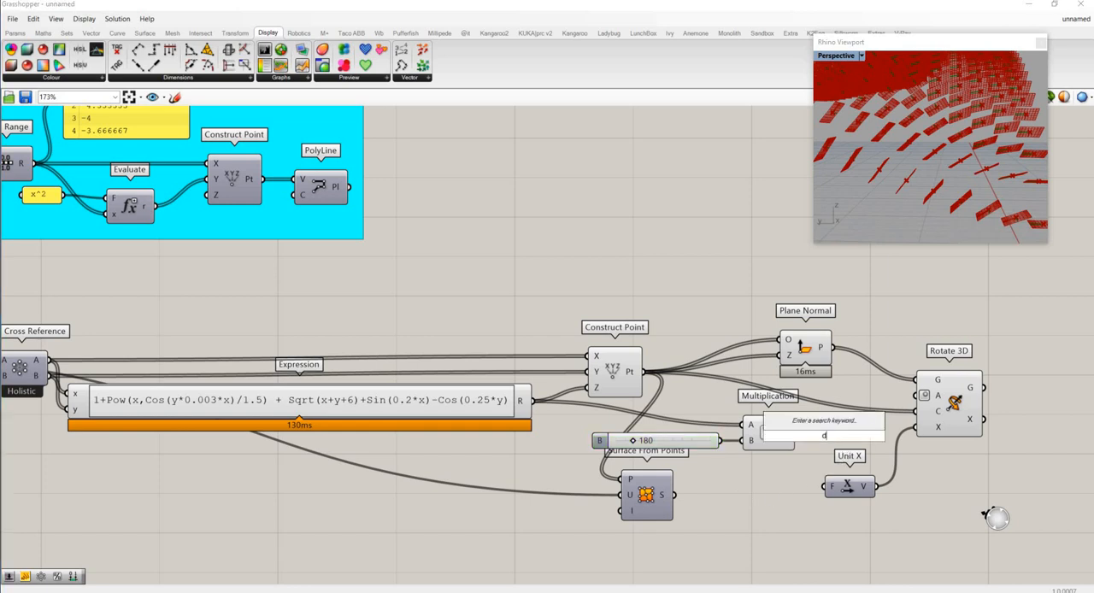
{"action": "type", "text": "iv"}
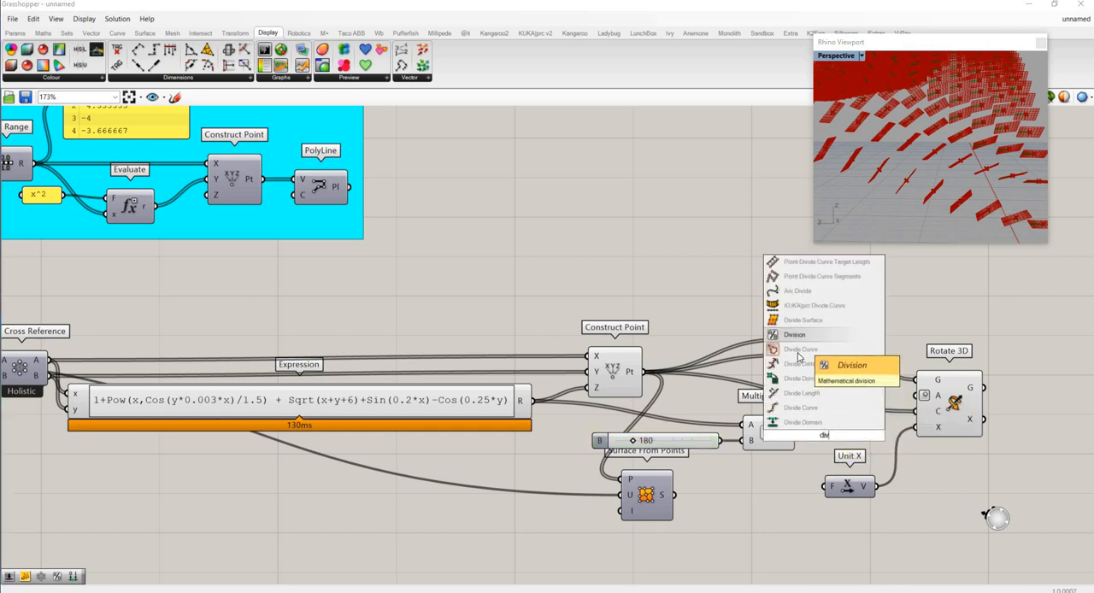
{"action": "key", "text": "Return"}
{"action": "left_click_drag", "start_coordinate": [828, 439], "coordinate": [806, 430]}
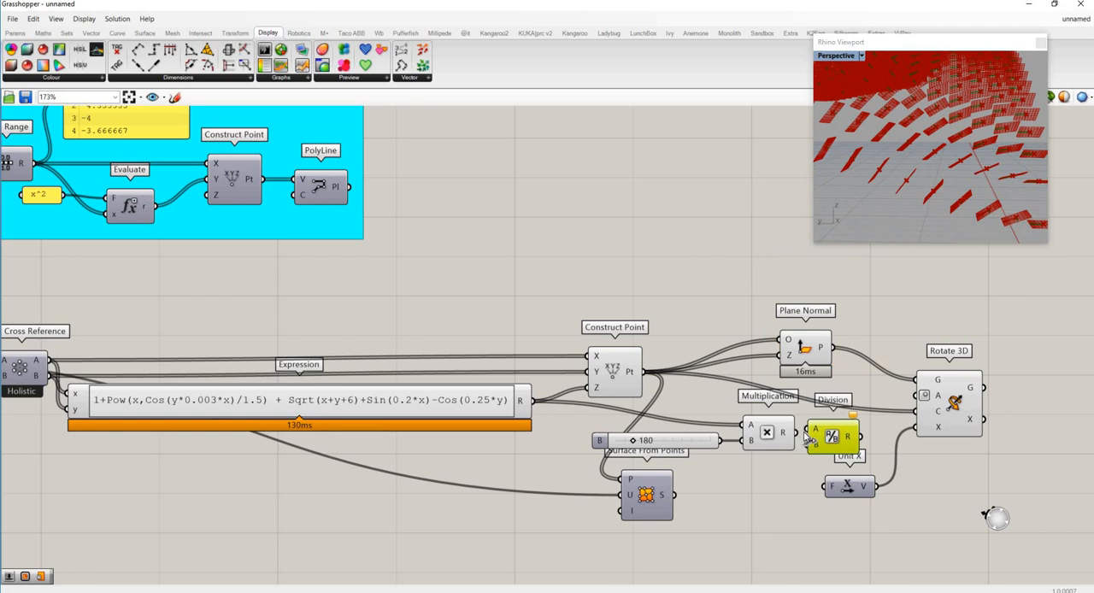
{"action": "left_click", "coordinate": [795, 468]}
- Add a Pi component connected to Division's B input, and arrange Pi and Multiplication neatly beside Division
{"action": "double_click", "coordinate": [736, 487]}
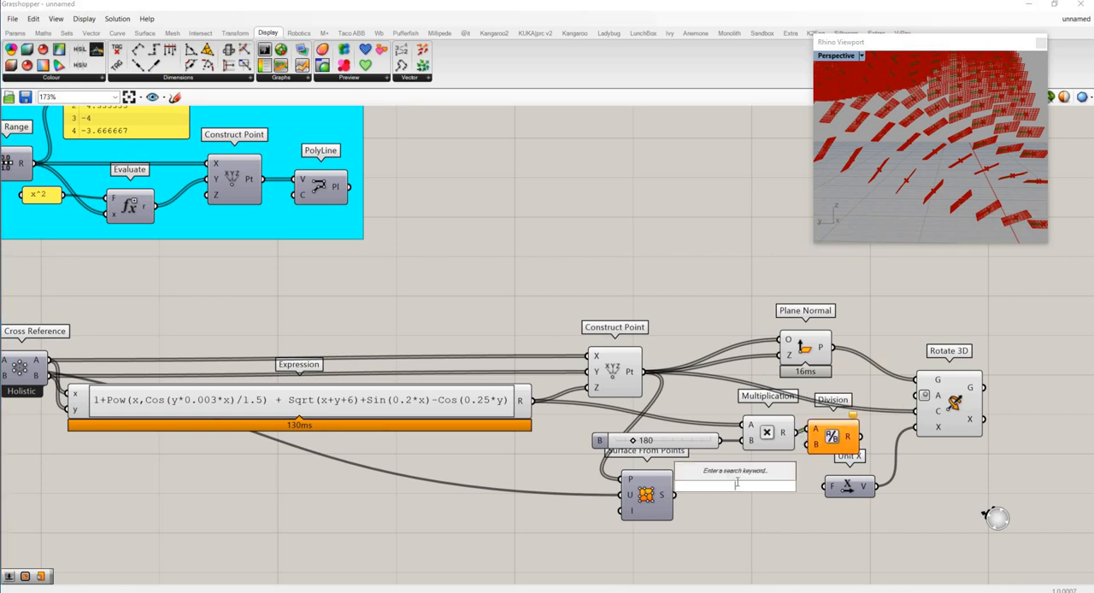
{"action": "type", "text": "pi"}
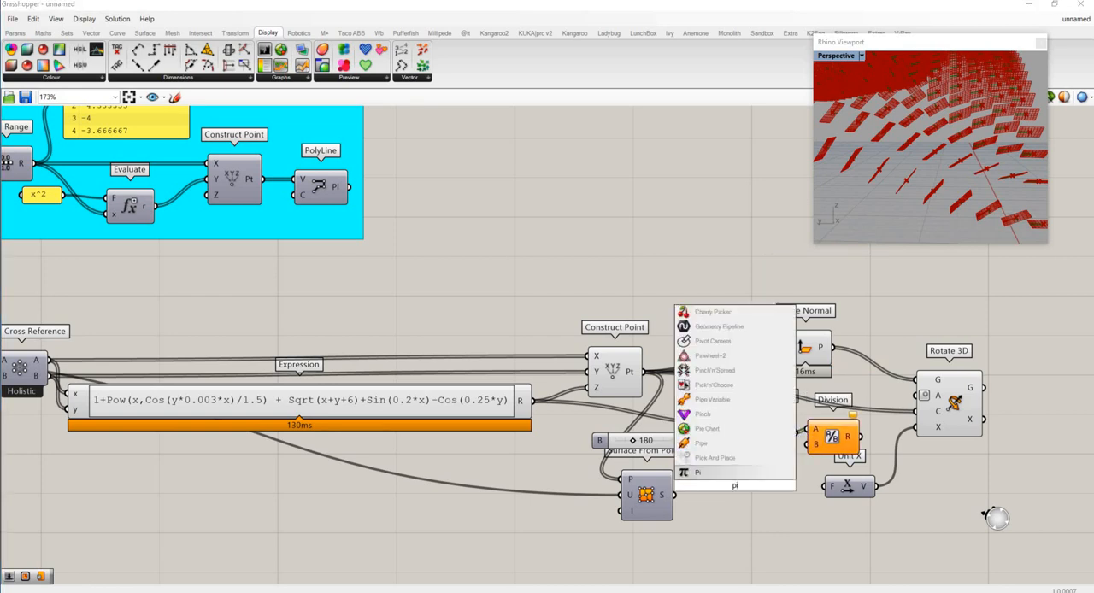
{"action": "left_click", "coordinate": [712, 477]}
{"action": "left_click_drag", "start_coordinate": [760, 486], "coordinate": [773, 433]}
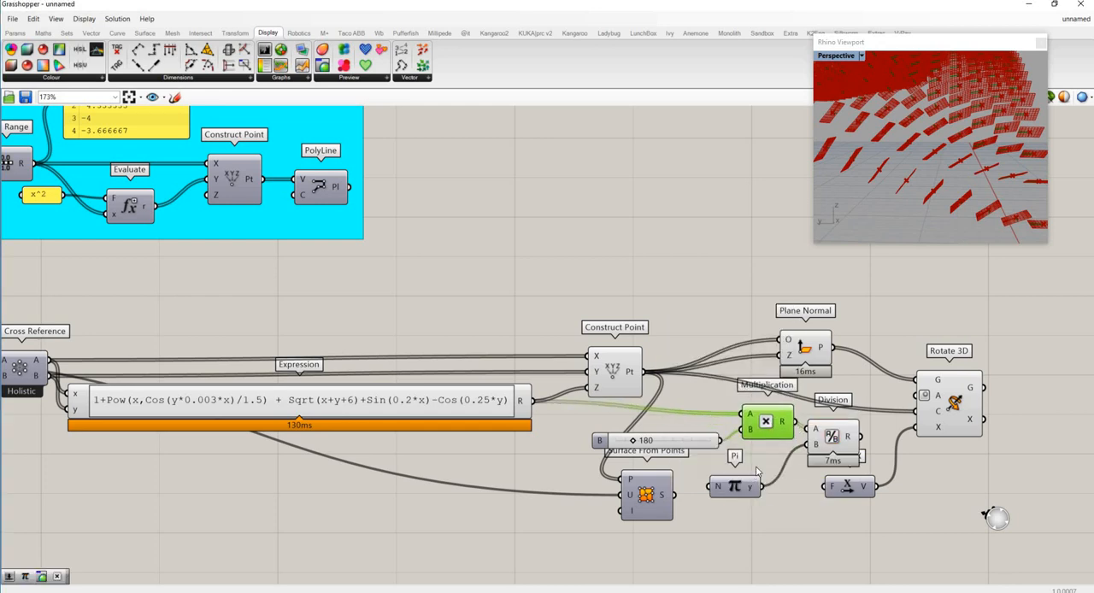
{"action": "left_click_drag", "start_coordinate": [748, 484], "coordinate": [770, 457]}
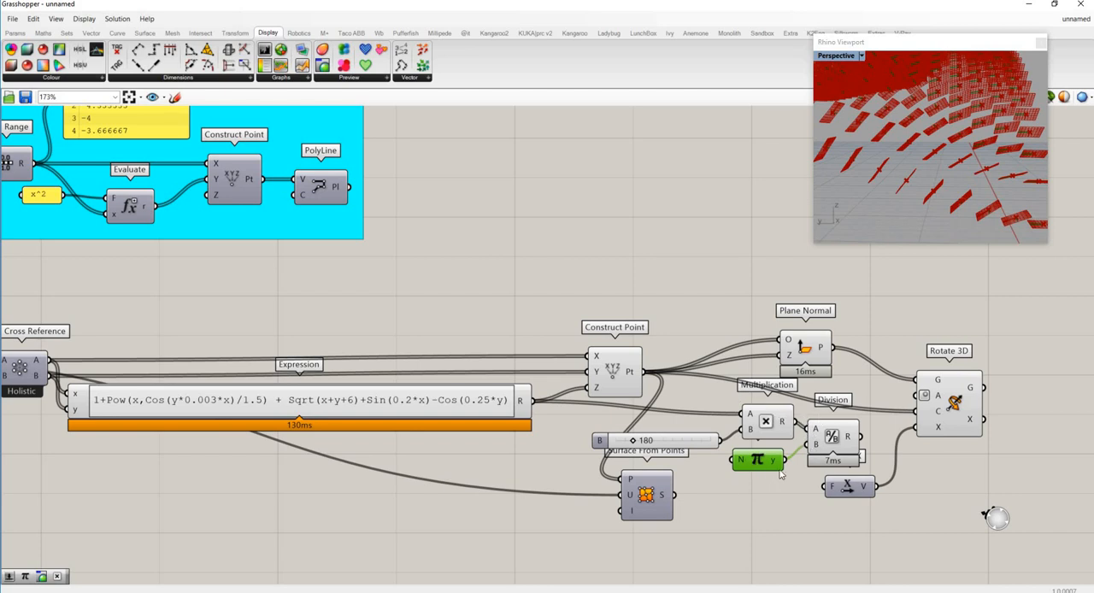
- Set the multiplier slider to 223 and connect Division's R output to Rotate 3D's A input
{"action": "mouse_move", "coordinate": [642, 443]}
{"action": "left_mouse_down"}
{"action": "mouse_move", "coordinate": [680, 445]}
{"action": "mouse_move", "coordinate": [637, 445]}
{"action": "left_mouse_up"}
{"action": "left_click_drag", "start_coordinate": [862, 437], "coordinate": [909, 397]}
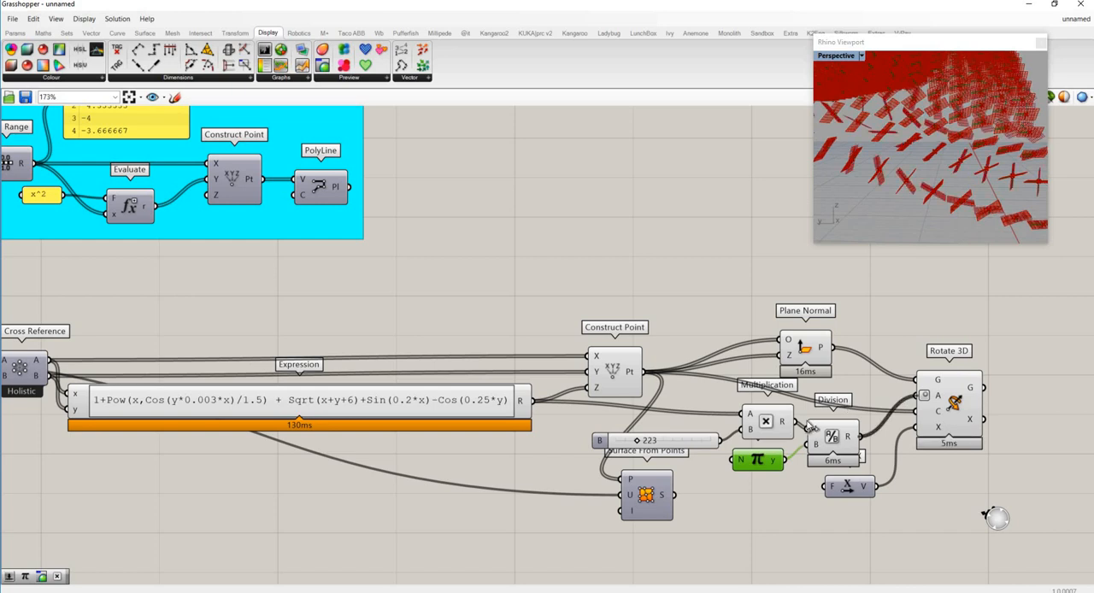
- Turn off the preview of the Plane Normal component and of the Construct Point component that feeds it
{"action": "right_click", "coordinate": [801, 346]}
{"action": "left_click", "coordinate": [818, 367]}
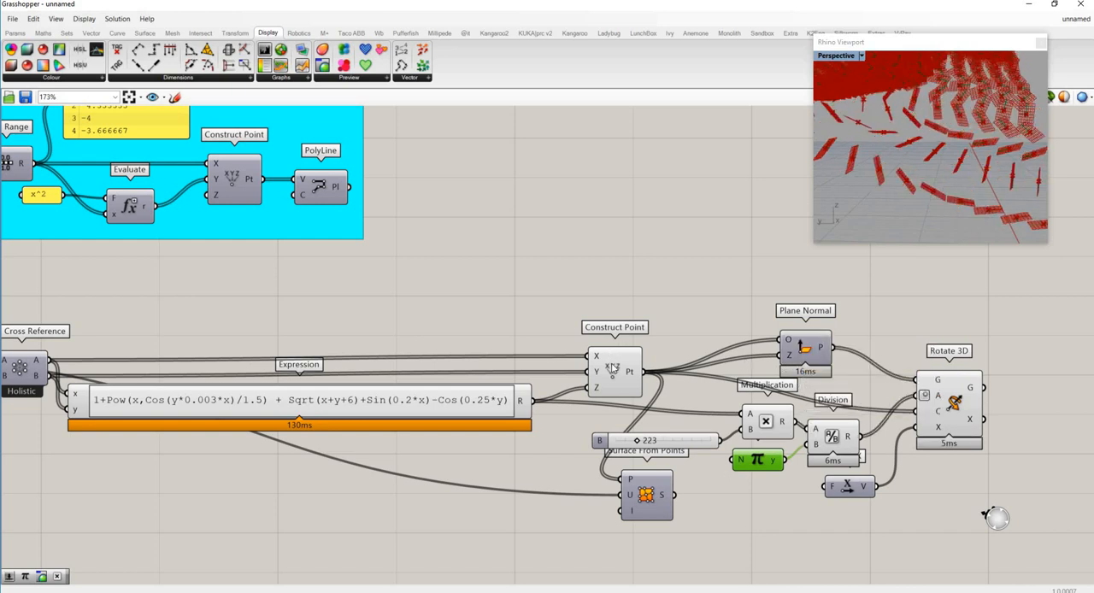
{"action": "right_click", "coordinate": [612, 364]}
{"action": "left_click", "coordinate": [633, 383]}
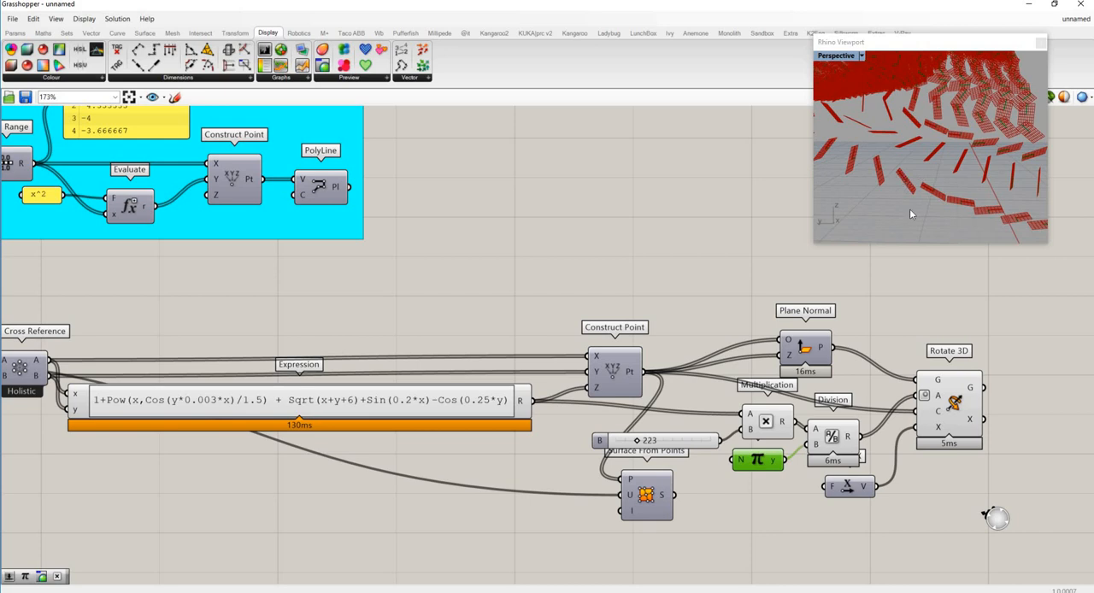
- Set the multiplier slider feeding Multiplication's B input to 0, and finally to 116
{"action": "right_click_drag", "start_coordinate": [911, 210], "coordinate": [927, 214]}
{"action": "scroll", "coordinate": [913, 147], "scroll_direction": "down", "scroll_amount": 5}
{"action": "right_click_drag", "start_coordinate": [871, 179], "coordinate": [899, 195]}
{"action": "scroll", "coordinate": [897, 195], "scroll_direction": "down", "scroll_amount": 5}
{"action": "left_click", "coordinate": [596, 444]}
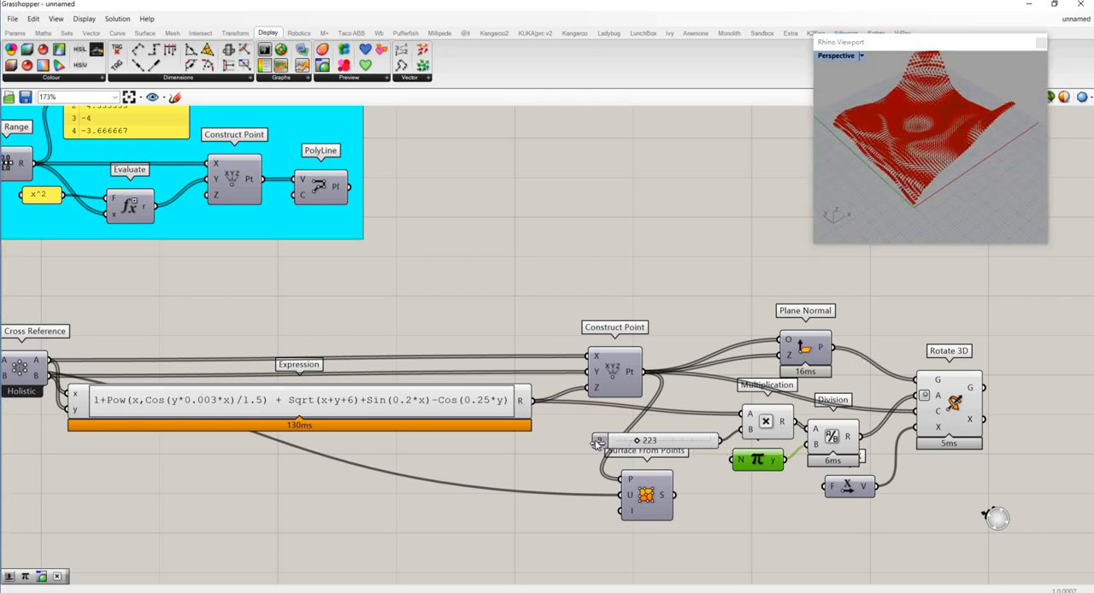
{"action": "left_click_drag", "start_coordinate": [597, 444], "coordinate": [600, 443]}
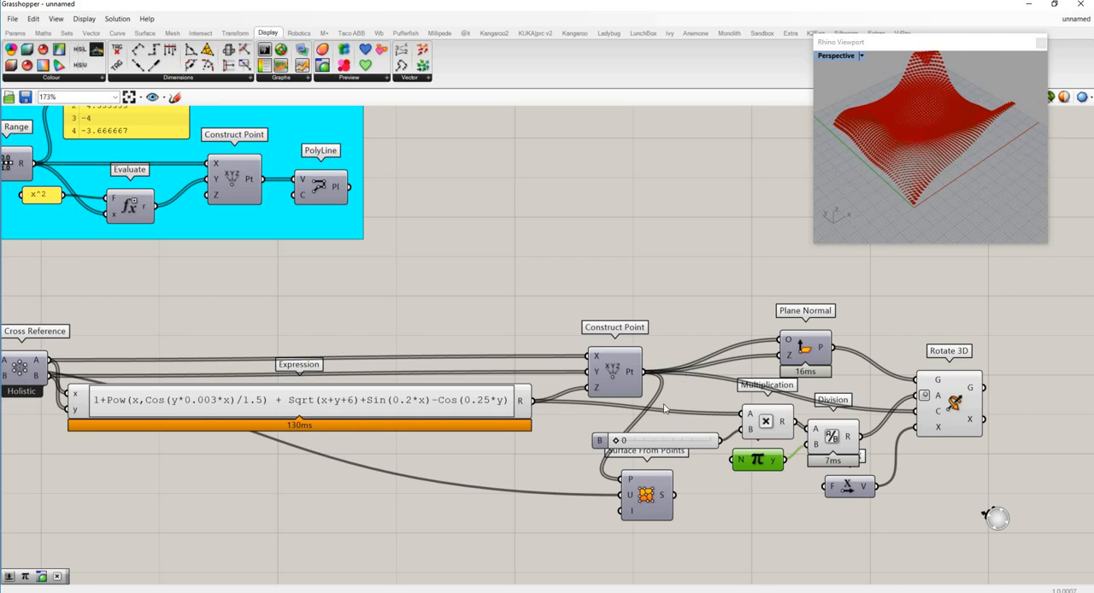
{"action": "left_click_drag", "start_coordinate": [616, 441], "coordinate": [626, 442]}
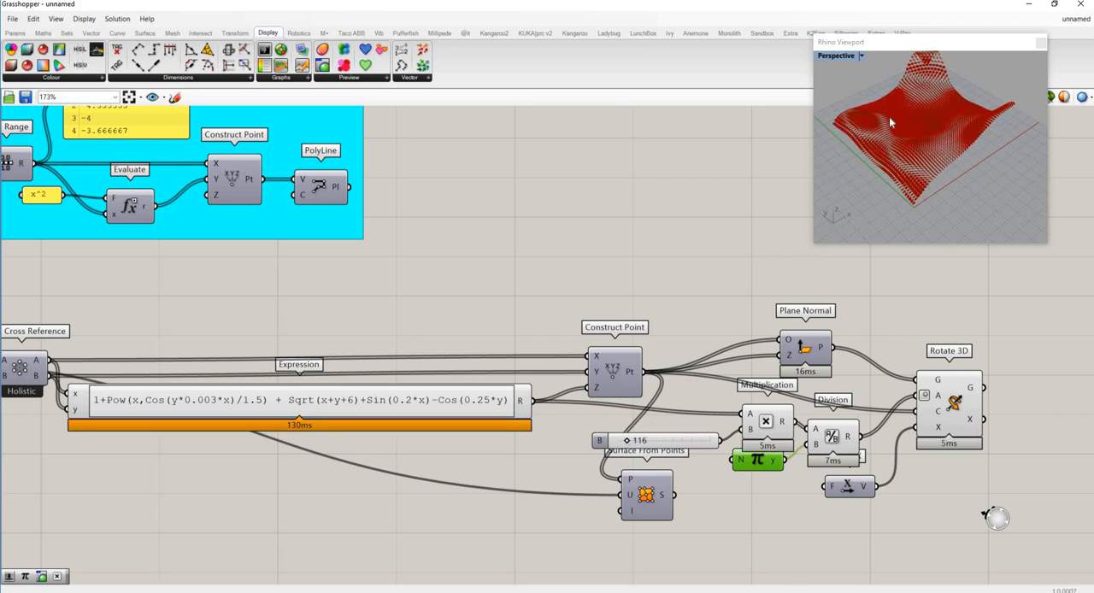
- Examine the rotated planes up close in the Rhino viewport and look over the whole definition on the canvas
{"action": "scroll", "coordinate": [900, 139], "scroll_direction": "up", "scroll_amount": 4}
{"action": "right_click_drag", "start_coordinate": [939, 143], "coordinate": [880, 184]}
{"action": "scroll", "coordinate": [881, 183], "scroll_direction": "up", "scroll_amount": 5}
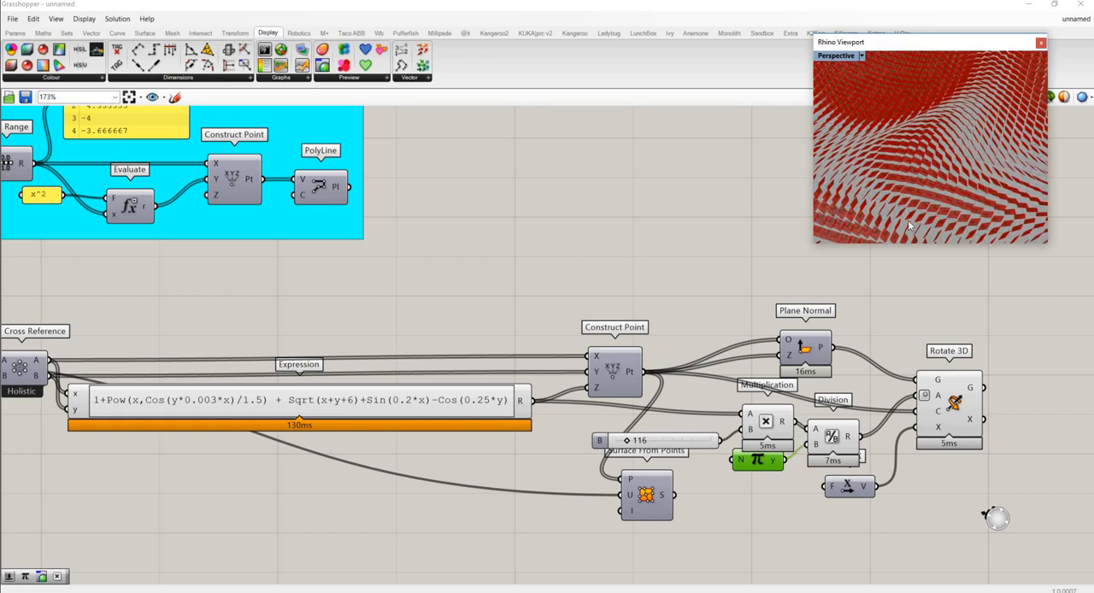
{"action": "right_click_drag", "start_coordinate": [907, 221], "coordinate": [909, 462]}
{"action": "scroll", "coordinate": [754, 432], "scroll_direction": "down", "scroll_amount": 3}
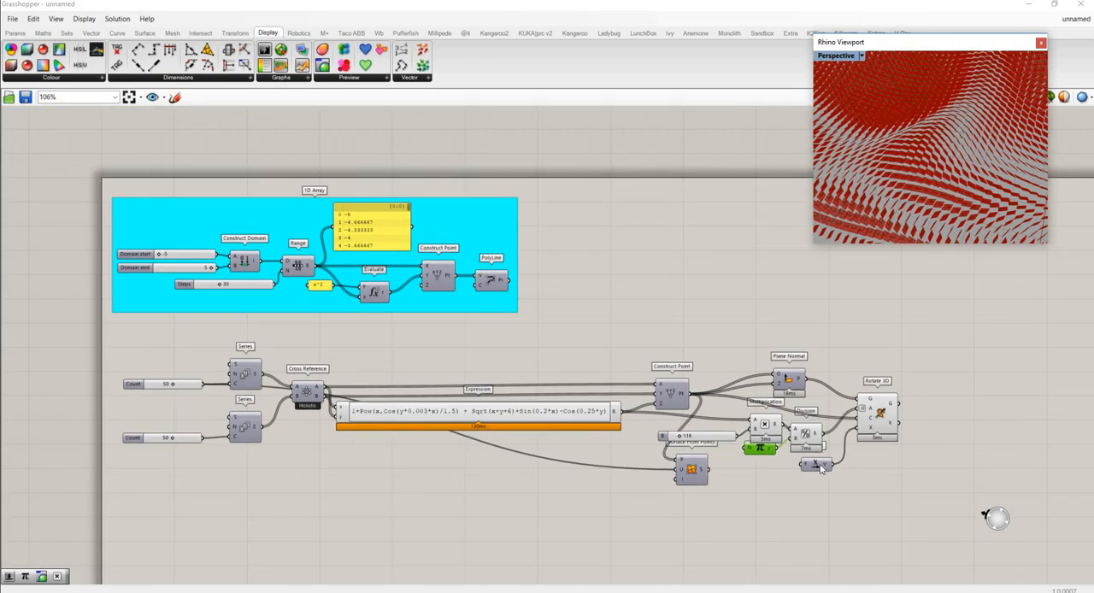
{"action": "scroll", "coordinate": [681, 469], "scroll_direction": "up", "scroll_amount": 2}
{"action": "scroll", "coordinate": [588, 424], "scroll_direction": "down", "scroll_amount": 3}
{"action": "scroll", "coordinate": [479, 496], "scroll_direction": "up", "scroll_amount": 2}
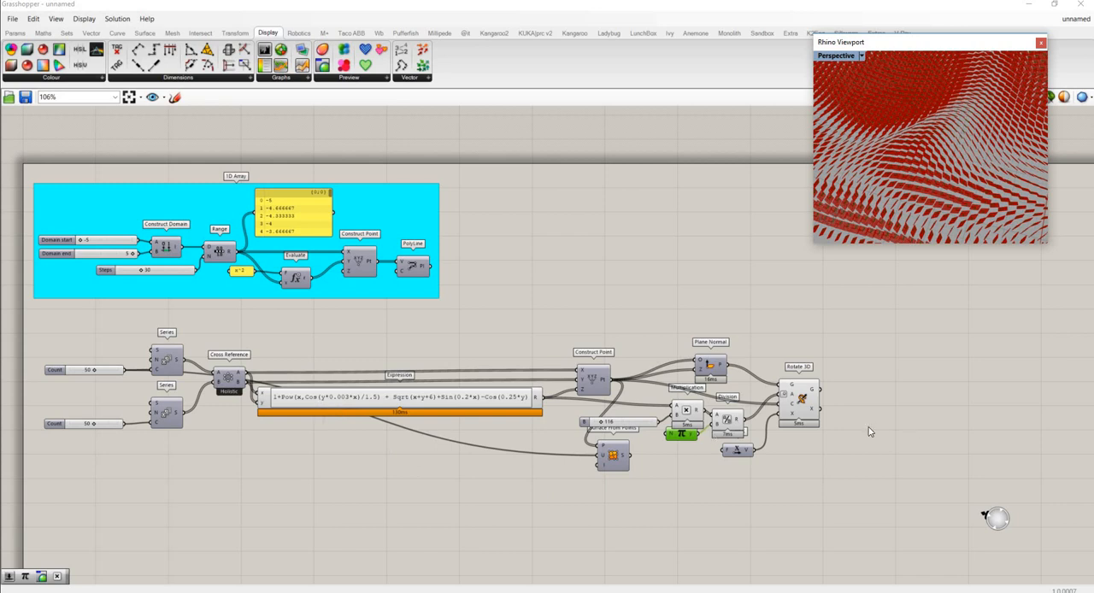
- Group the two Count sliders, both Series components, Cross Reference, Expression and its Construct Point
{"action": "left_click_drag", "start_coordinate": [40, 324], "coordinate": [221, 432]}
{"action": "key", "text": "ctrl+g"}
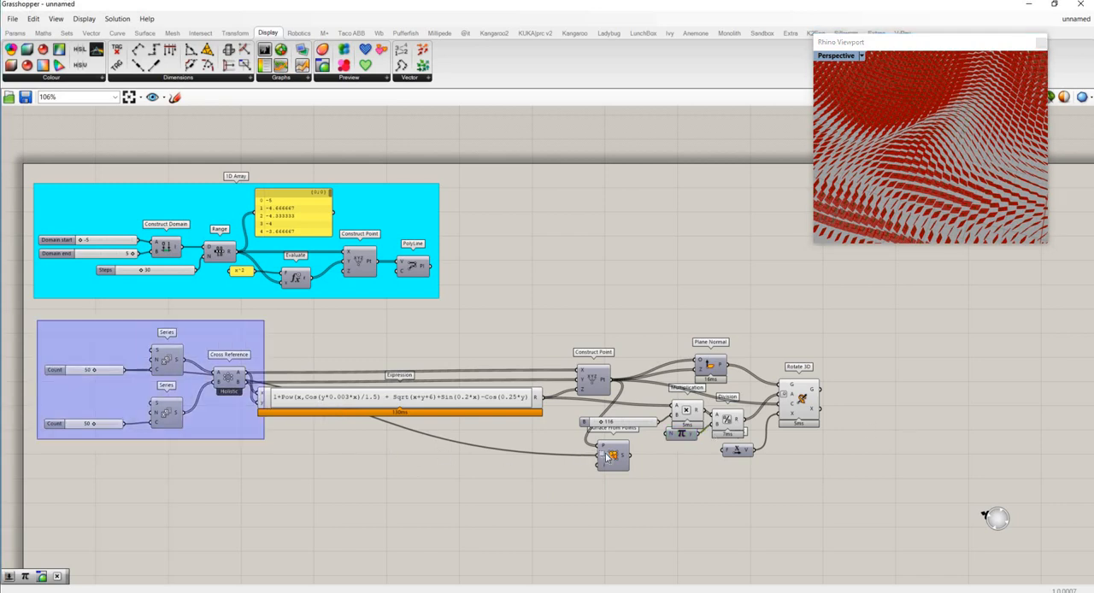
{"action": "left_click_drag", "start_coordinate": [606, 457], "coordinate": [619, 451]}
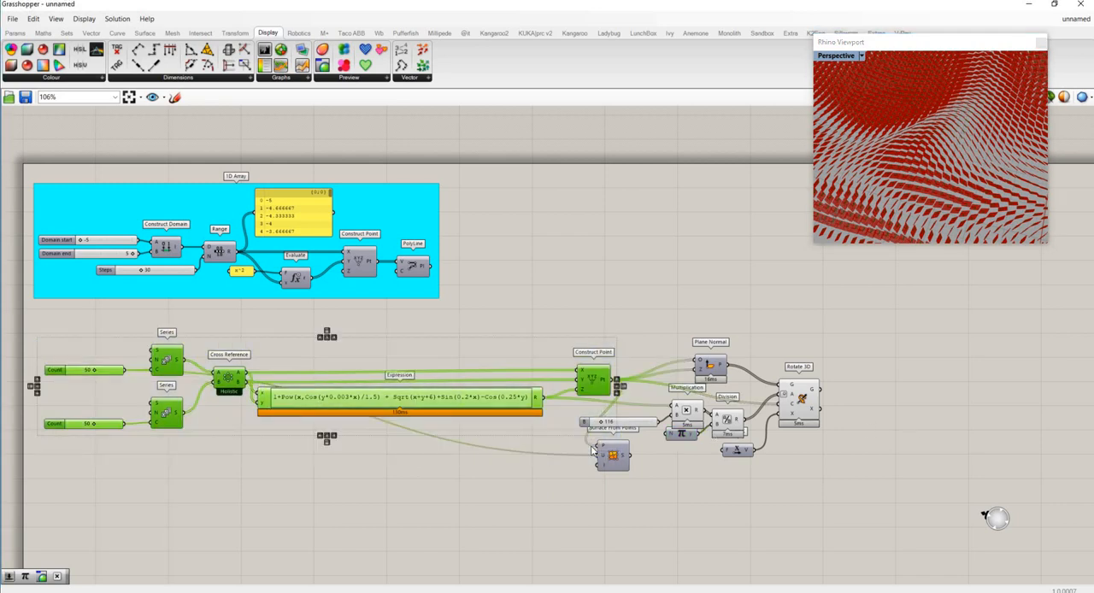
{"action": "key", "text": "ctrl+g"}
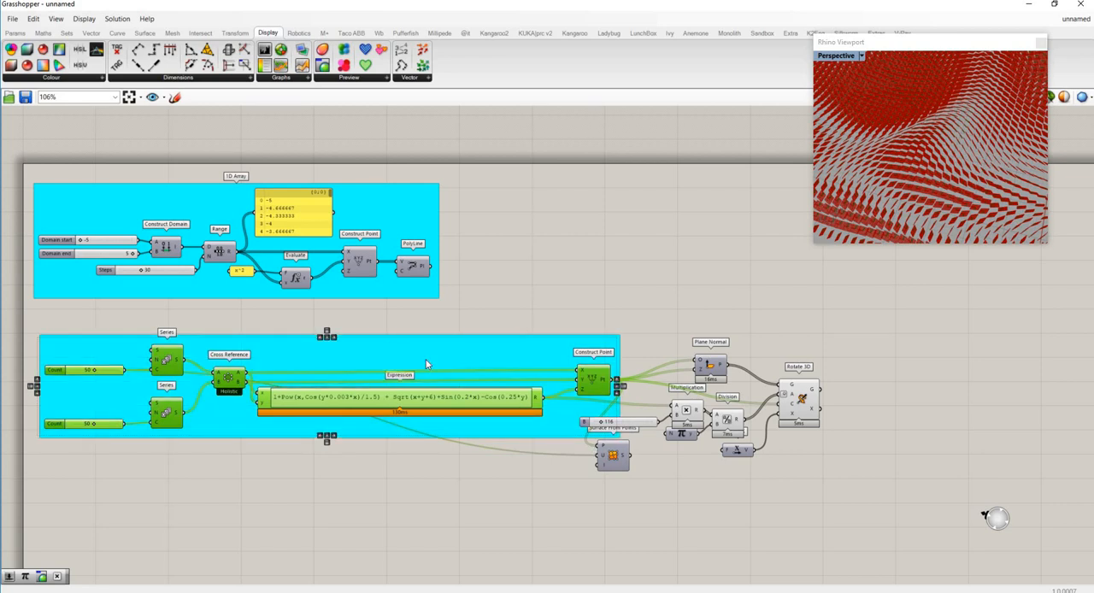
- Name the new group around the Series, Expression and Construct Point components "creat array"
{"action": "right_click", "coordinate": [419, 349]}
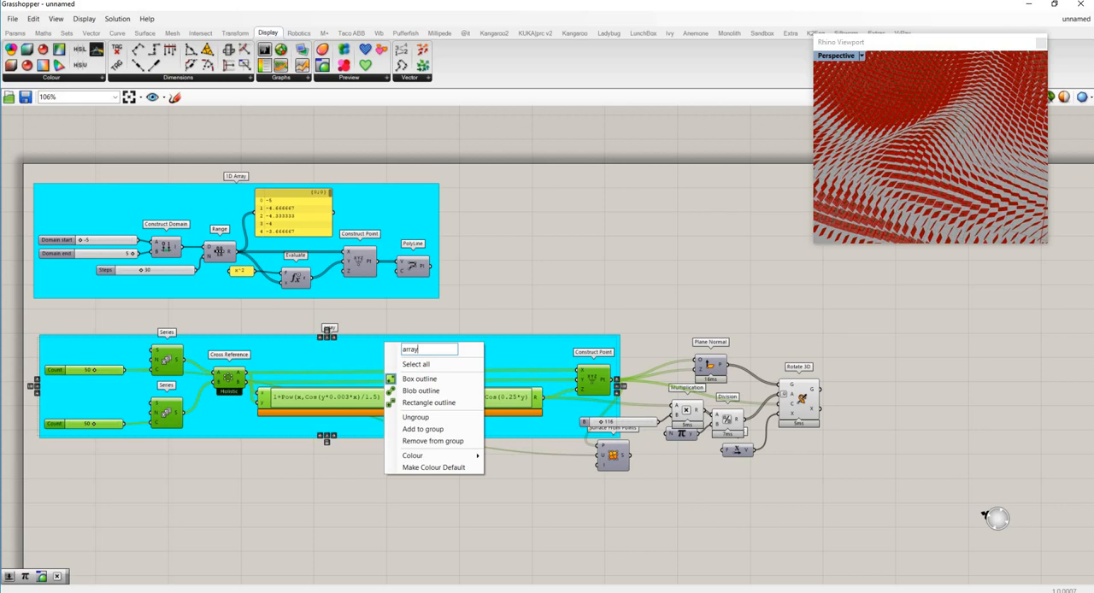
{"action": "key", "text": "BackSpace"}
{"action": "key", "text": "BackSpace"}
{"action": "key", "text": "BackSpace"}
{"action": "type", "text": "creat array"}
{"action": "key", "text": "Return"}
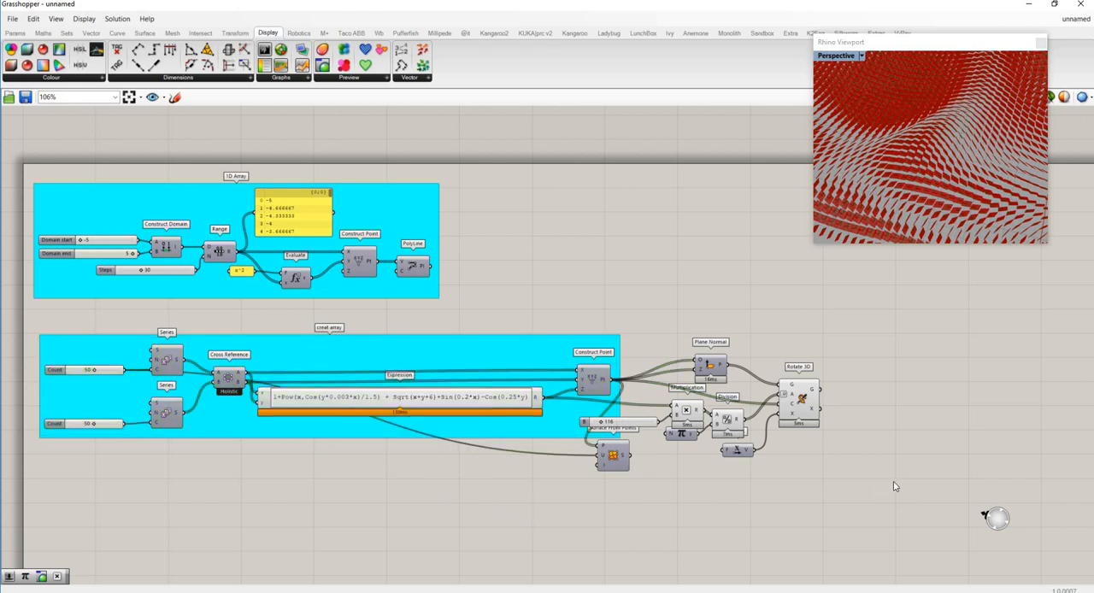
- Move the rotation components clear of the "creat array" group and place Surface From Points just below it
{"action": "left_click_drag", "start_coordinate": [898, 487], "coordinate": [647, 341]}
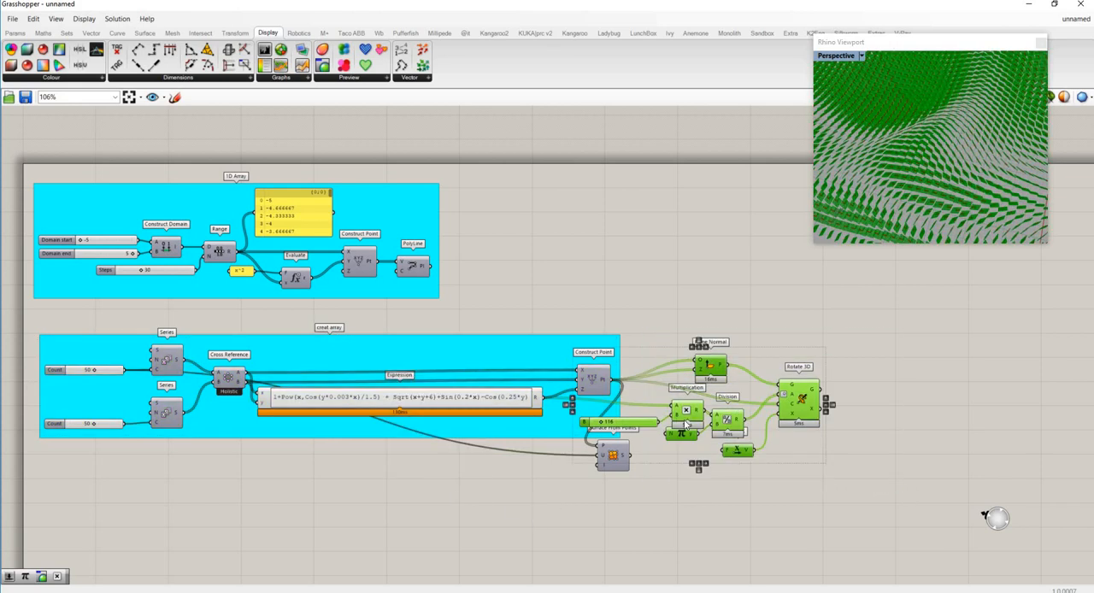
{"action": "left_click_drag", "start_coordinate": [729, 430], "coordinate": [811, 438]}
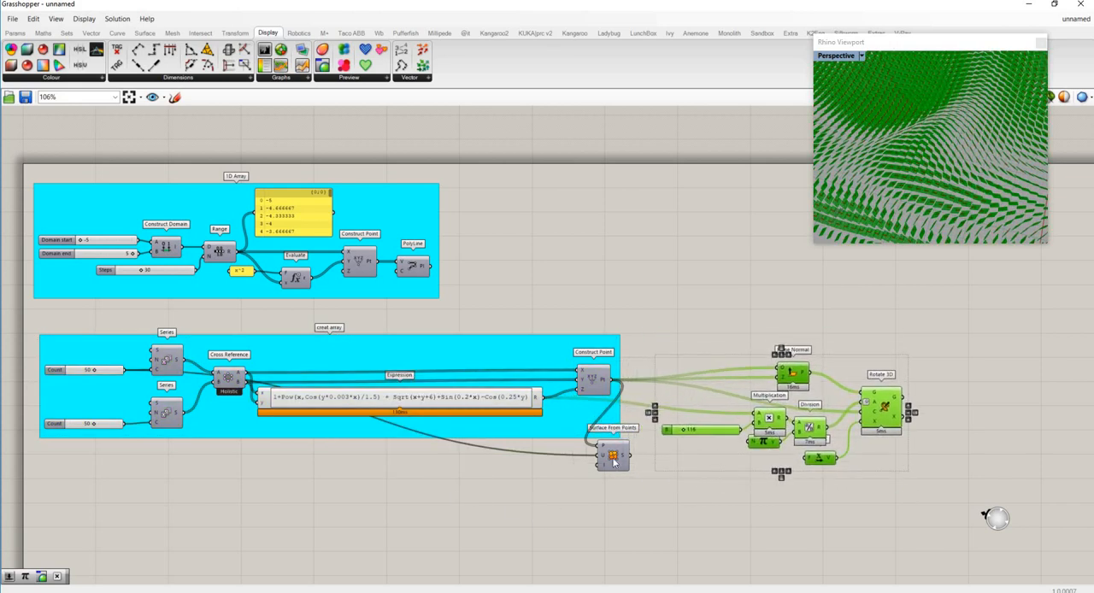
{"action": "left_click_drag", "start_coordinate": [605, 456], "coordinate": [595, 481]}
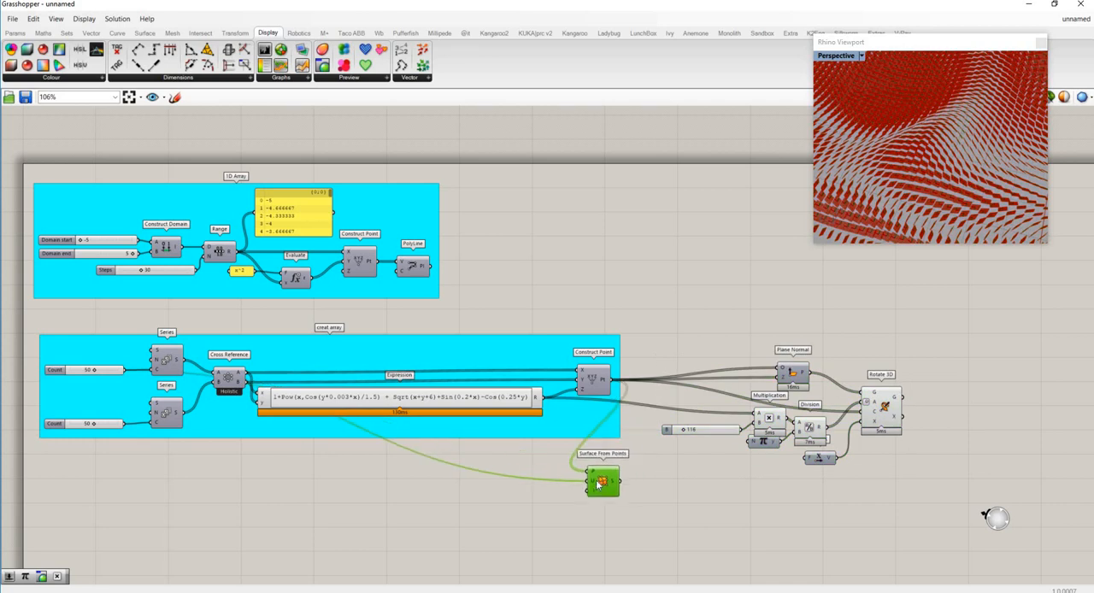
{"action": "left_click", "coordinate": [683, 486]}
{"action": "scroll", "coordinate": [406, 365], "scroll_direction": "down", "scroll_amount": 2}
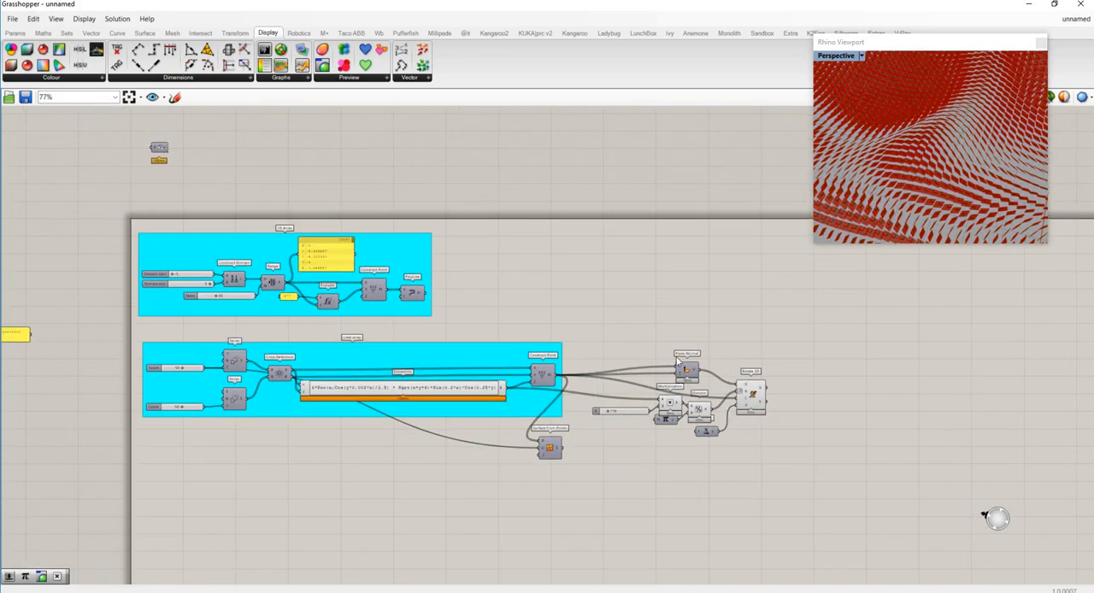
- Arrange Plane Normal, Rotate 3D, Division, Multiplication, the 116 slider and Unit X into a neat, compact layout
{"action": "scroll", "coordinate": [731, 410], "scroll_direction": "up", "scroll_amount": 3}
{"action": "left_click", "coordinate": [658, 339]}
{"action": "left_click_drag", "start_coordinate": [614, 324], "coordinate": [608, 317]}
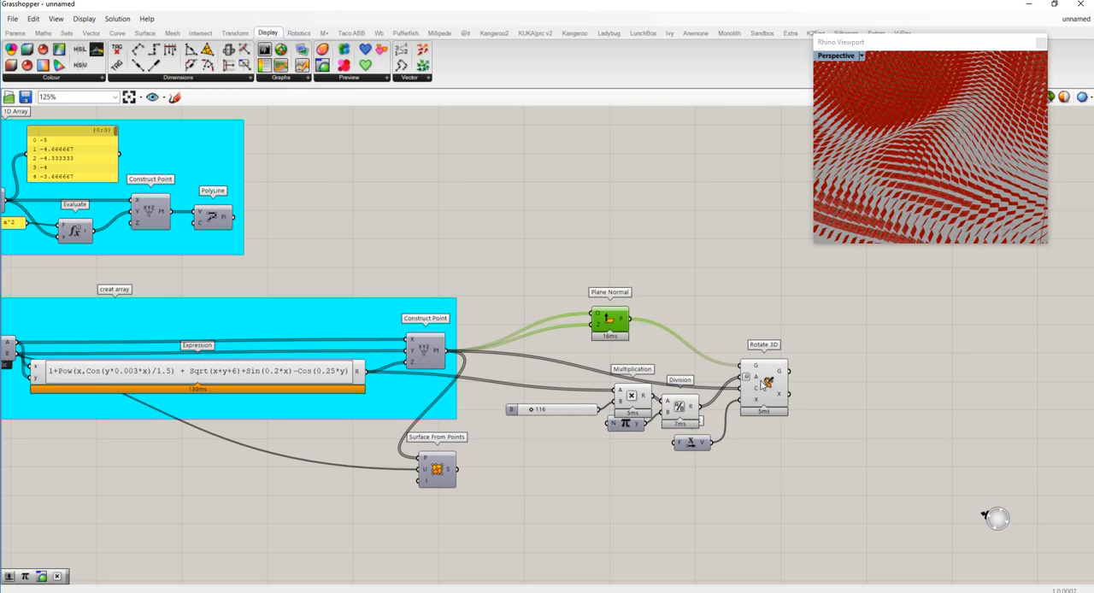
{"action": "left_click_drag", "start_coordinate": [782, 395], "coordinate": [812, 355]}
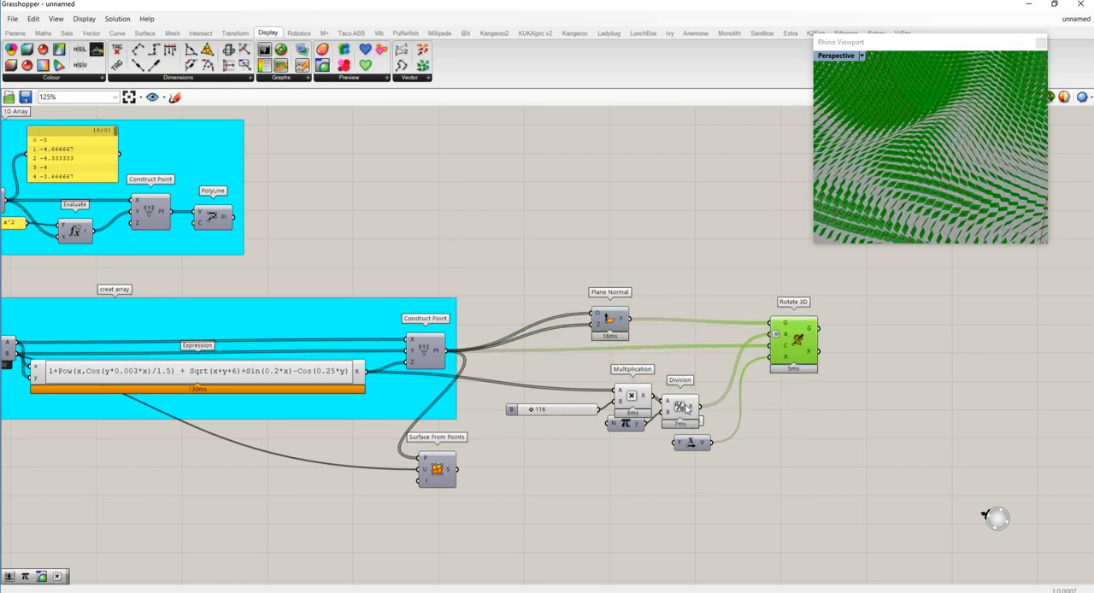
{"action": "left_click_drag", "start_coordinate": [684, 407], "coordinate": [694, 384]}
{"action": "left_click_drag", "start_coordinate": [630, 404], "coordinate": [632, 387]}
{"action": "left_click_drag", "start_coordinate": [564, 410], "coordinate": [558, 394]}
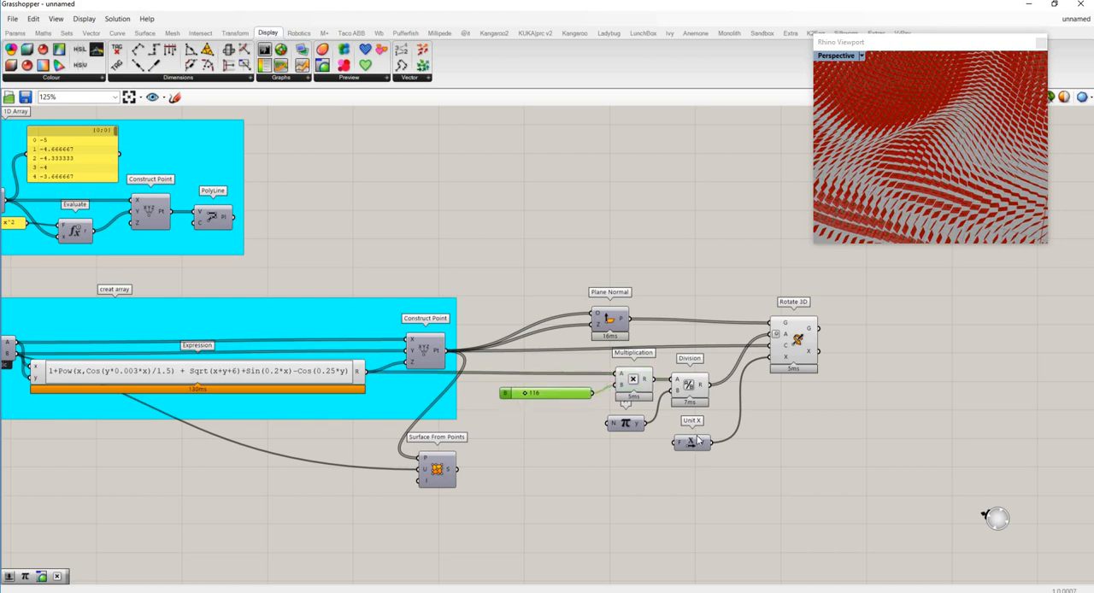
{"action": "left_click_drag", "start_coordinate": [696, 436], "coordinate": [694, 424]}
- Group Plane Normal, Multiplication, Division, Pi, Unit X, Rotate 3D and the 116 slider
{"action": "left_click_drag", "start_coordinate": [870, 490], "coordinate": [517, 293]}
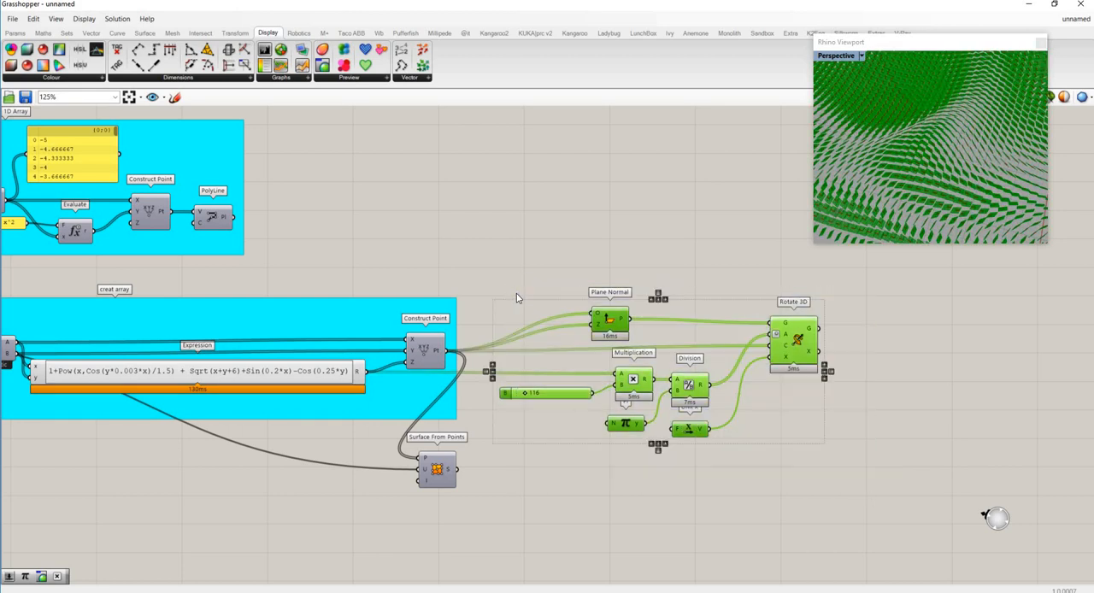
{"action": "left_click", "coordinate": [694, 506]}
{"action": "left_click_drag", "start_coordinate": [896, 478], "coordinate": [526, 313]}
{"action": "key", "text": "ctrl+g"}
{"action": "left_click", "coordinate": [696, 498]}
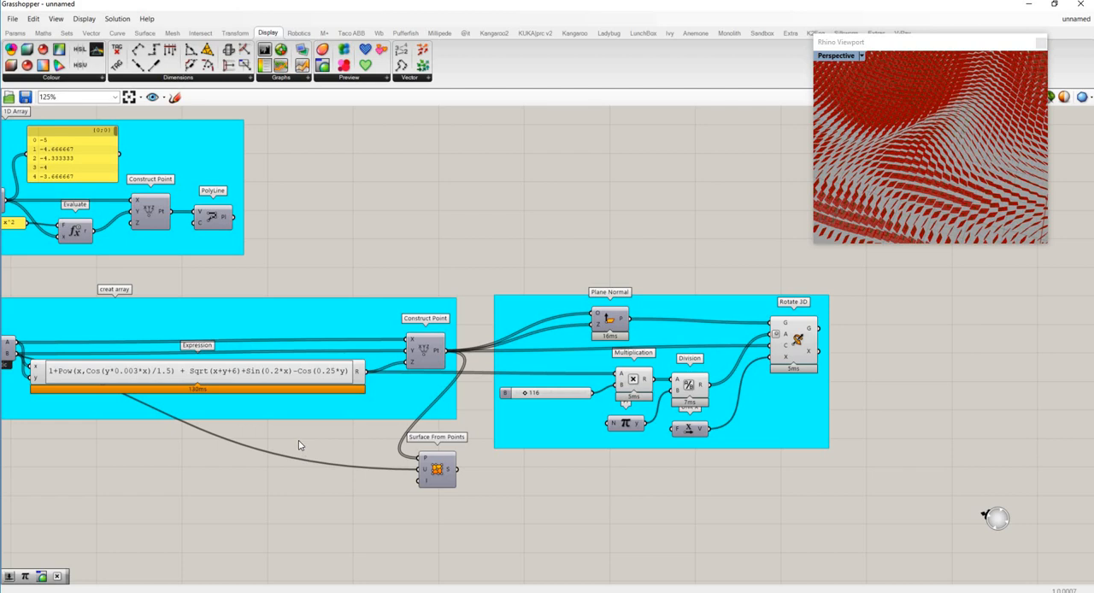
- Add a Plane Surface component beside the rotation group and connect Rotate 3D's G output to its P input
{"action": "scroll", "coordinate": [909, 377], "scroll_direction": "down", "scroll_amount": 2}
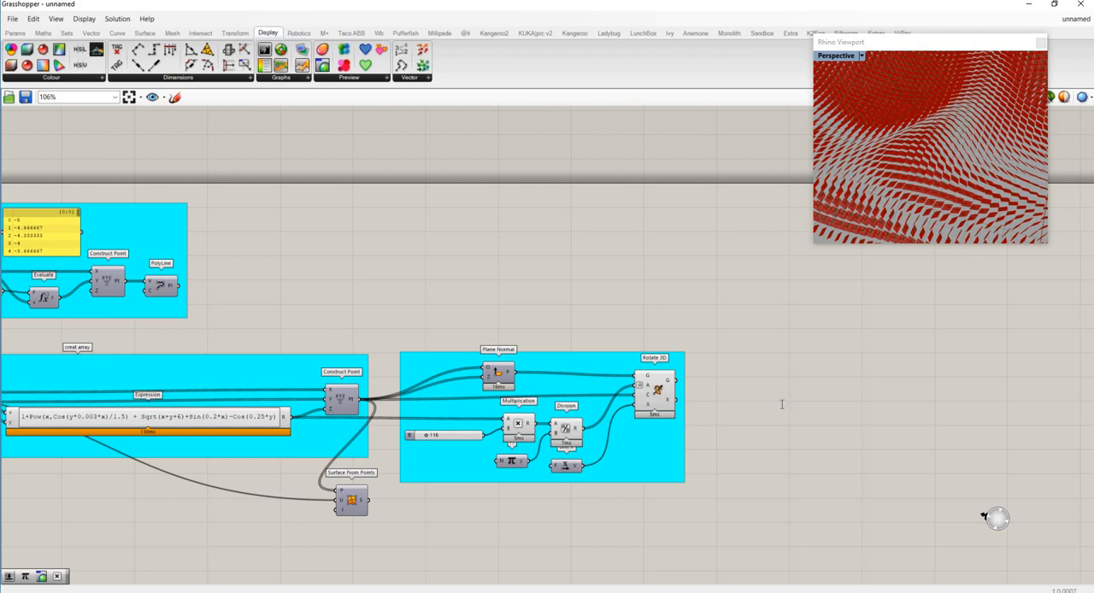
{"action": "double_click", "coordinate": [781, 405]}
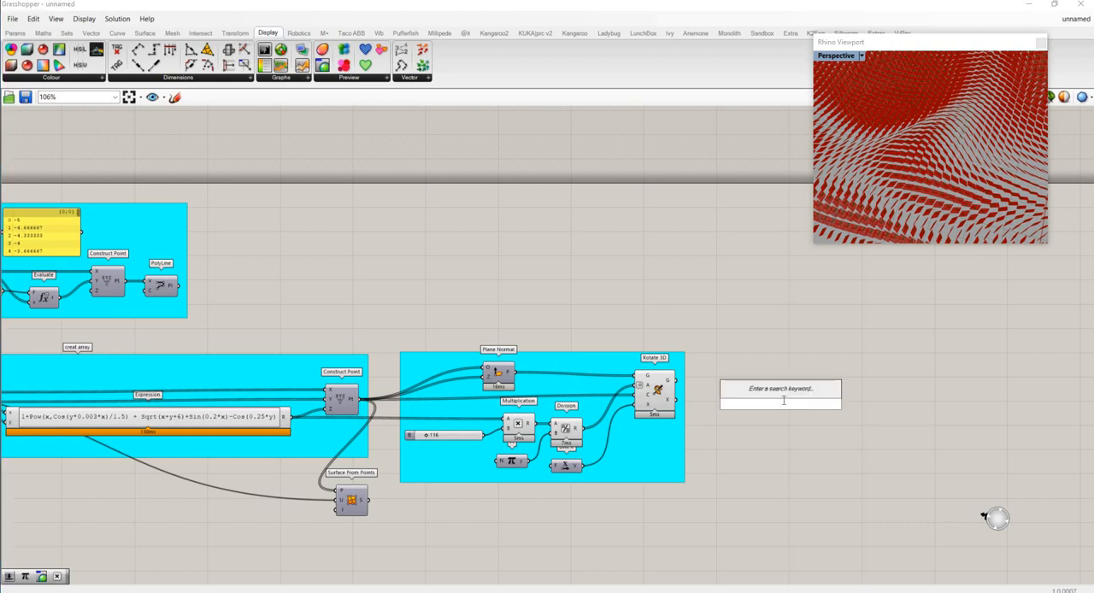
{"action": "type", "text": "plan"}
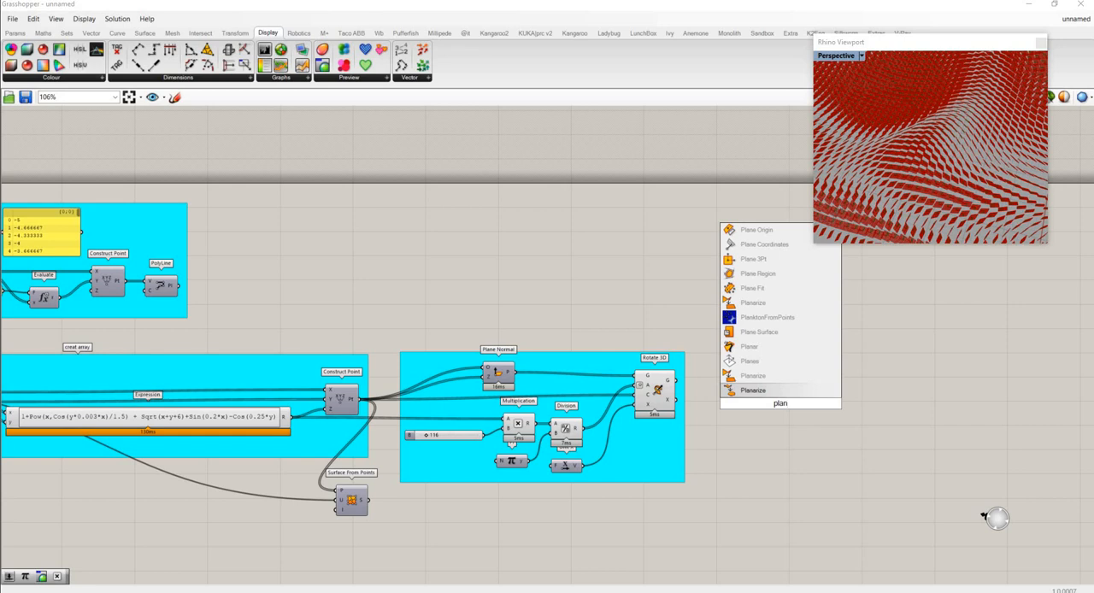
{"action": "type", "text": "ie srf"}
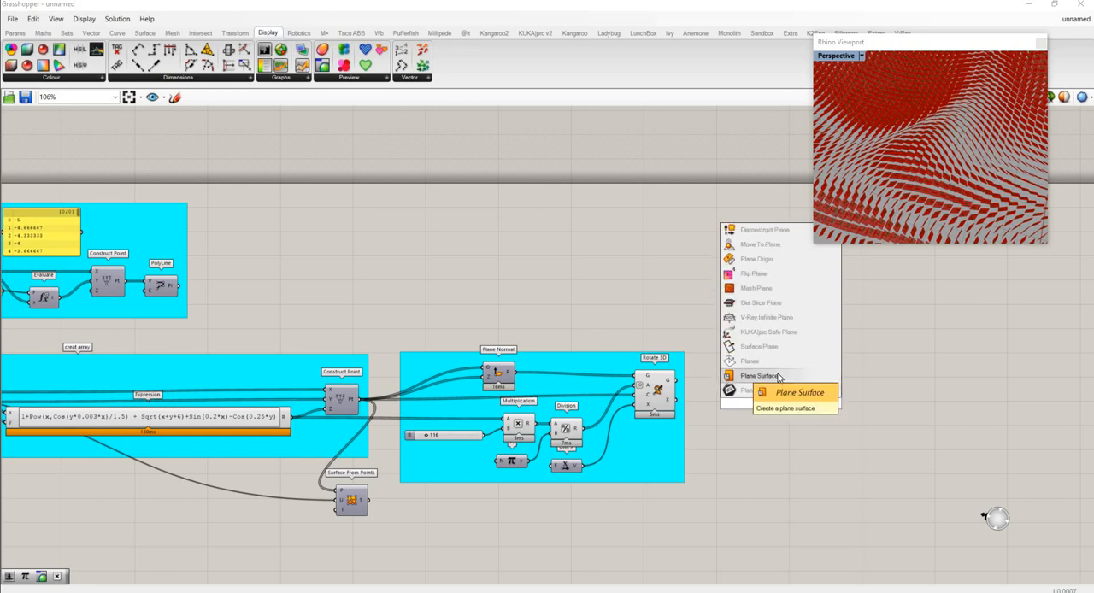
{"action": "left_click", "coordinate": [744, 376]}
{"action": "scroll", "coordinate": [683, 390], "scroll_direction": "up", "scroll_amount": 3}
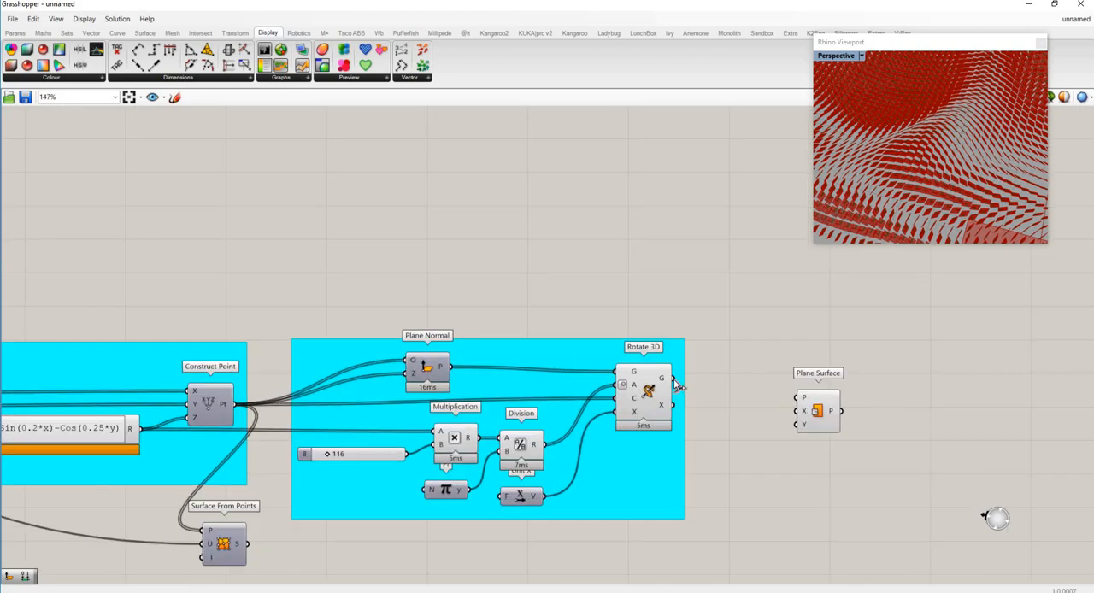
{"action": "left_click_drag", "start_coordinate": [674, 378], "coordinate": [804, 399]}
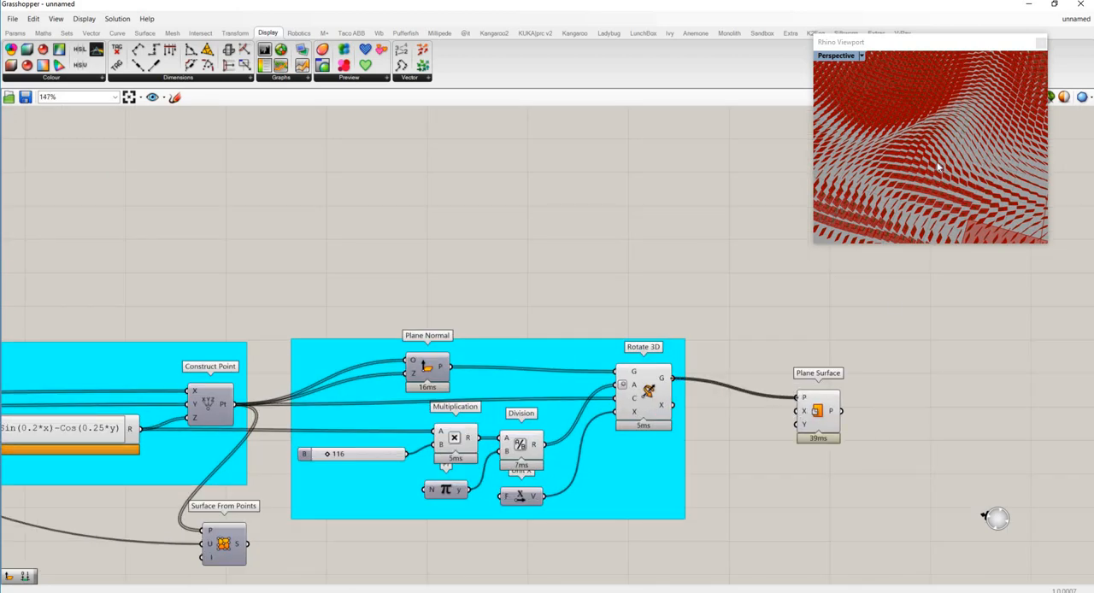
- Examine the generated plane surfaces in the Rhino viewport at different zoom levels and angles
{"action": "scroll", "coordinate": [931, 176], "scroll_direction": "down", "scroll_amount": 4}
{"action": "right_click_drag", "start_coordinate": [931, 176], "coordinate": [924, 213]}
{"action": "scroll", "coordinate": [942, 167], "scroll_direction": "up", "scroll_amount": 4}
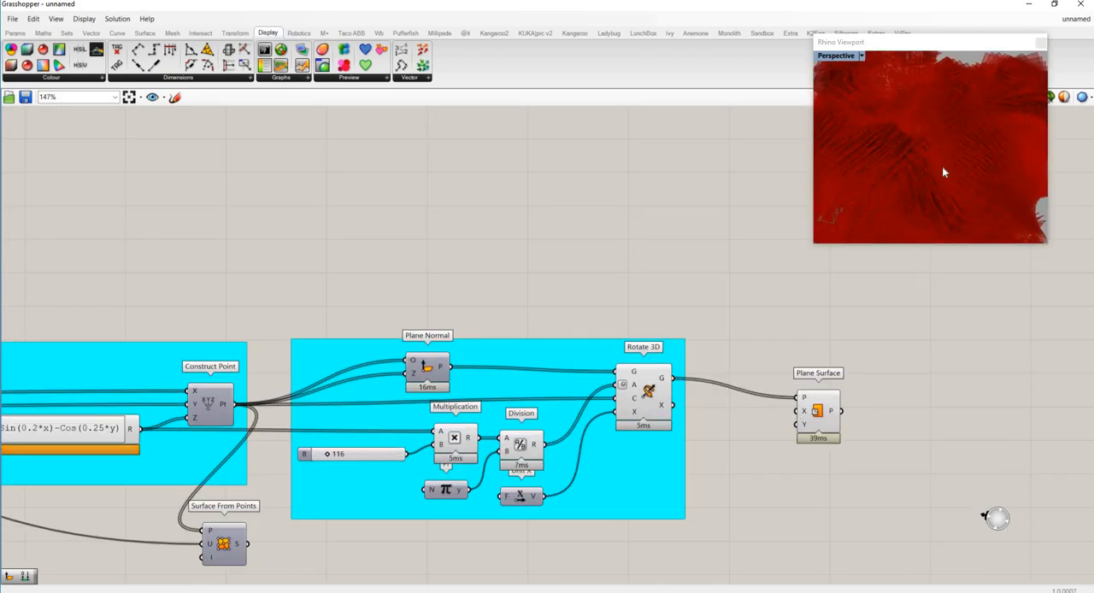
{"action": "scroll", "coordinate": [943, 166], "scroll_direction": "down", "scroll_amount": 5}
{"action": "right_click_drag", "start_coordinate": [943, 164], "coordinate": [901, 119]}
- Add a number slider with the value 0.500 beside Rotate 3D and move Plane Surface farther out, level with Rotate 3D's G output
{"action": "left_click_drag", "start_coordinate": [833, 410], "coordinate": [867, 389]}
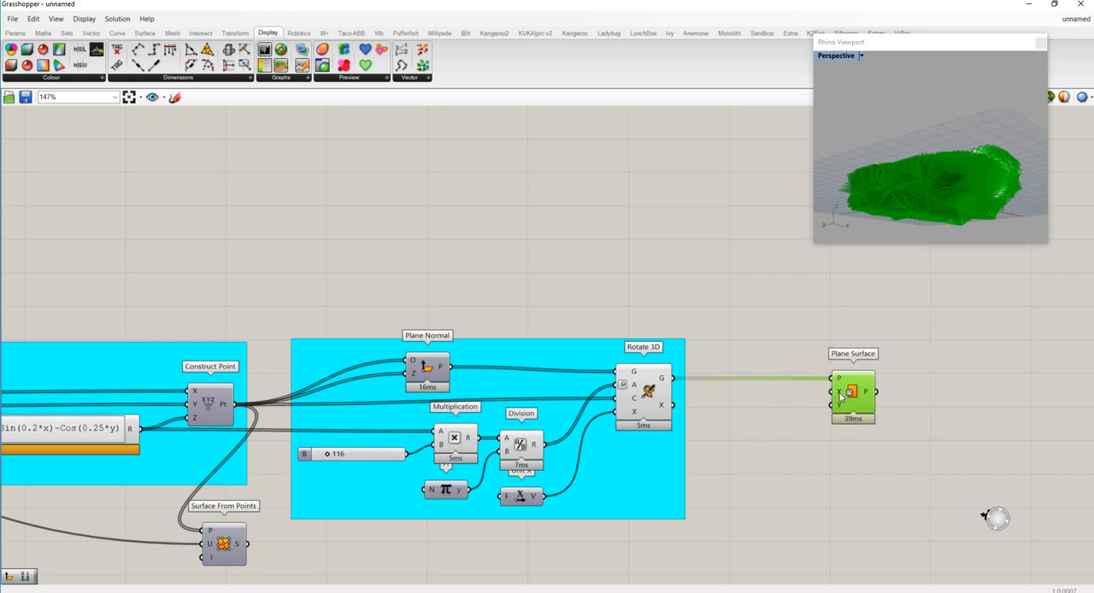
{"action": "mouse_move", "coordinate": [840, 394]}
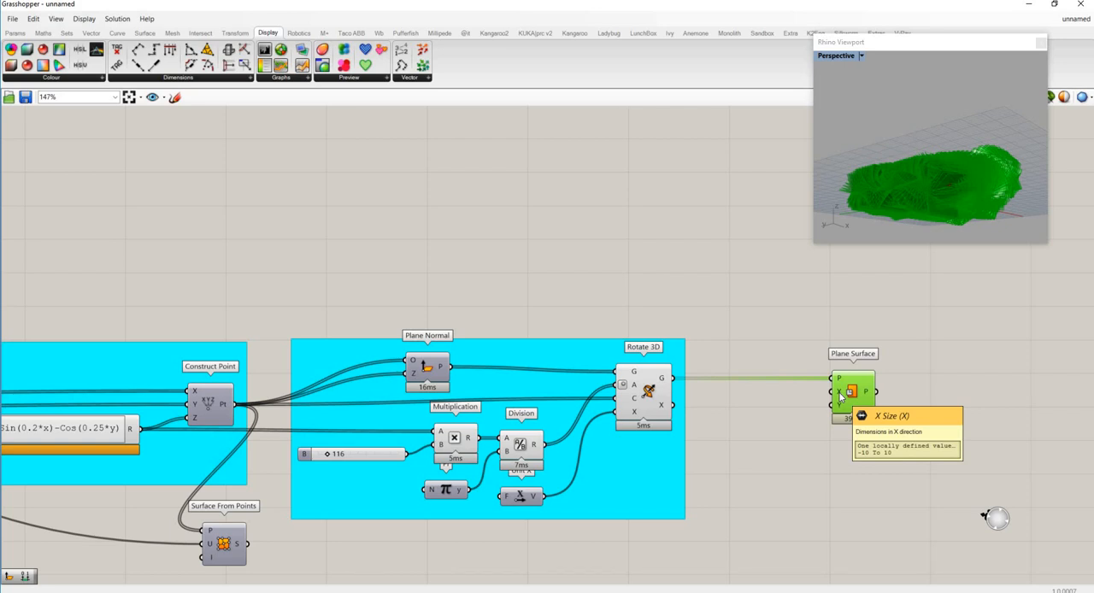
{"action": "mouse_move", "coordinate": [842, 416]}
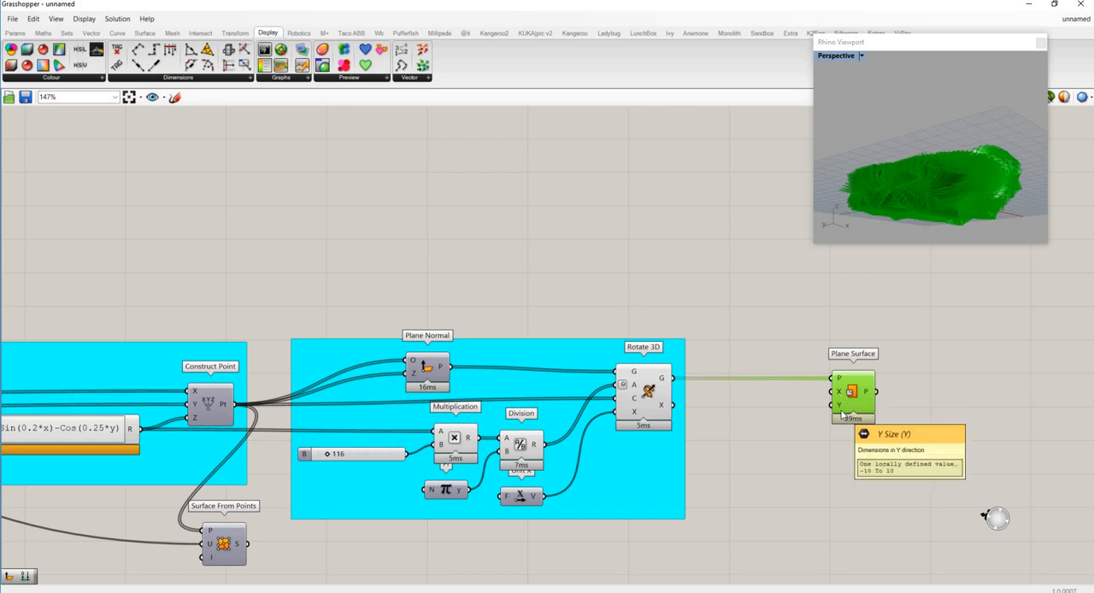
{"action": "double_click", "coordinate": [764, 416]}
{"action": "type", "text": ".5"}
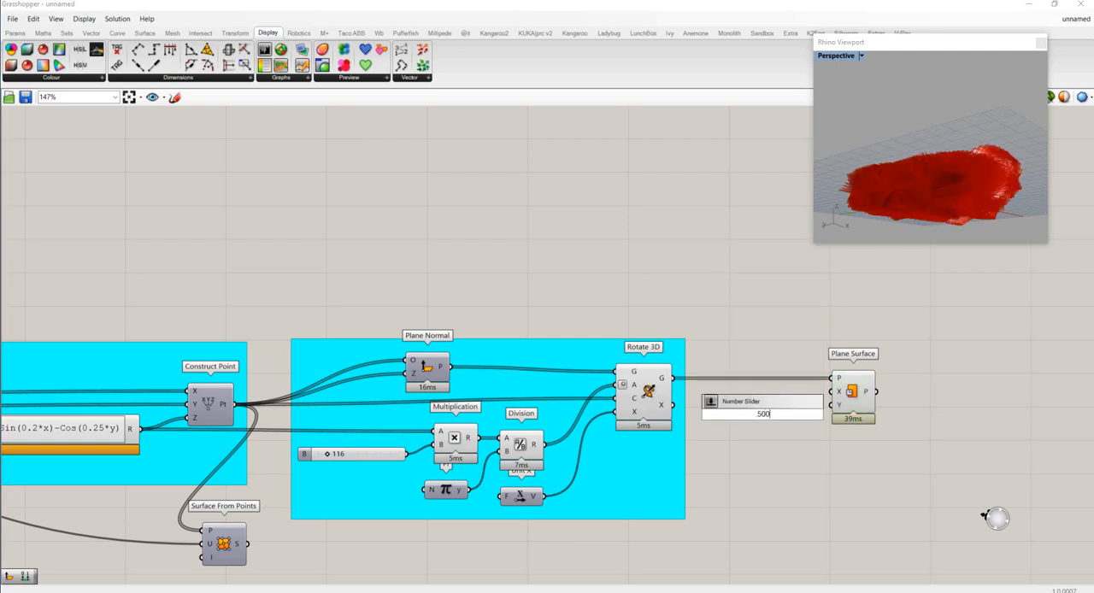
{"action": "key", "text": "Return"}
{"action": "left_click_drag", "start_coordinate": [855, 393], "coordinate": [945, 394]}
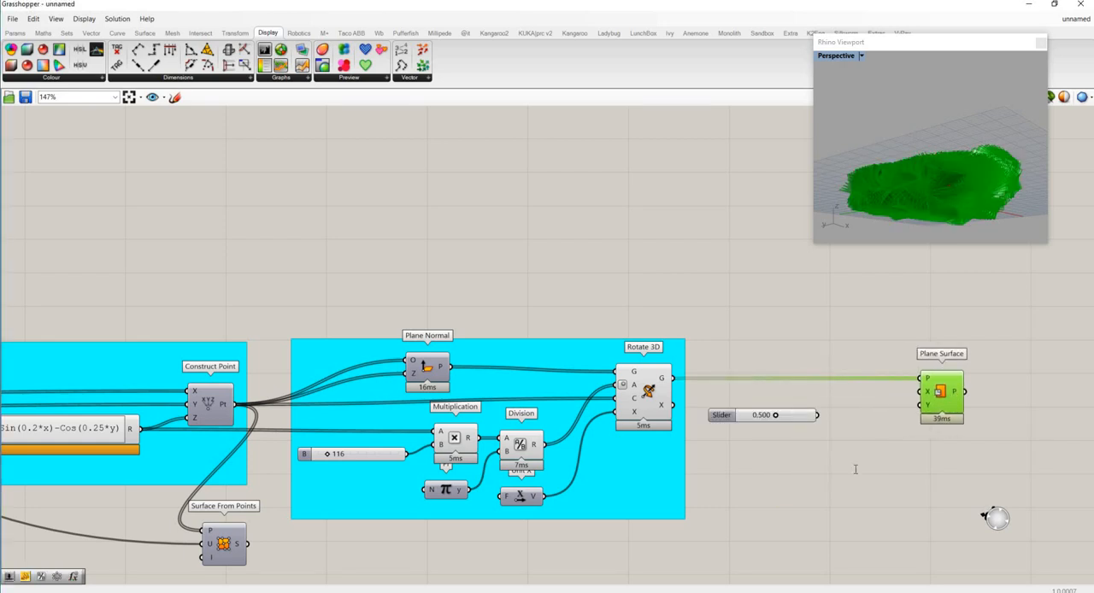
- Add a Construct Domain component near Plane Surface, connect the 0.500 slider to its B input, and make space between them
{"action": "double_click", "coordinate": [854, 469]}
{"action": "type", "text": "con"}
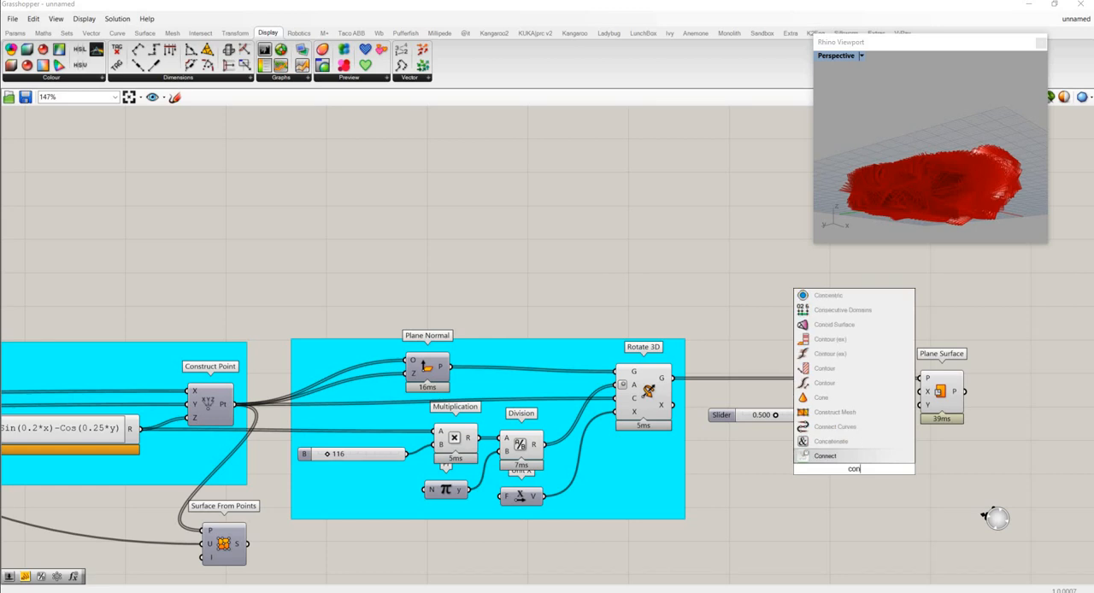
{"action": "type", "text": "struct do"}
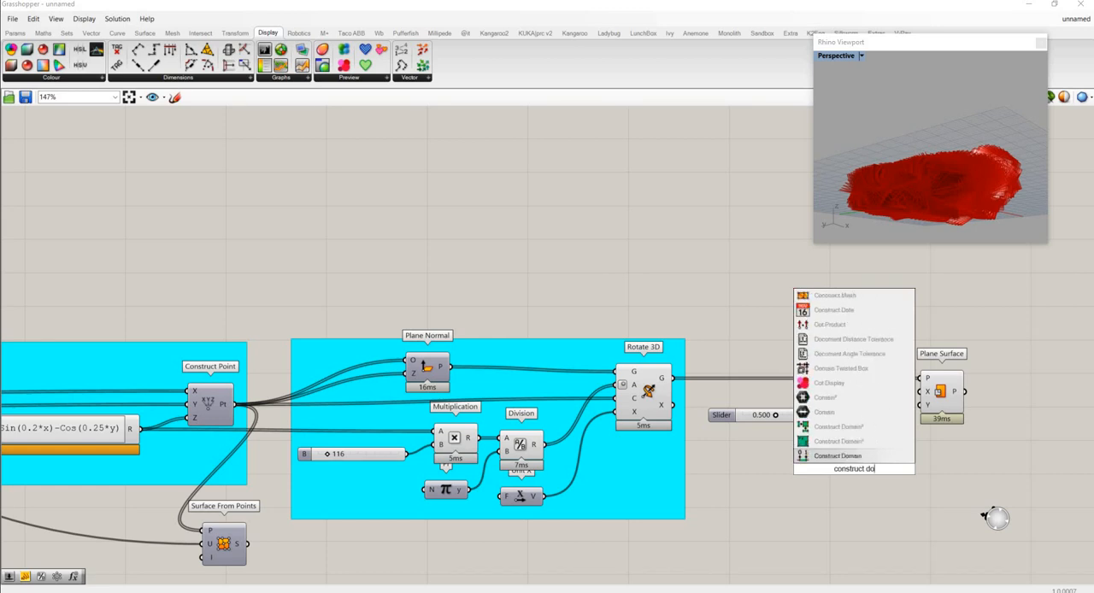
{"action": "type", "text": "mai"}
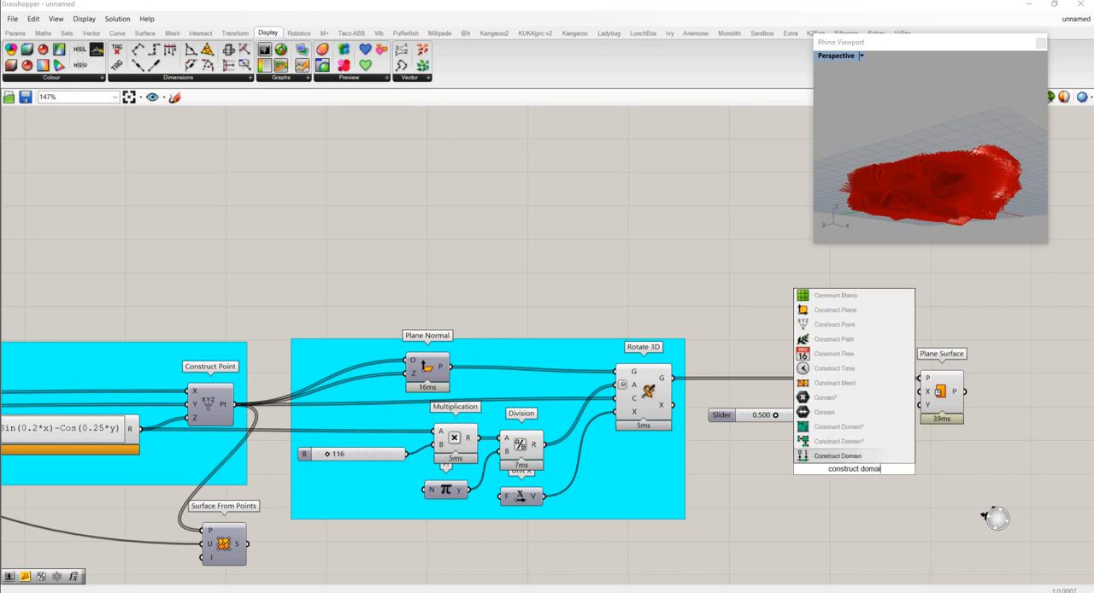
{"action": "left_click", "coordinate": [854, 457]}
{"action": "left_click_drag", "start_coordinate": [855, 470], "coordinate": [871, 419]}
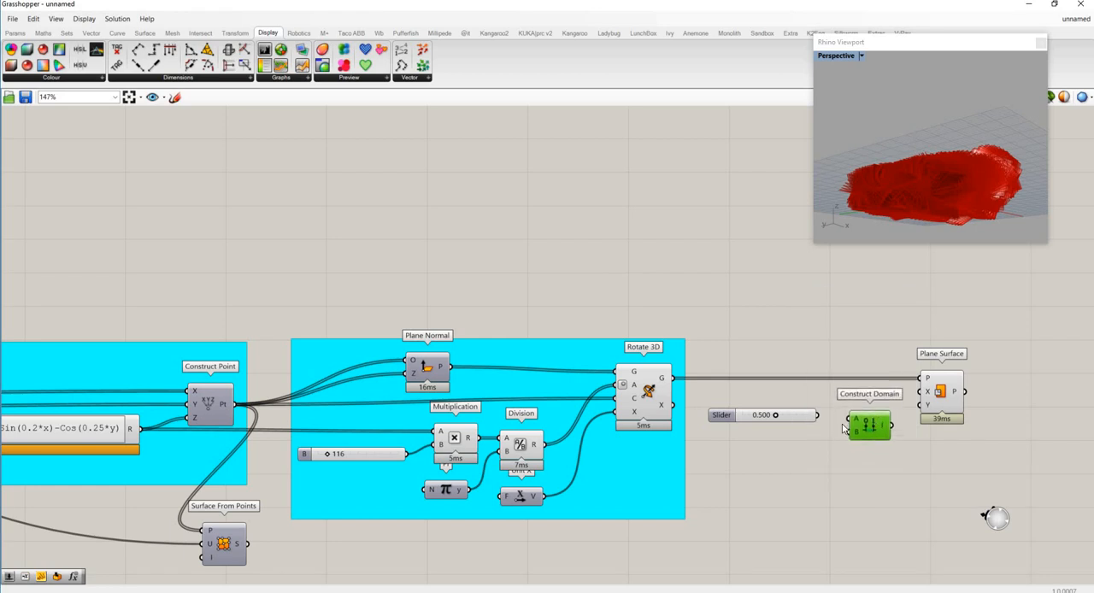
{"action": "left_click_drag", "start_coordinate": [794, 419], "coordinate": [853, 429]}
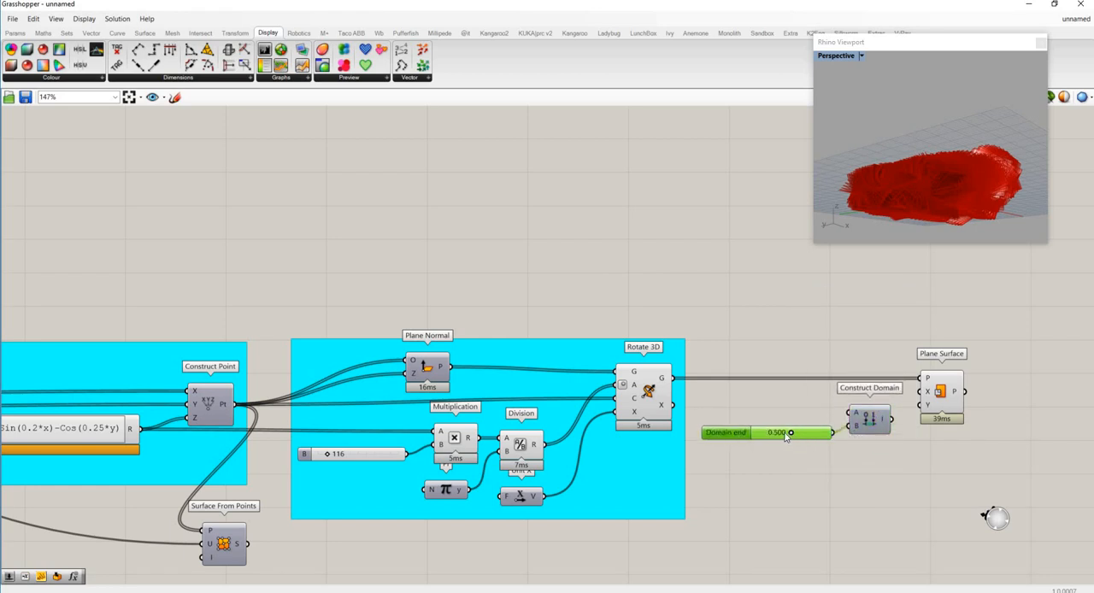
{"action": "left_click_drag", "start_coordinate": [786, 436], "coordinate": [758, 429]}
- Route the 0.500 slider through a new Negative component into Construct Domain's A input, then connect the domain to Plane Surface's X and Y inputs
{"action": "double_click", "coordinate": [814, 407]}
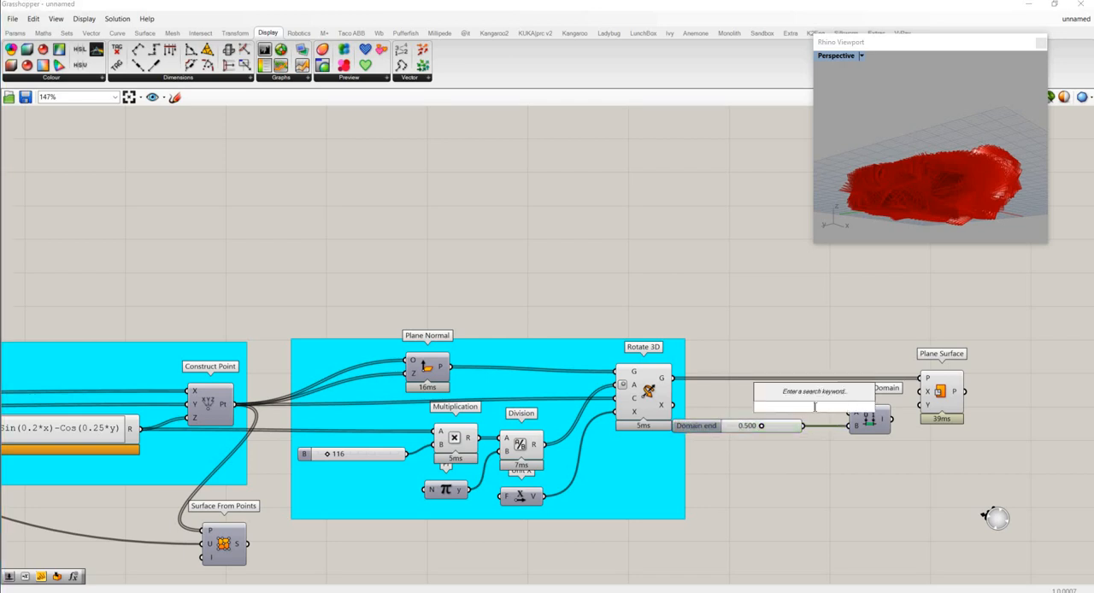
{"action": "type", "text": "neg"}
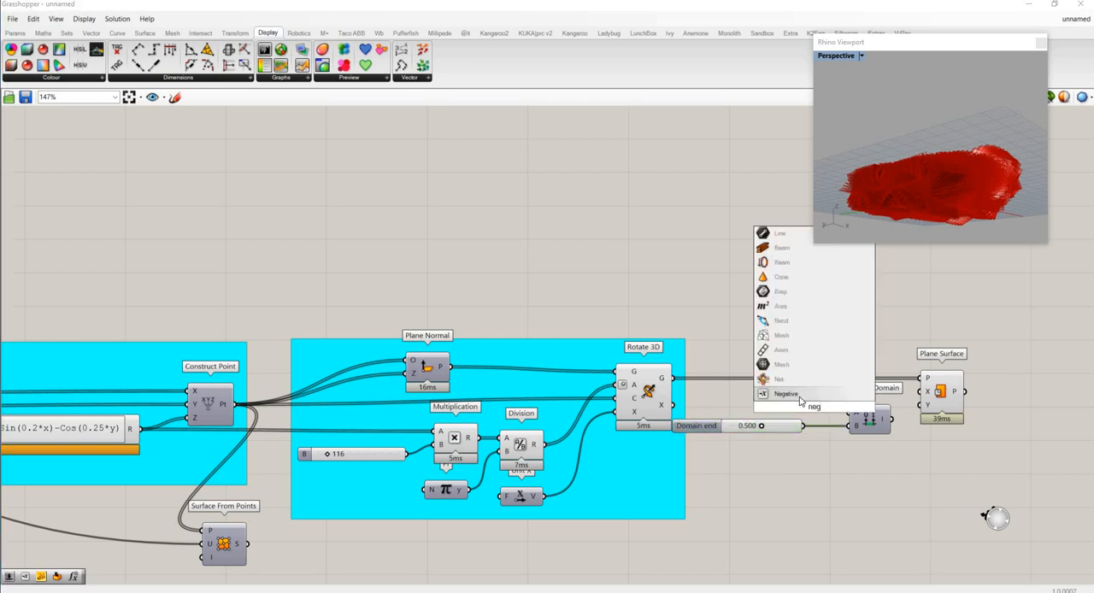
{"action": "left_click", "coordinate": [801, 400]}
{"action": "left_click_drag", "start_coordinate": [807, 428], "coordinate": [920, 406]}
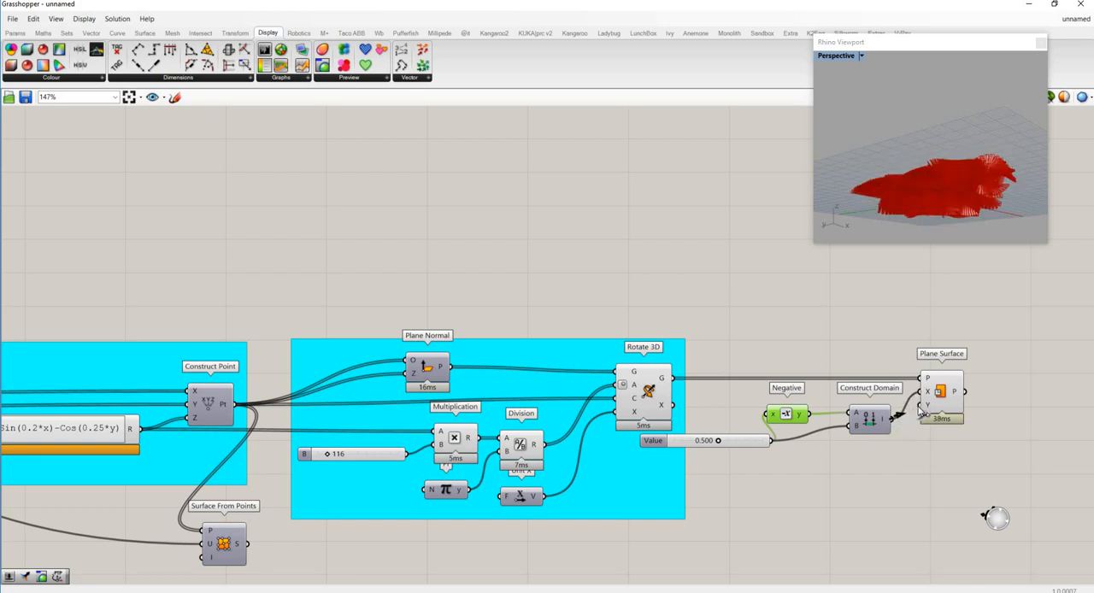
- Turn off the preview of Rotate 3D and inspect the plane surfaces in the Rhino viewport
{"action": "right_click_drag", "start_coordinate": [930, 188], "coordinate": [944, 230]}
{"action": "scroll", "coordinate": [945, 229], "scroll_direction": "up", "scroll_amount": 6}
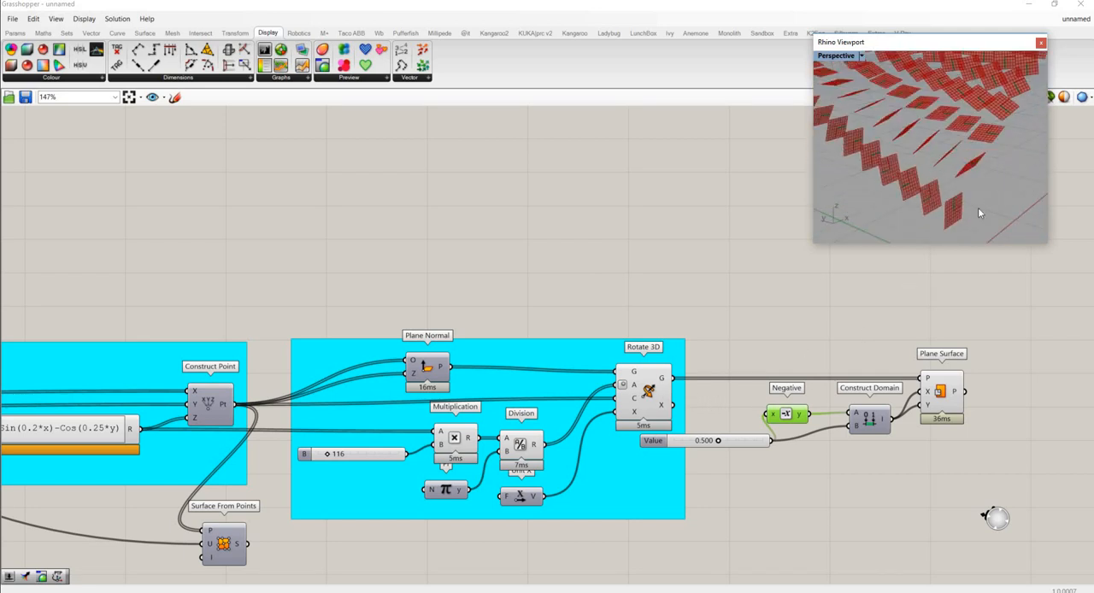
{"action": "right_click", "coordinate": [646, 393]}
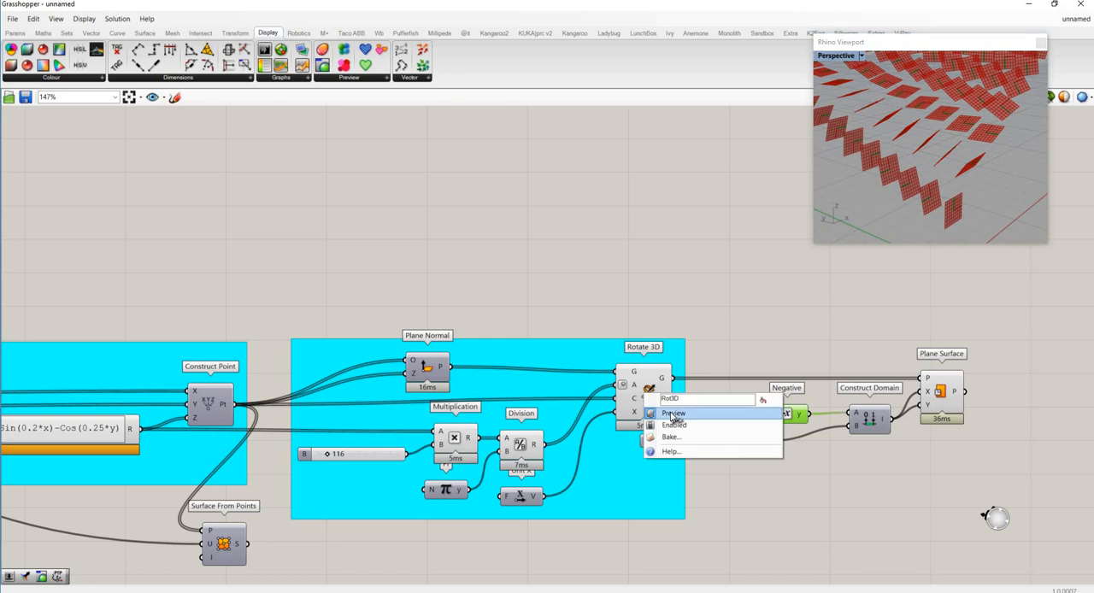
{"action": "left_click", "coordinate": [677, 418]}
{"action": "scroll", "coordinate": [968, 190], "scroll_direction": "down", "scroll_amount": 8}
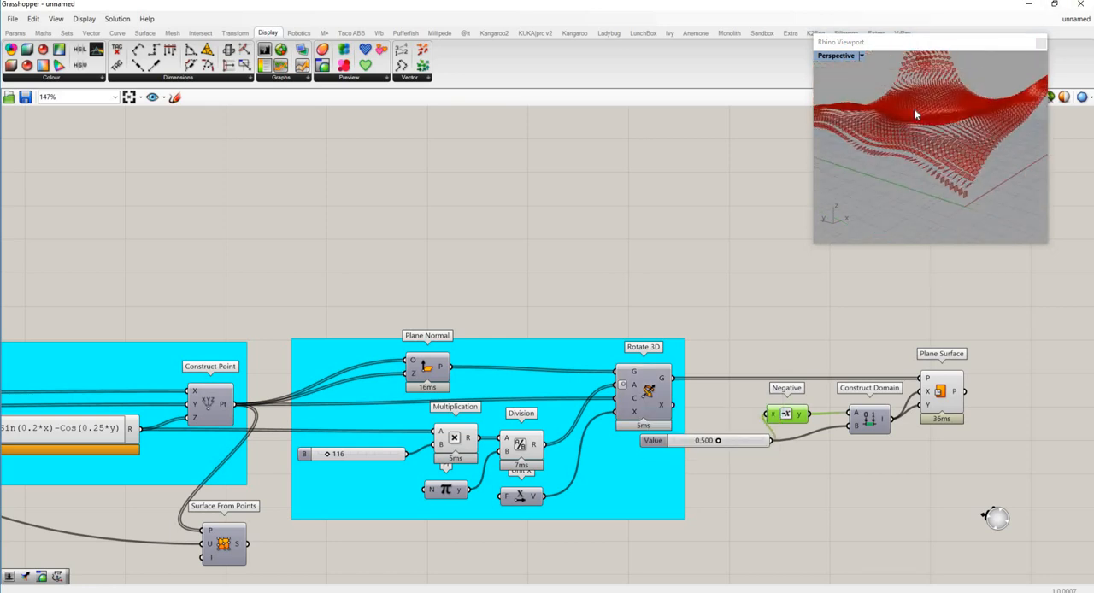
{"action": "right_click_drag", "start_coordinate": [980, 152], "coordinate": [930, 166]}
- Add the 0.500 slider, Negative, Construct Domain and Plane Surface to the existing rotation group
{"action": "left_click_drag", "start_coordinate": [970, 480], "coordinate": [720, 345]}
{"action": "right_click", "coordinate": [676, 517]}
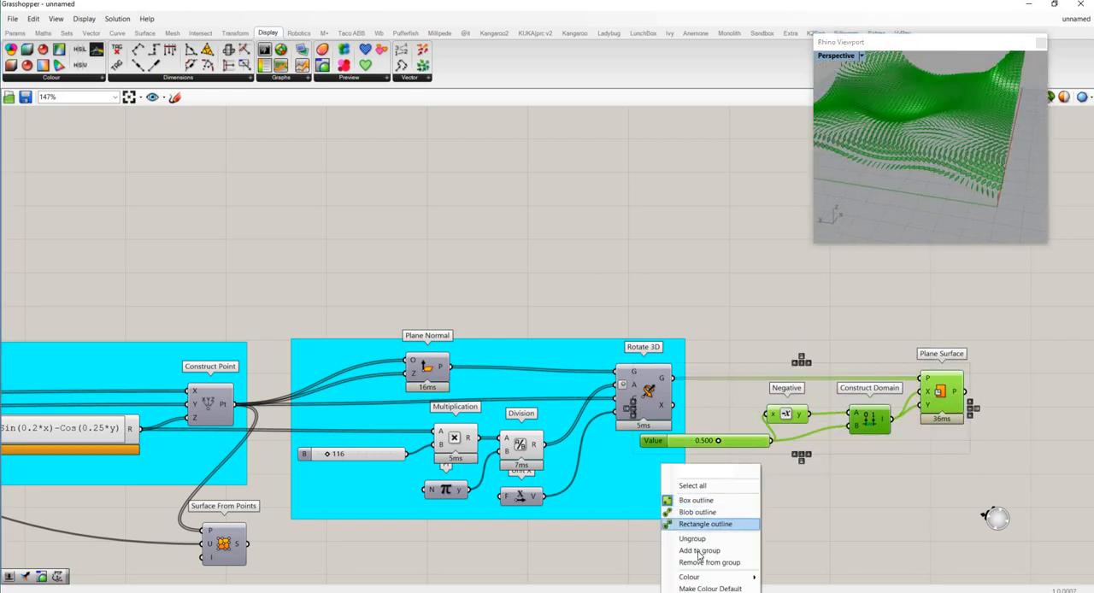
{"action": "left_click", "coordinate": [702, 554]}
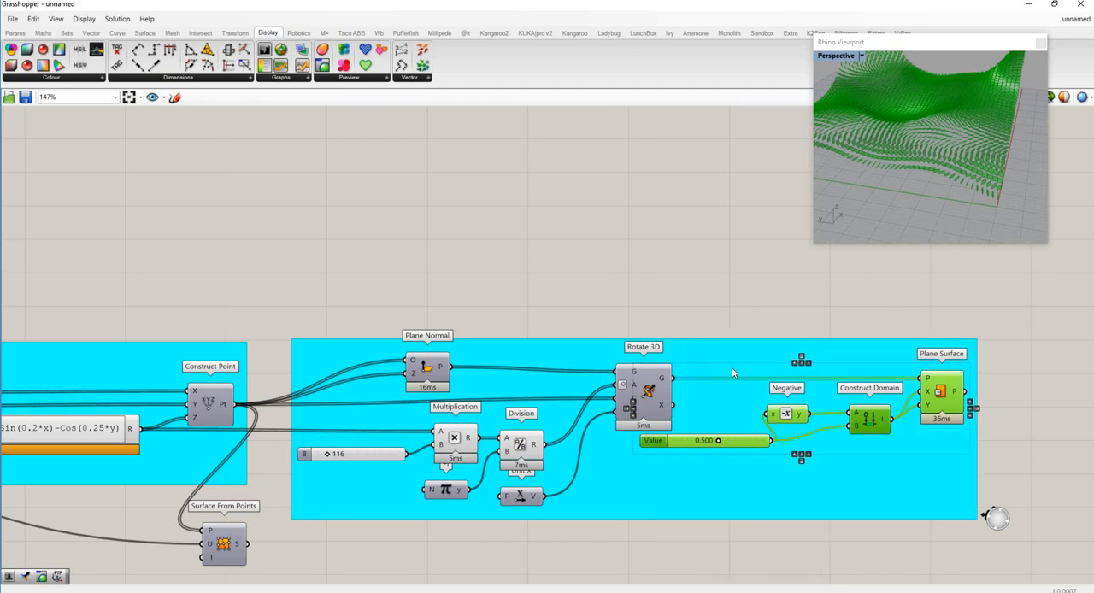
- Name the enlarged rotation group "create srfs"
{"action": "left_click", "coordinate": [720, 346]}
{"action": "right_click", "coordinate": [722, 347]}
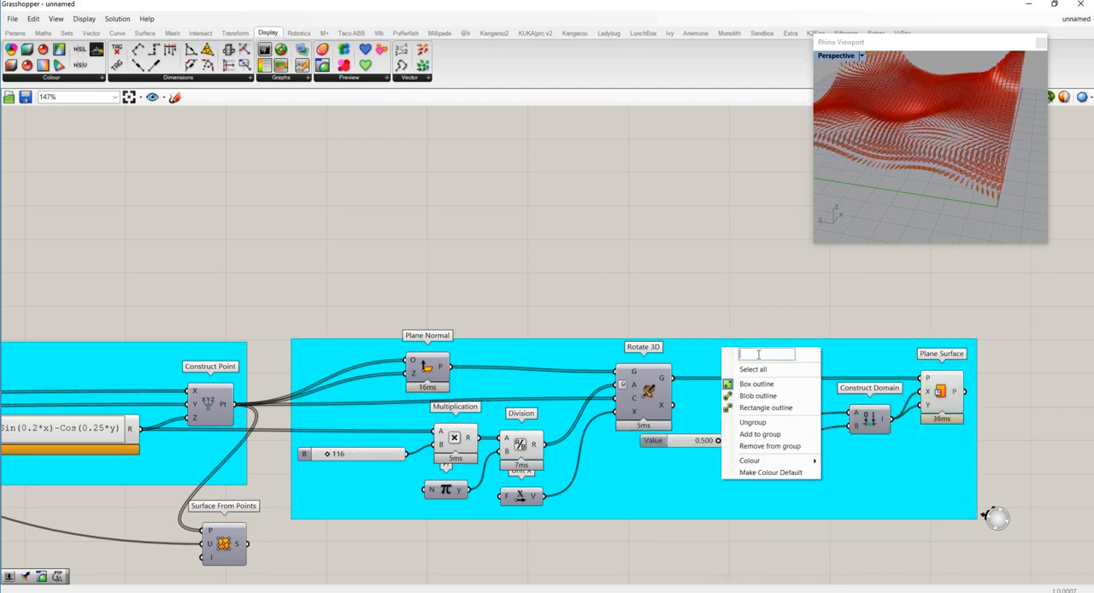
{"action": "type", "text": "create srfs"}
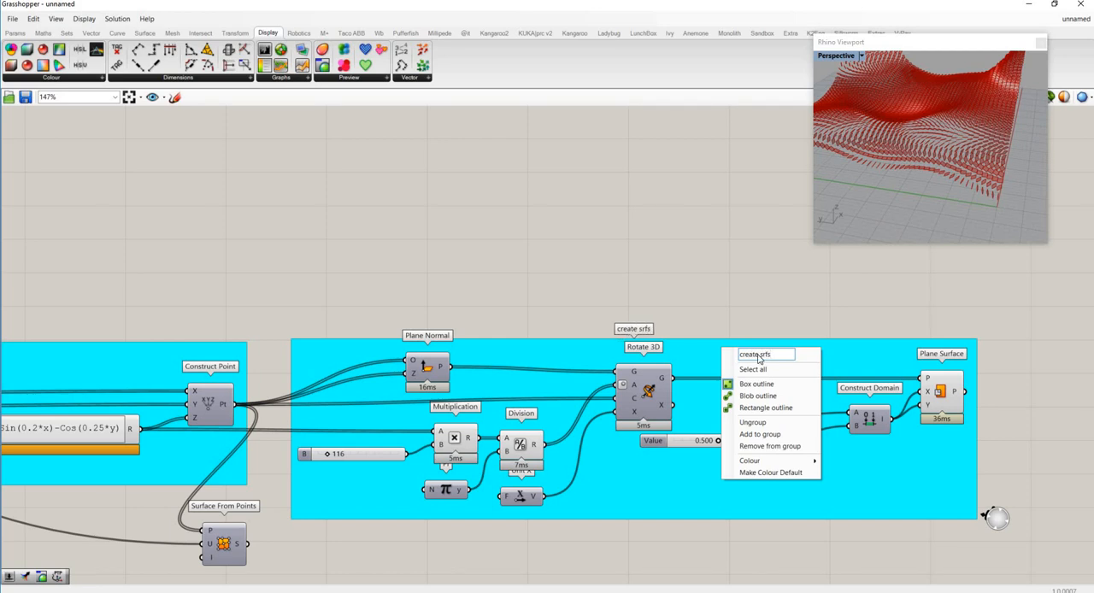
{"action": "key", "text": "Return"}
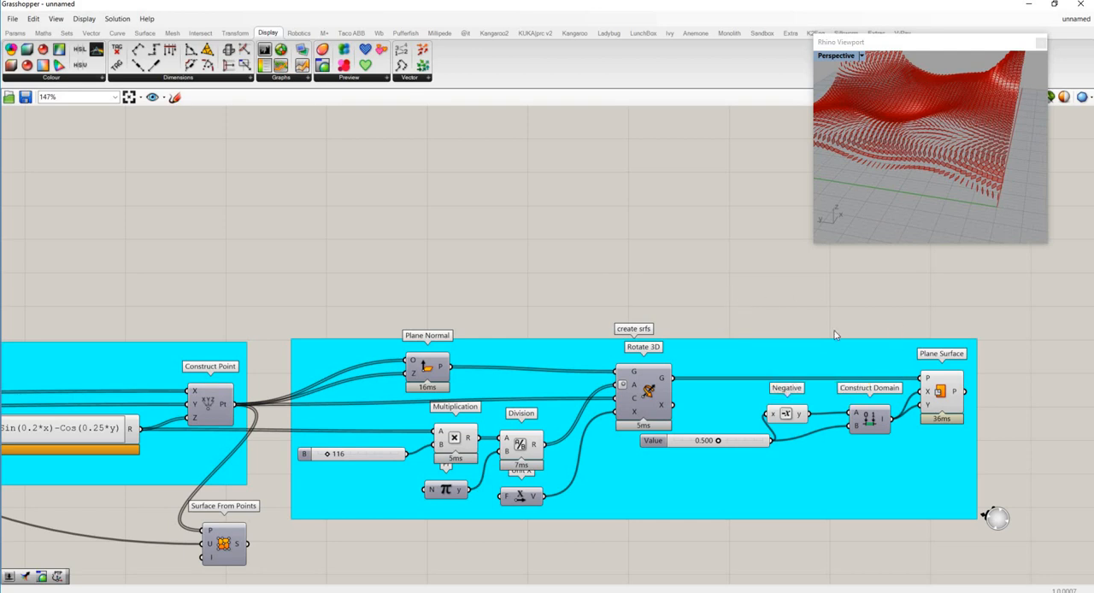
- Inspect the whole surface array, then move the floating Rhino viewport away from the empty canvas beyond the create srfs group
{"action": "scroll", "coordinate": [743, 322], "scroll_direction": "down", "scroll_amount": 3}
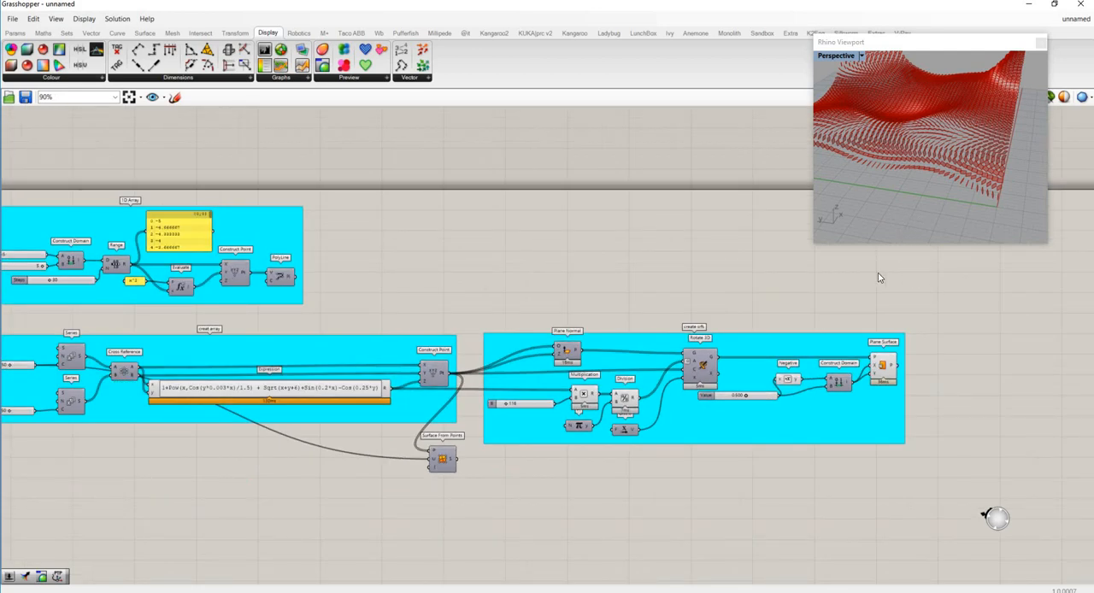
{"action": "right_click_drag", "start_coordinate": [933, 218], "coordinate": [815, 200]}
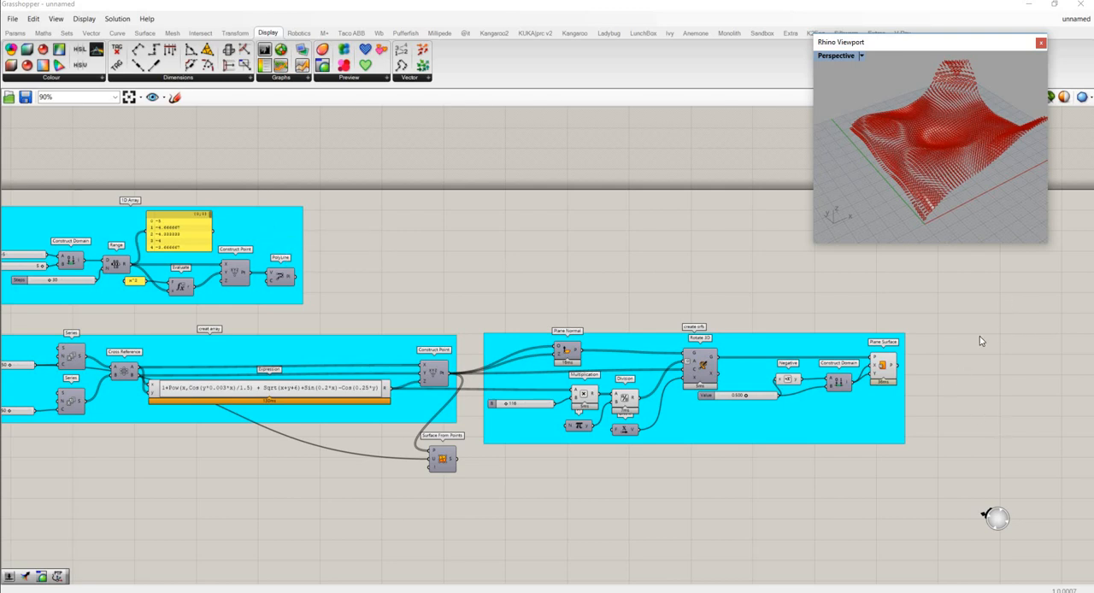
{"action": "scroll", "coordinate": [852, 341], "scroll_direction": "down", "scroll_amount": 3}
{"action": "scroll", "coordinate": [784, 340], "scroll_direction": "up", "scroll_amount": 6}
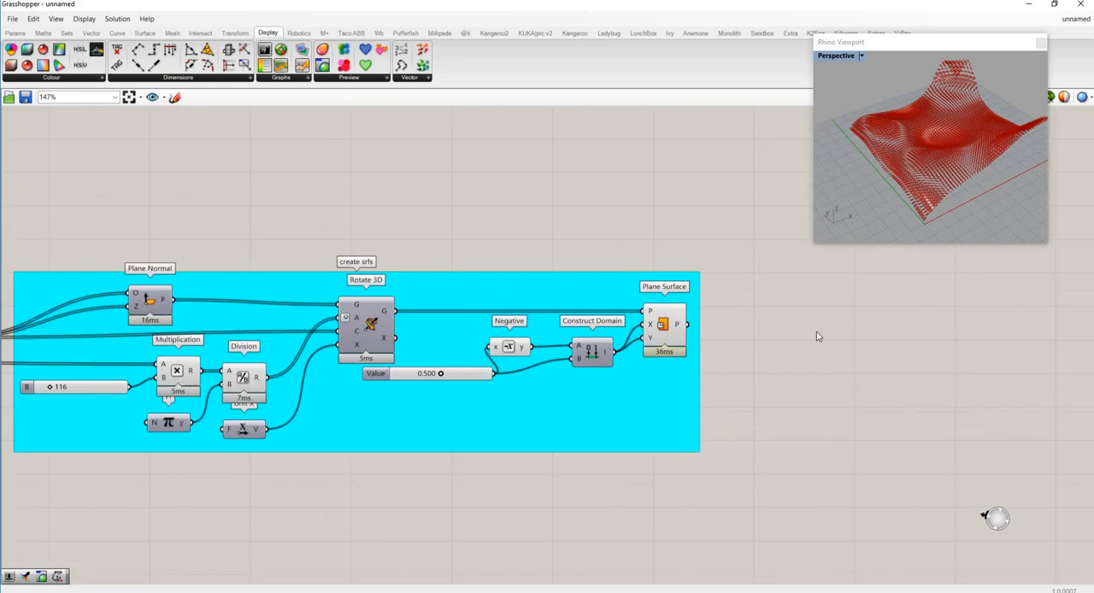
{"action": "double_click", "coordinate": [897, 331]}
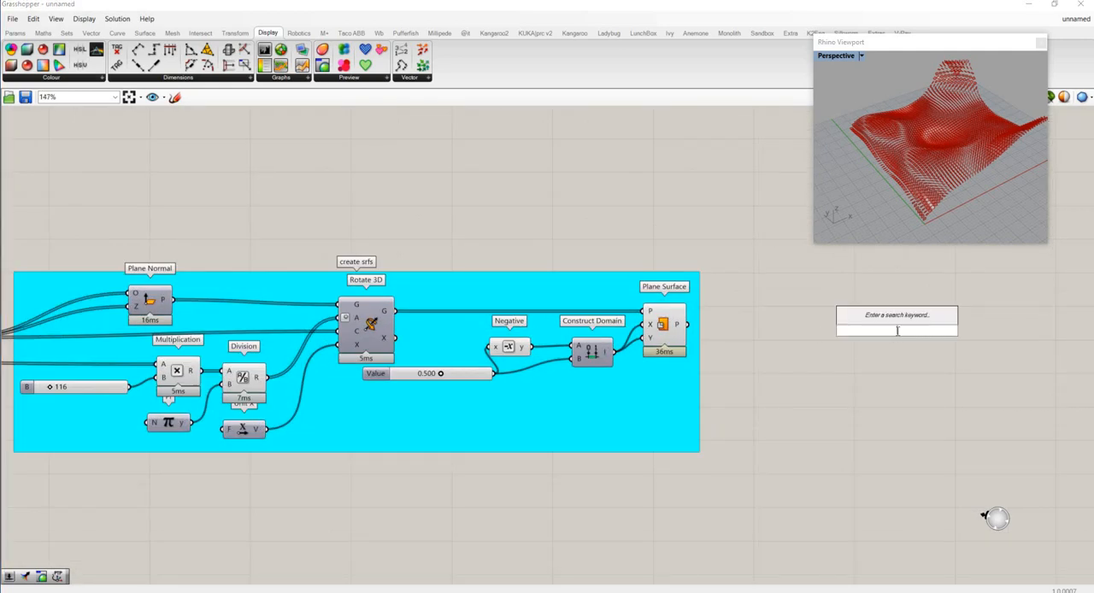
{"action": "type", "text": "custom"}
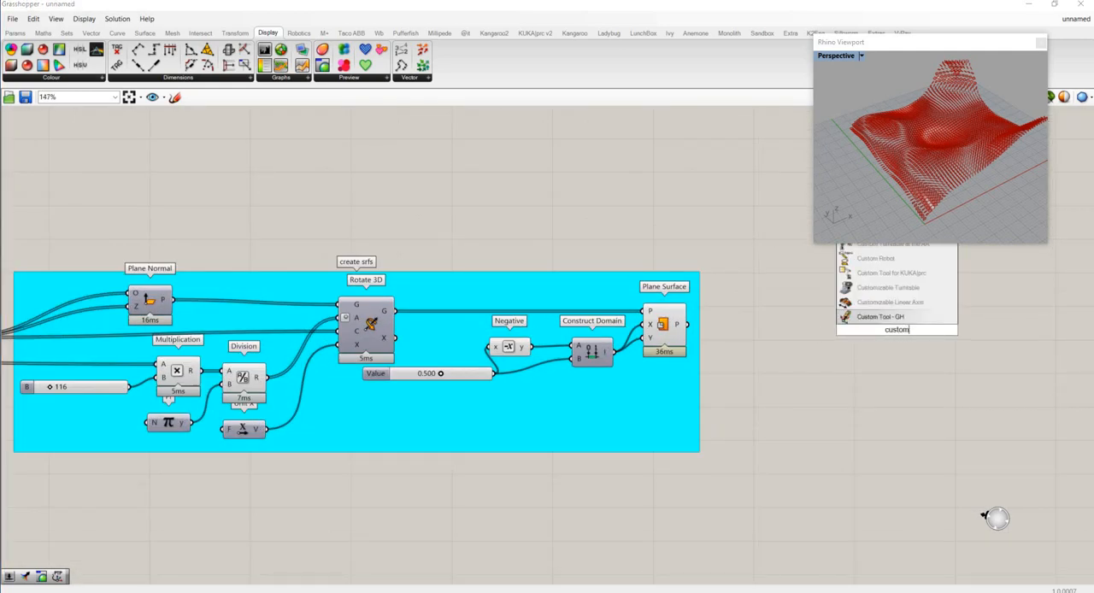
{"action": "left_click_drag", "start_coordinate": [928, 43], "coordinate": [552, 26]}
- Add a Custom Preview component beyond the create srfs group and connect Plane Surface's P output to its G input
{"action": "double_click", "coordinate": [888, 425]}
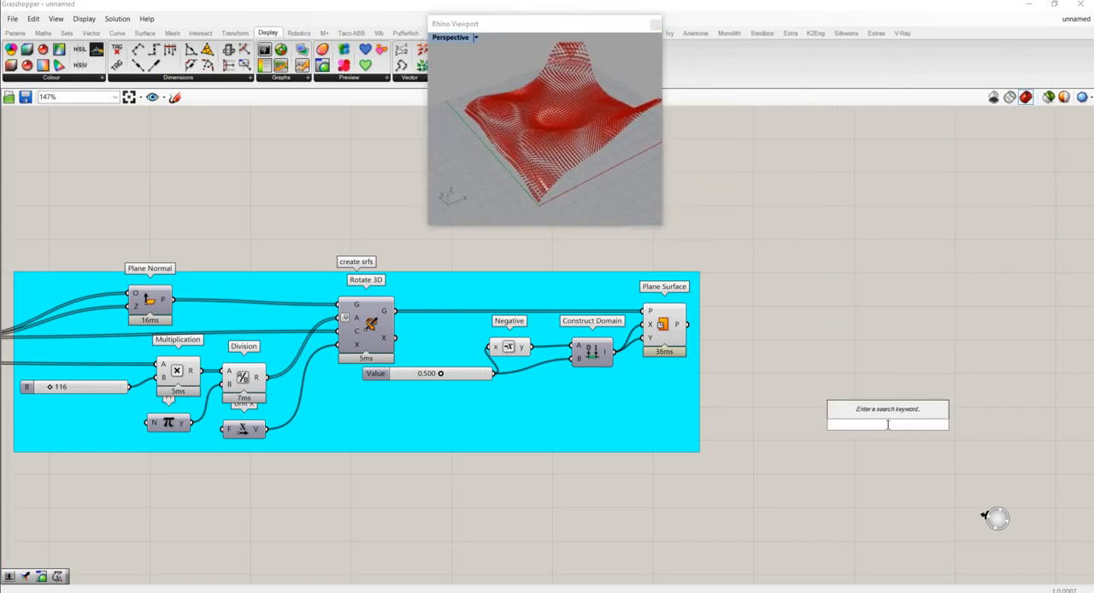
{"action": "type", "text": "custom"}
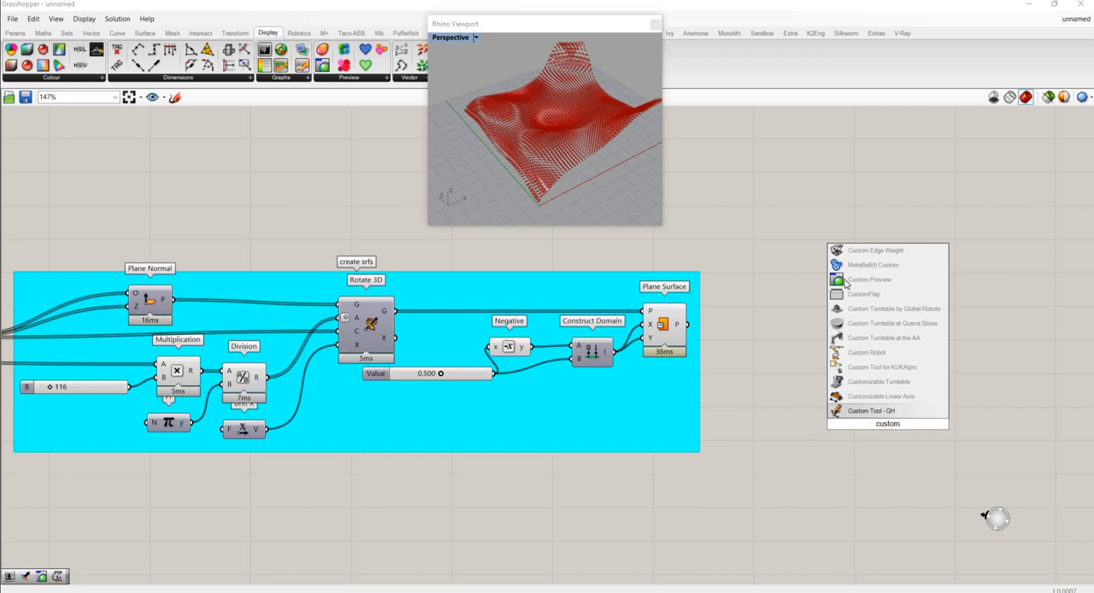
{"action": "left_click", "coordinate": [885, 279]}
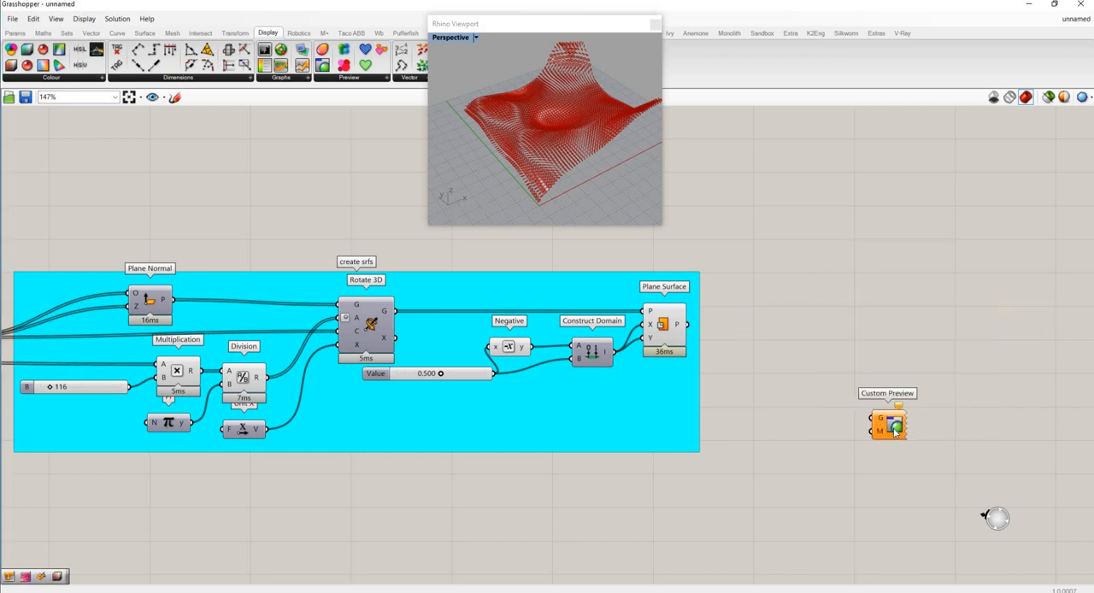
{"action": "left_click_drag", "start_coordinate": [889, 425], "coordinate": [898, 335]}
{"action": "left_click_drag", "start_coordinate": [687, 325], "coordinate": [888, 328]}
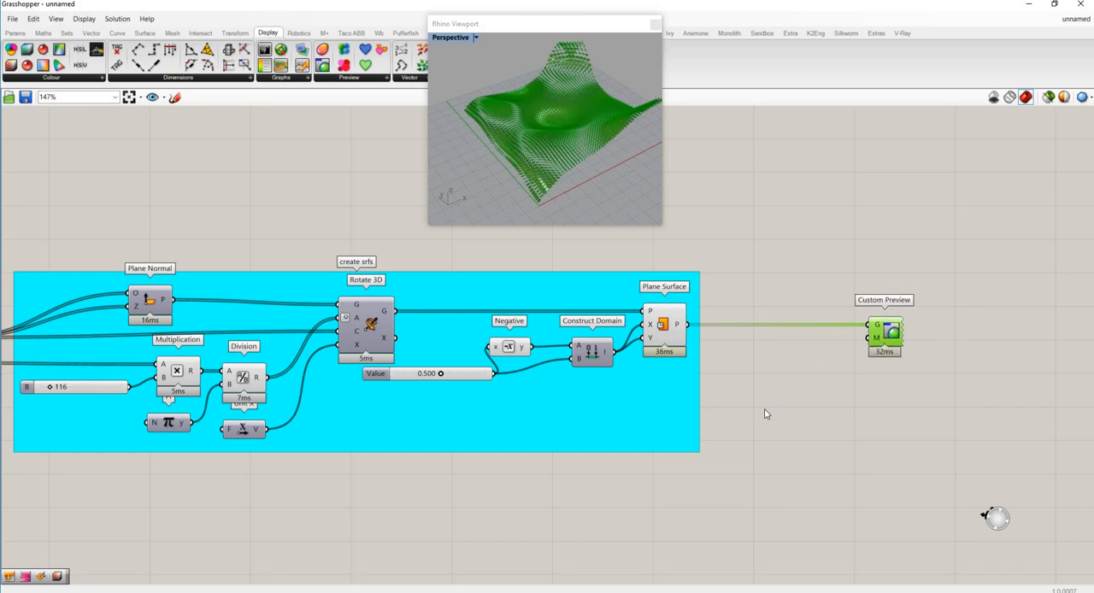
- Turn off the preview of Plane Surface and move Custom Preview lower on the canvas
{"action": "left_click", "coordinate": [672, 334]}
{"action": "right_click", "coordinate": [670, 327]}
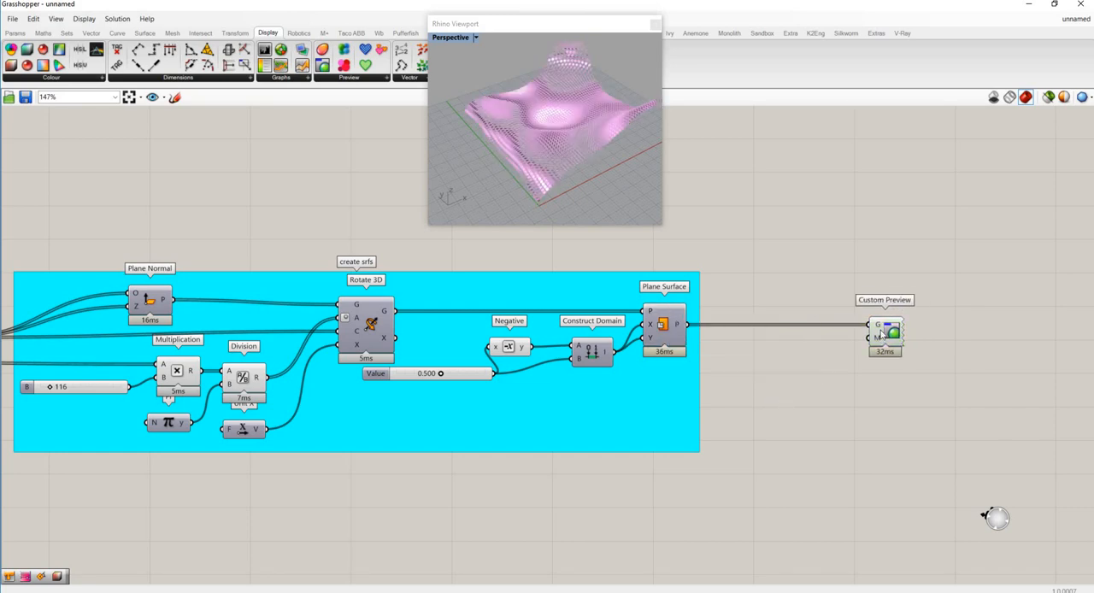
{"action": "left_click_drag", "start_coordinate": [884, 335], "coordinate": [913, 466]}
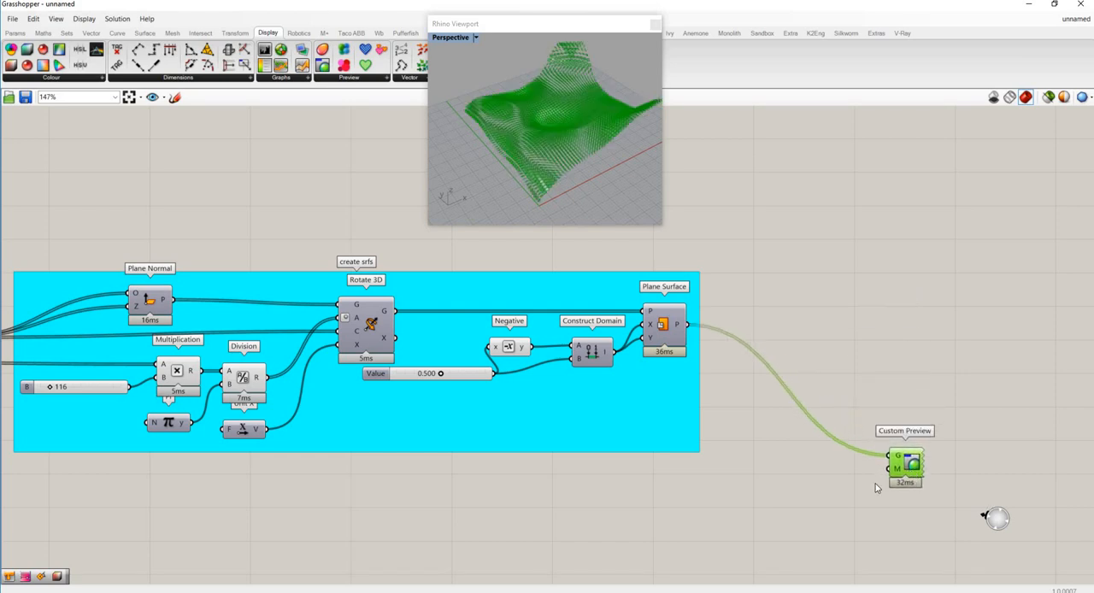
{"action": "left_click", "coordinate": [751, 492]}
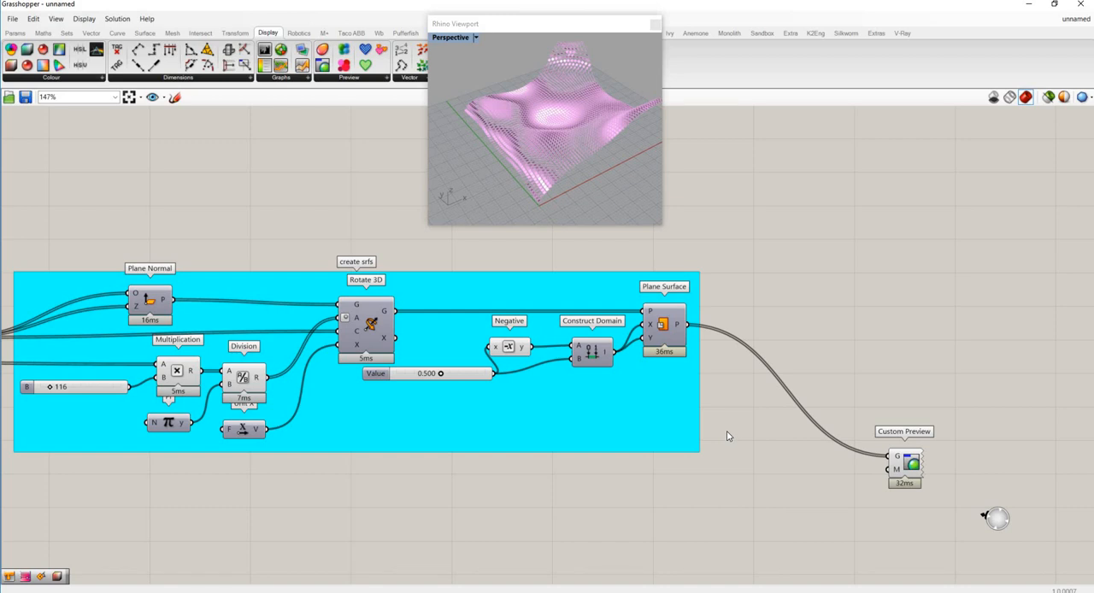
- Add a Number parameter, connect the Expression's R output to it, and place it below the create srfs group near Custom Preview
{"action": "scroll", "coordinate": [786, 429], "scroll_direction": "down", "scroll_amount": 1}
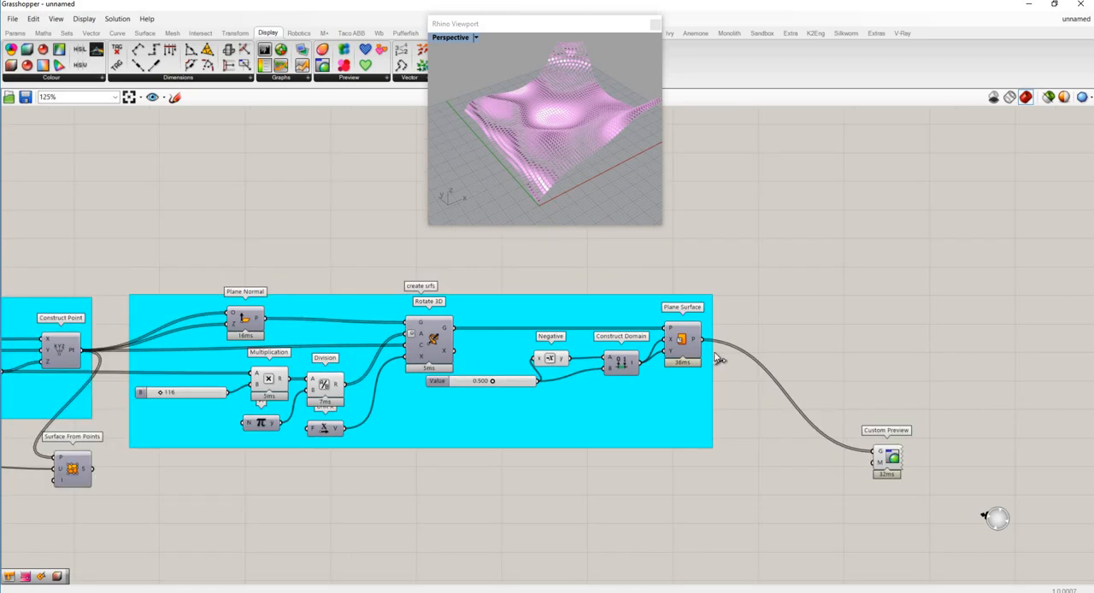
{"action": "scroll", "coordinate": [786, 429], "scroll_direction": "down", "scroll_amount": 1}
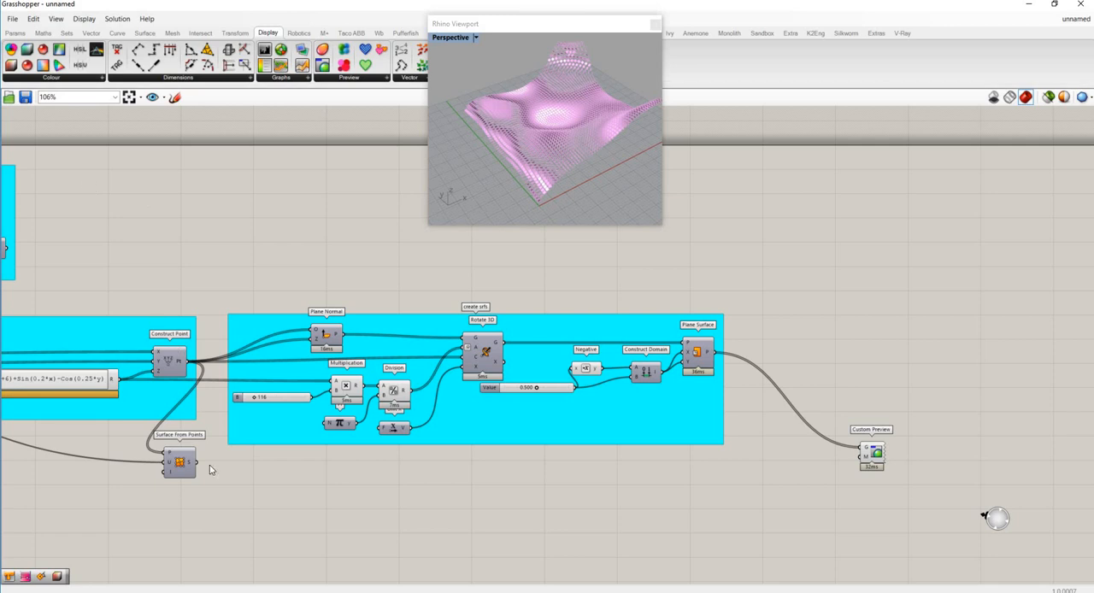
{"action": "left_click", "coordinate": [14, 33]}
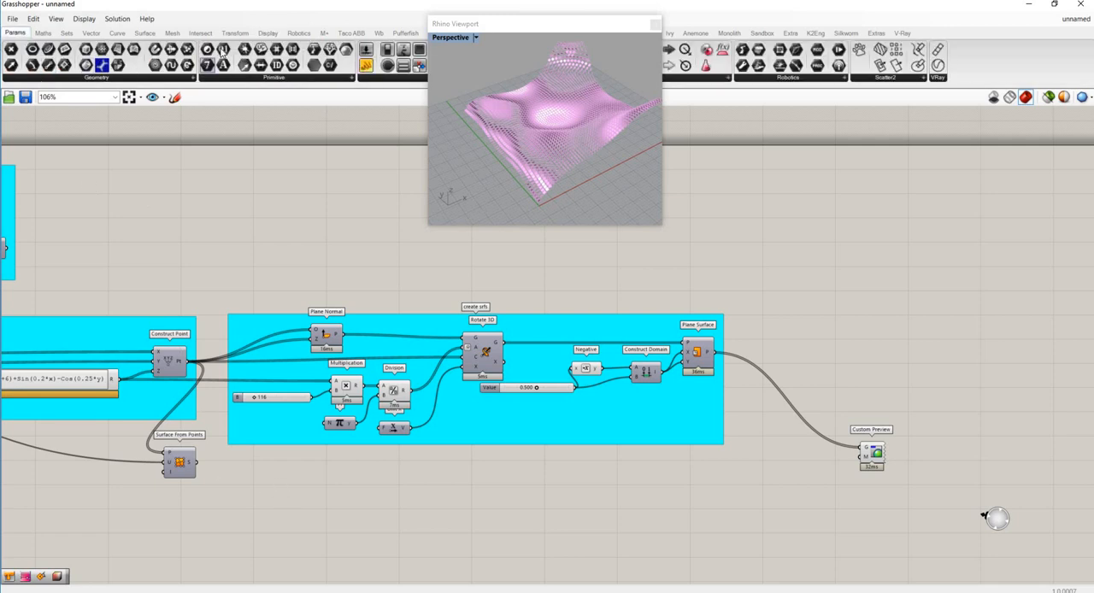
{"action": "left_click", "coordinate": [223, 51]}
{"action": "left_click", "coordinate": [307, 504]}
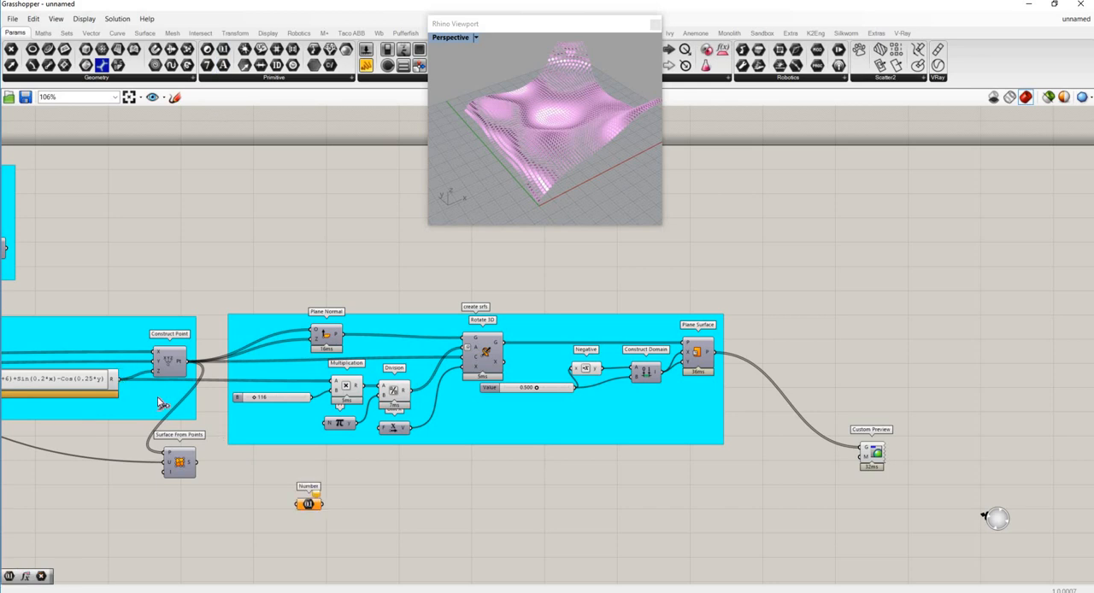
{"action": "left_click_drag", "start_coordinate": [304, 498], "coordinate": [792, 499]}
{"action": "scroll", "coordinate": [846, 517], "scroll_direction": "up", "scroll_amount": 3}
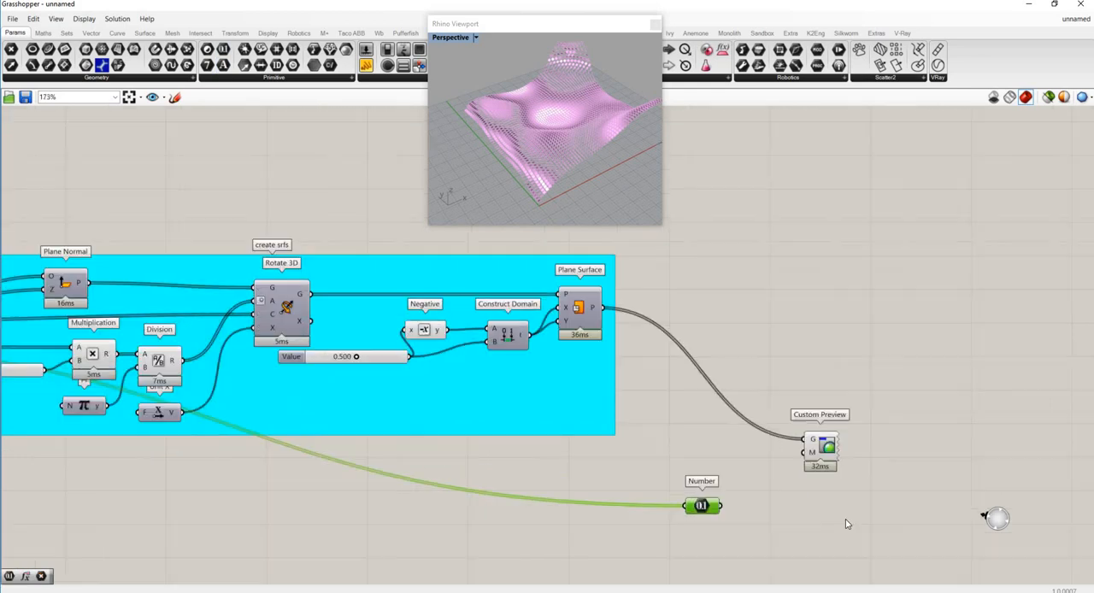
- Move Custom Preview up and farther out, leaving free canvas between it and the Number parameter
{"action": "scroll", "coordinate": [672, 258], "scroll_direction": "down", "scroll_amount": 2}
{"action": "scroll", "coordinate": [720, 333], "scroll_direction": "up", "scroll_amount": 2}
{"action": "scroll", "coordinate": [728, 346], "scroll_direction": "down", "scroll_amount": 1}
{"action": "scroll", "coordinate": [759, 393], "scroll_direction": "up", "scroll_amount": 1}
{"action": "left_click_drag", "start_coordinate": [761, 387], "coordinate": [854, 312]}
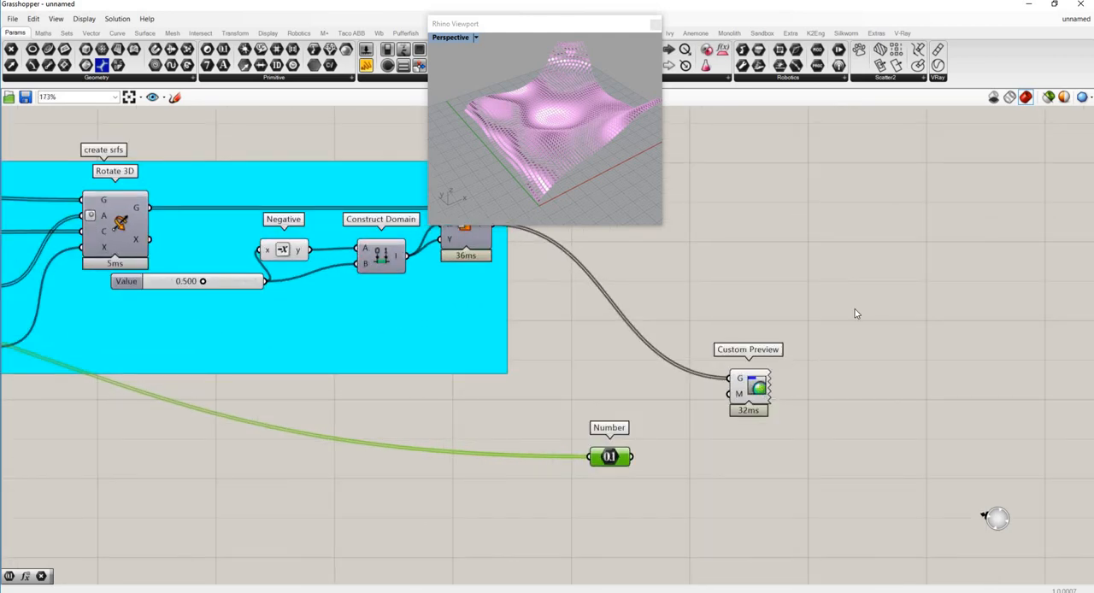
{"action": "left_click_drag", "start_coordinate": [846, 255], "coordinate": [842, 232]}
{"action": "left_click", "coordinate": [760, 436]}
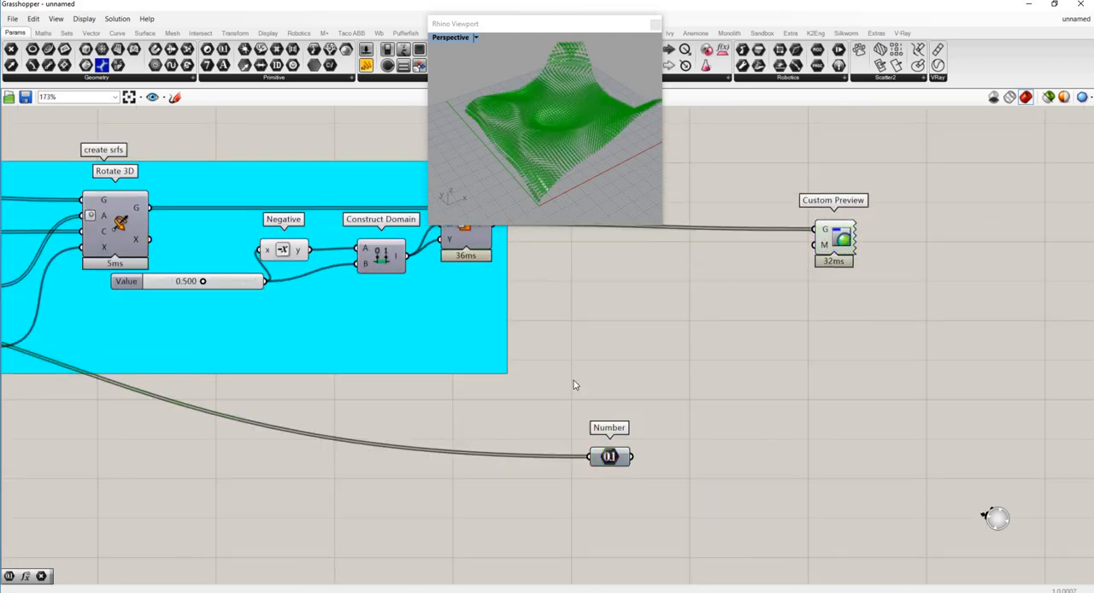
- Add a panel beyond the Number parameter and connect Number's output to it
{"action": "scroll", "coordinate": [679, 382], "scroll_direction": "down", "scroll_amount": 1}
{"action": "scroll", "coordinate": [650, 382], "scroll_direction": "up", "scroll_amount": 1}
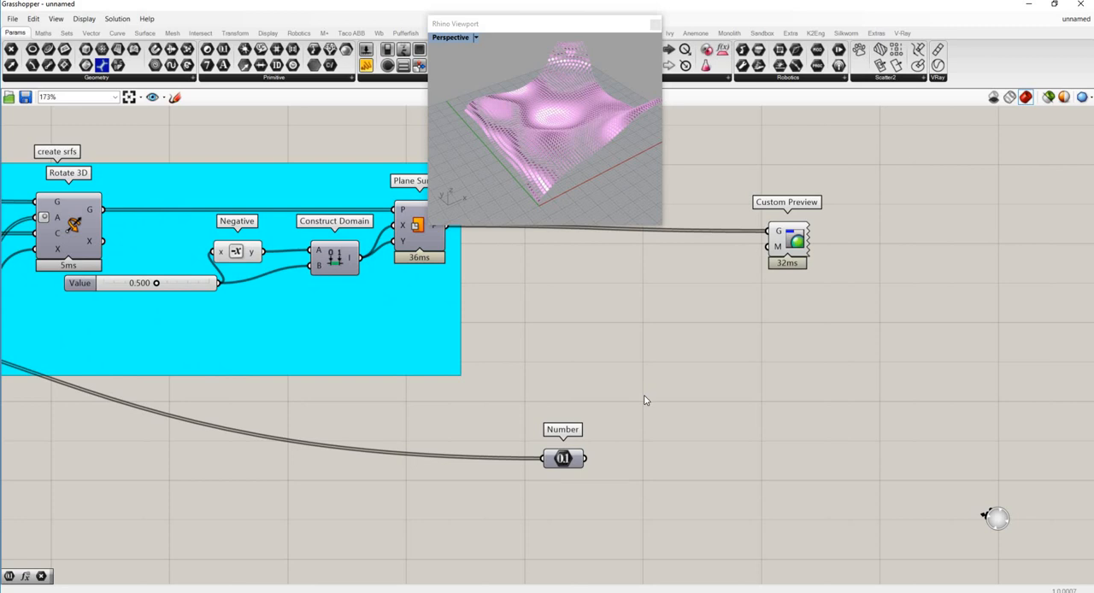
{"action": "left_click_drag", "start_coordinate": [587, 458], "coordinate": [701, 417]}
{"action": "left_click", "coordinate": [702, 436]}
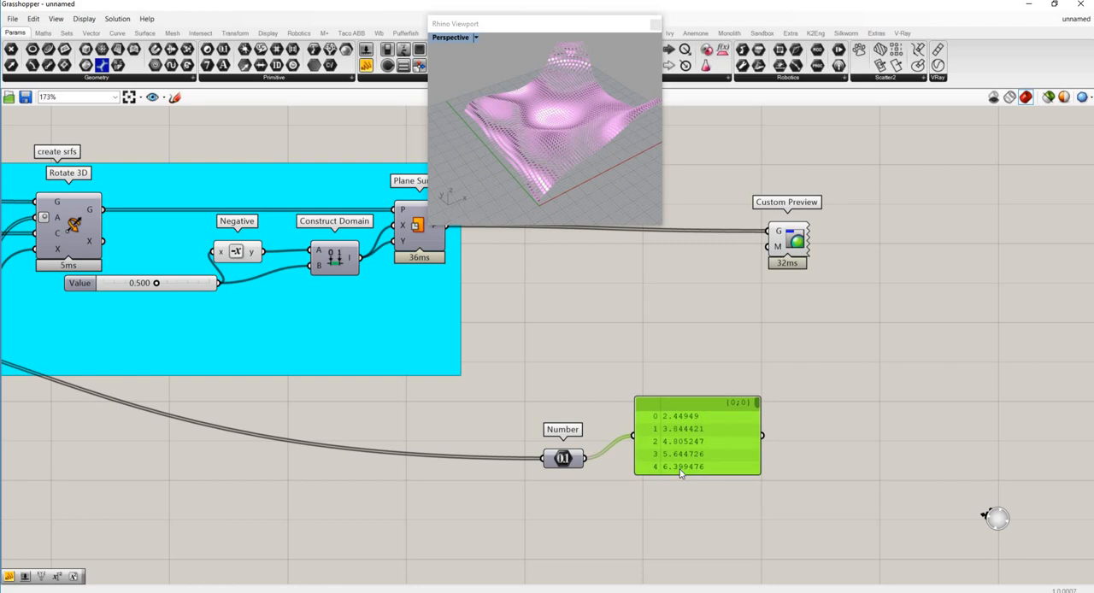
- Add a Bounds component, connect Number to its N input and its I output to the panel, and move the panel farther out
{"action": "double_click", "coordinate": [636, 512]}
{"action": "type", "text": "bound"}
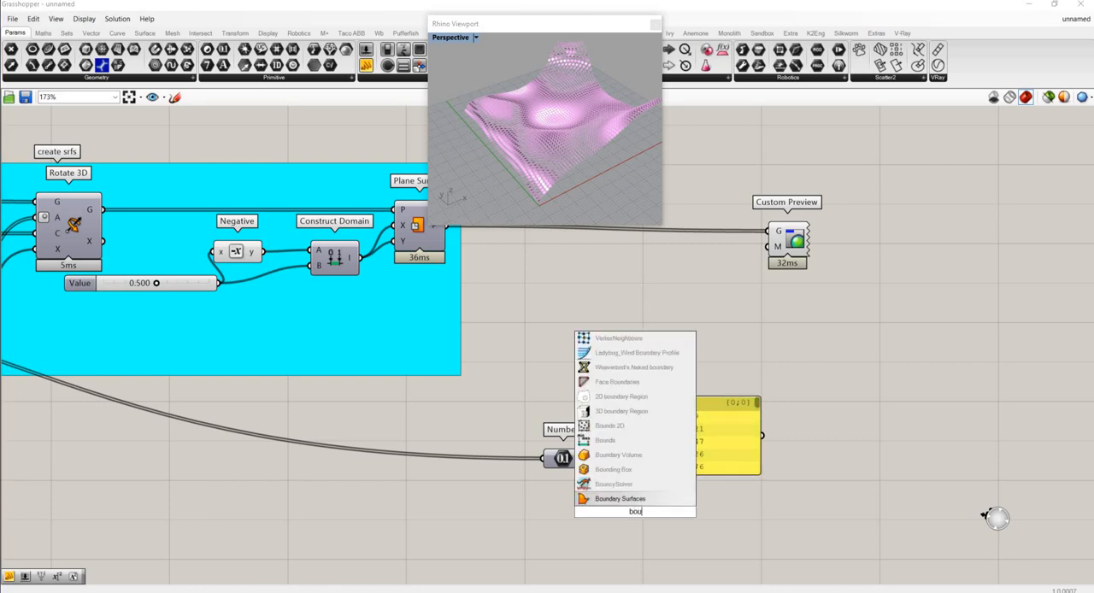
{"action": "left_click", "coordinate": [603, 454]}
{"action": "left_click_drag", "start_coordinate": [585, 459], "coordinate": [861, 429]}
{"action": "left_click", "coordinate": [677, 322]}
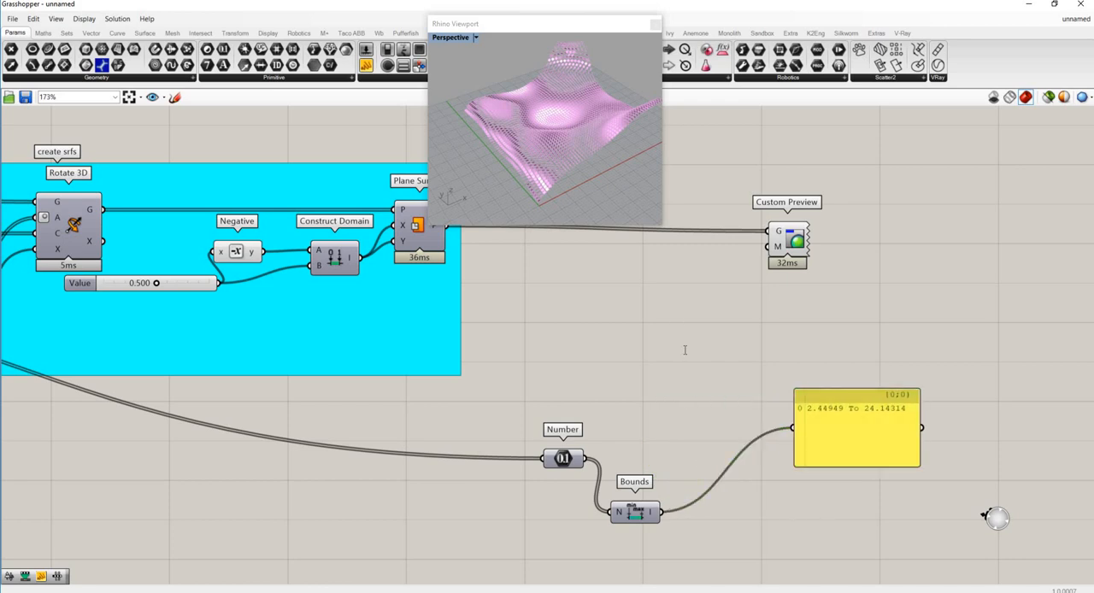
- Add a Colour HSL component, connecting Number to its H input and its C output to Custom Preview's M input
{"action": "double_click", "coordinate": [685, 350]}
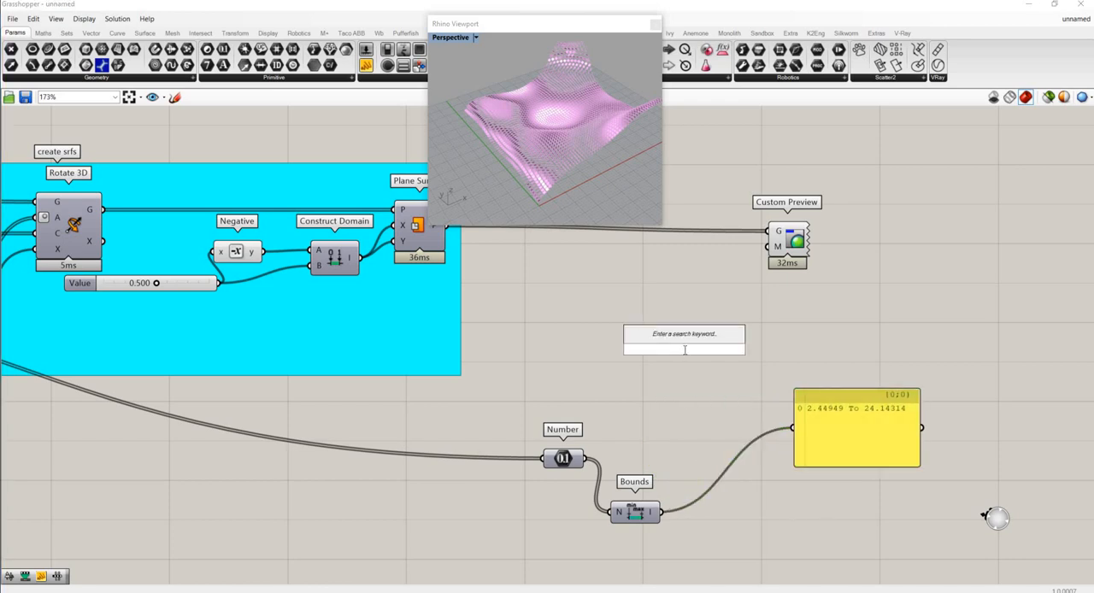
{"action": "type", "text": "hsl"}
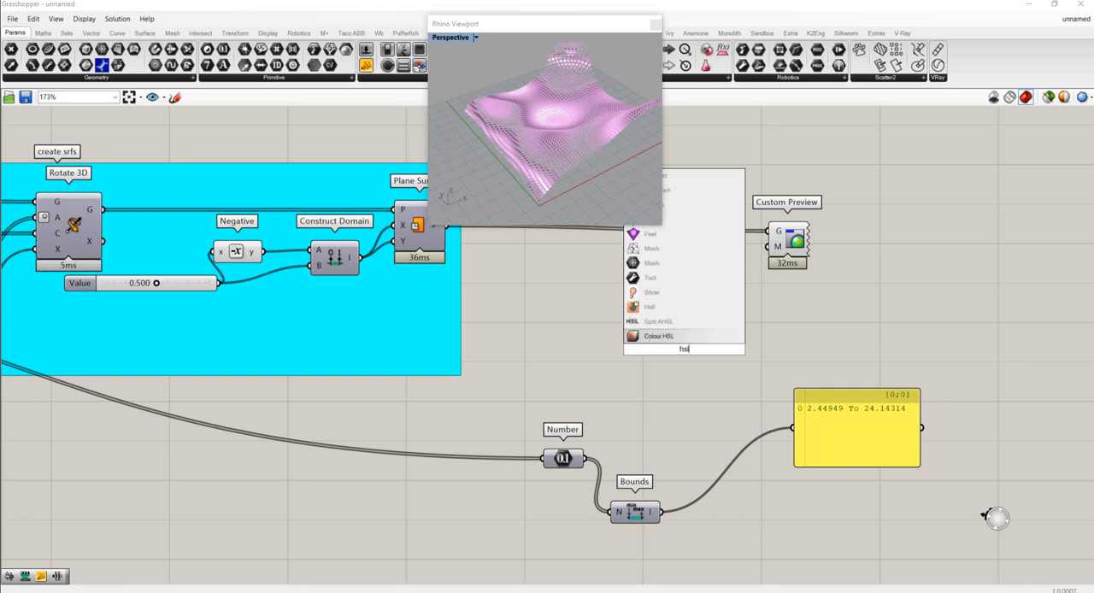
{"action": "left_click", "coordinate": [676, 342]}
{"action": "left_click_drag", "start_coordinate": [688, 351], "coordinate": [725, 387]}
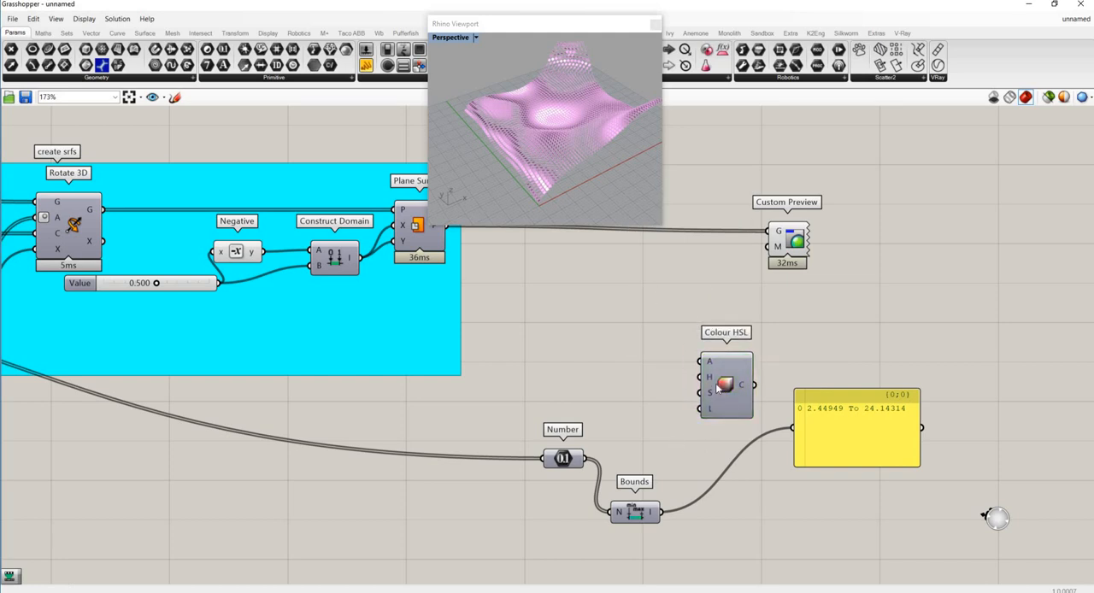
{"action": "mouse_move", "coordinate": [710, 382]}
{"action": "left_click_drag", "start_coordinate": [584, 459], "coordinate": [769, 247]}
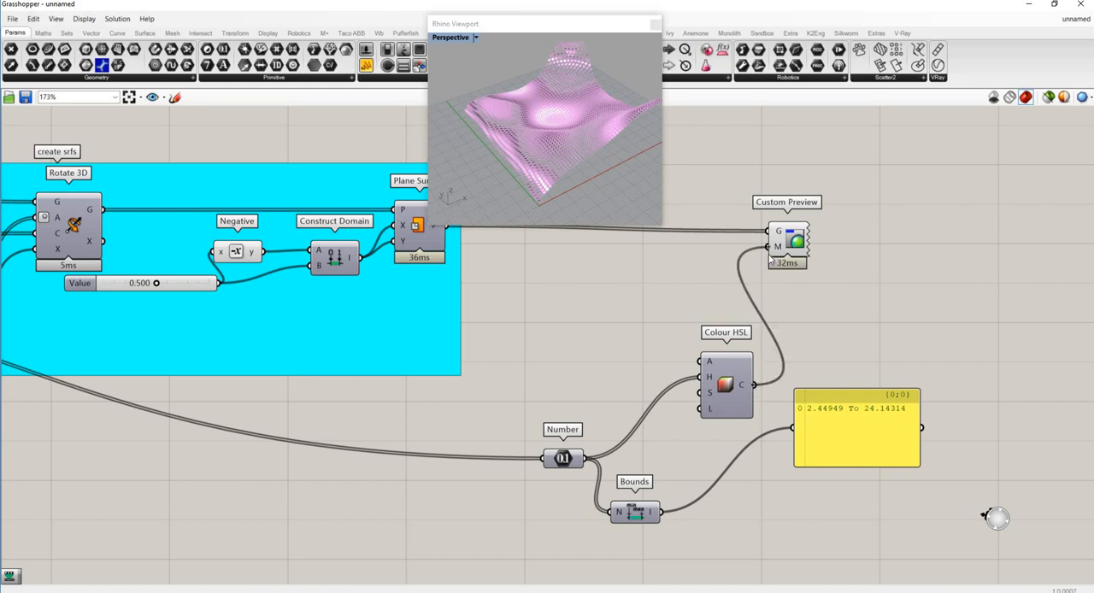
{"action": "scroll", "coordinate": [550, 125], "scroll_direction": "up", "scroll_amount": 5}
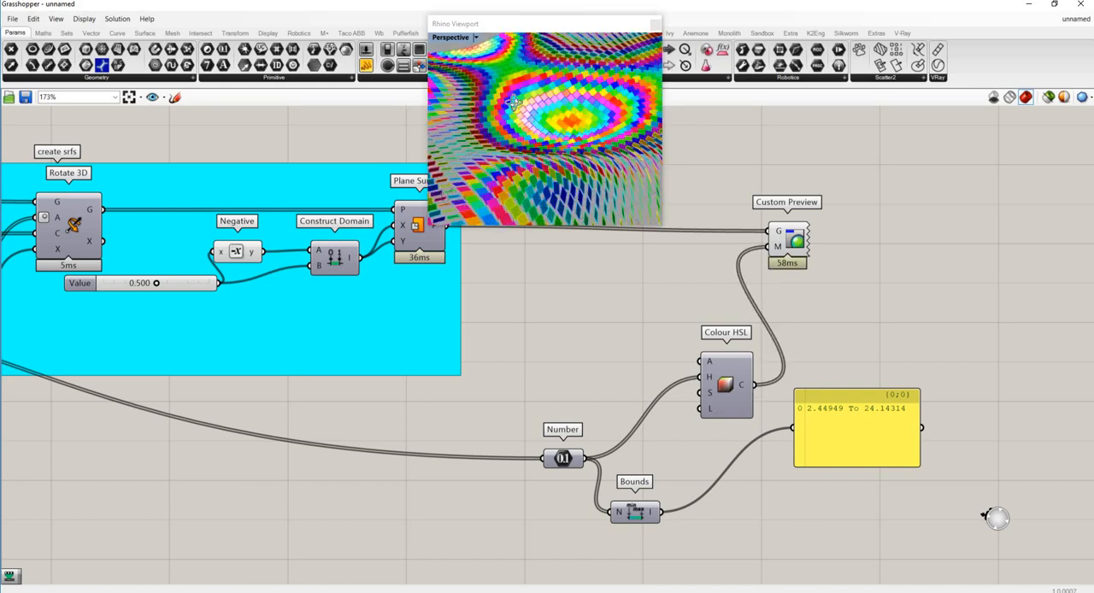
{"action": "right_click_drag", "start_coordinate": [534, 95], "coordinate": [557, 161]}
{"action": "scroll", "coordinate": [558, 163], "scroll_direction": "down", "scroll_amount": 4}
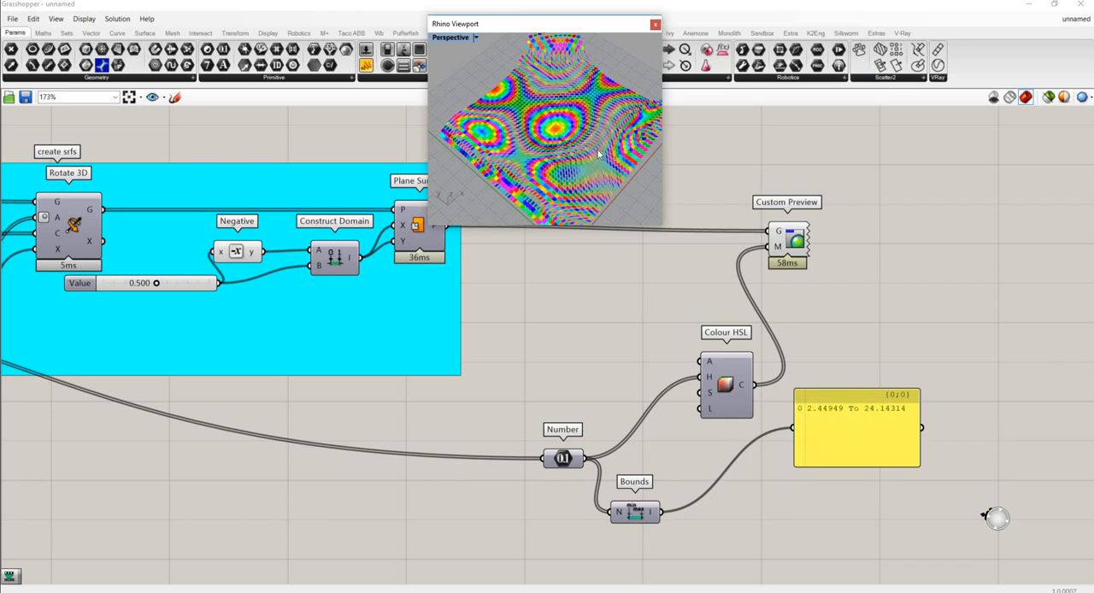
{"action": "left_click", "coordinate": [708, 446]}
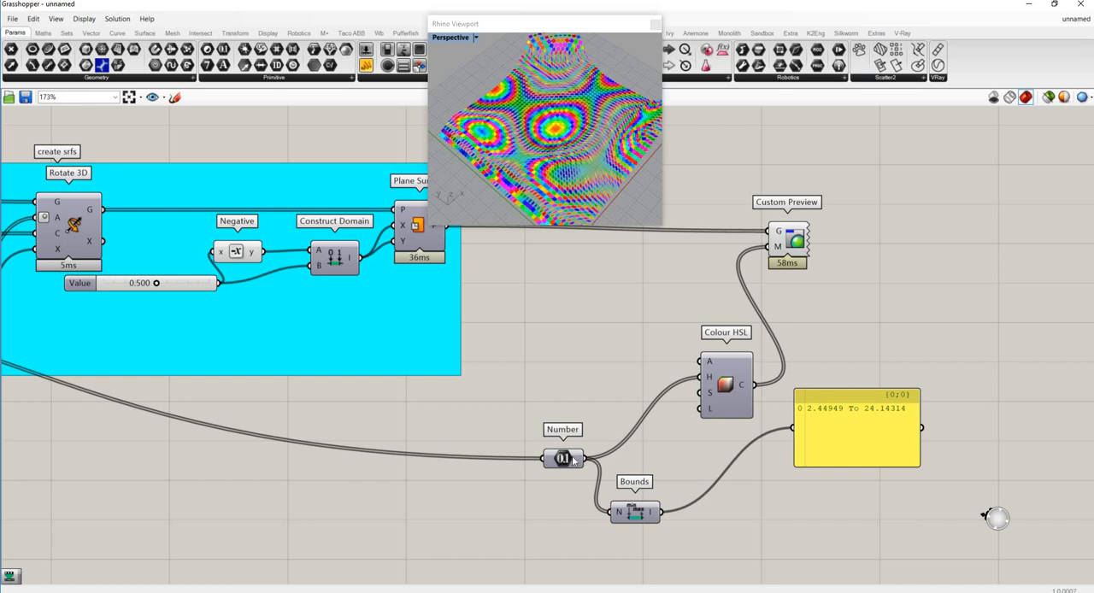
- Move Number away from Colour HSL, add a Division component between them, and connect Number to Division's A input
{"action": "left_click_drag", "start_coordinate": [563, 458], "coordinate": [487, 437]}
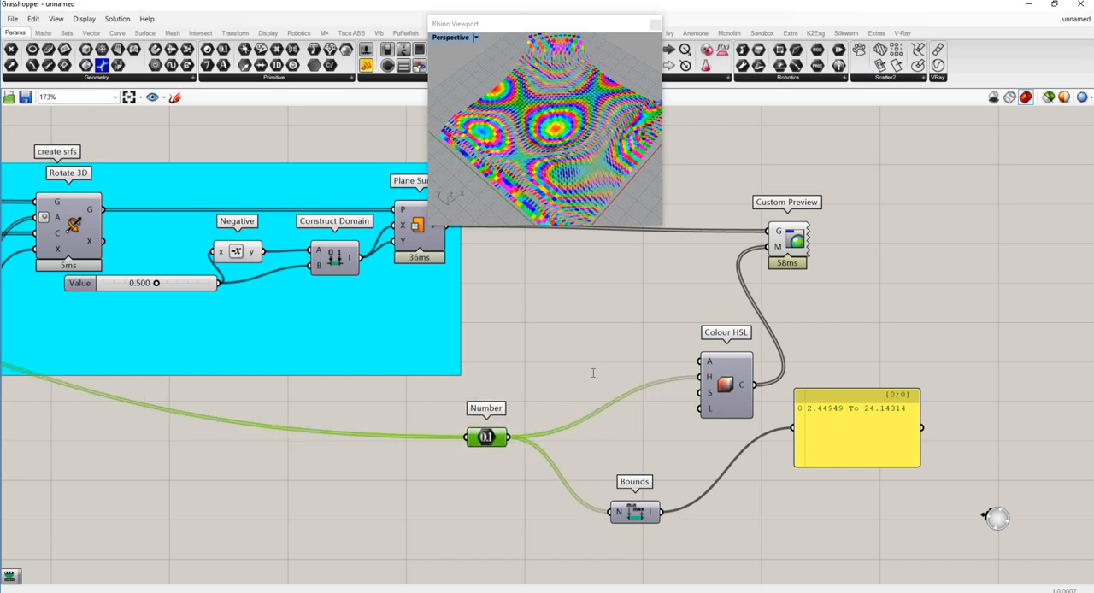
{"action": "double_click", "coordinate": [593, 373]}
{"action": "type", "text": "div"}
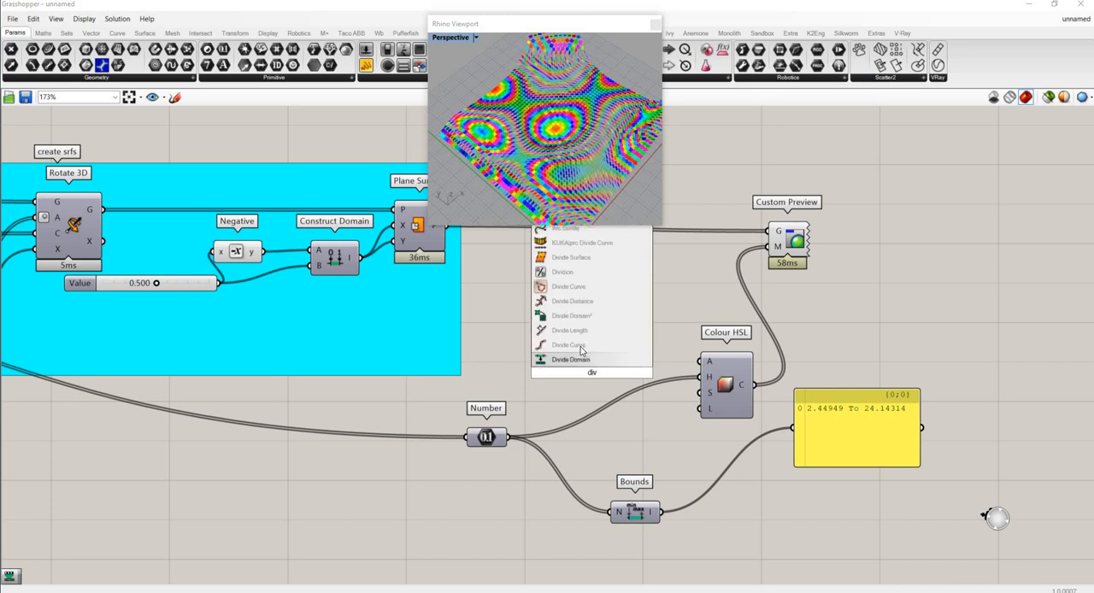
{"action": "left_click", "coordinate": [566, 272]}
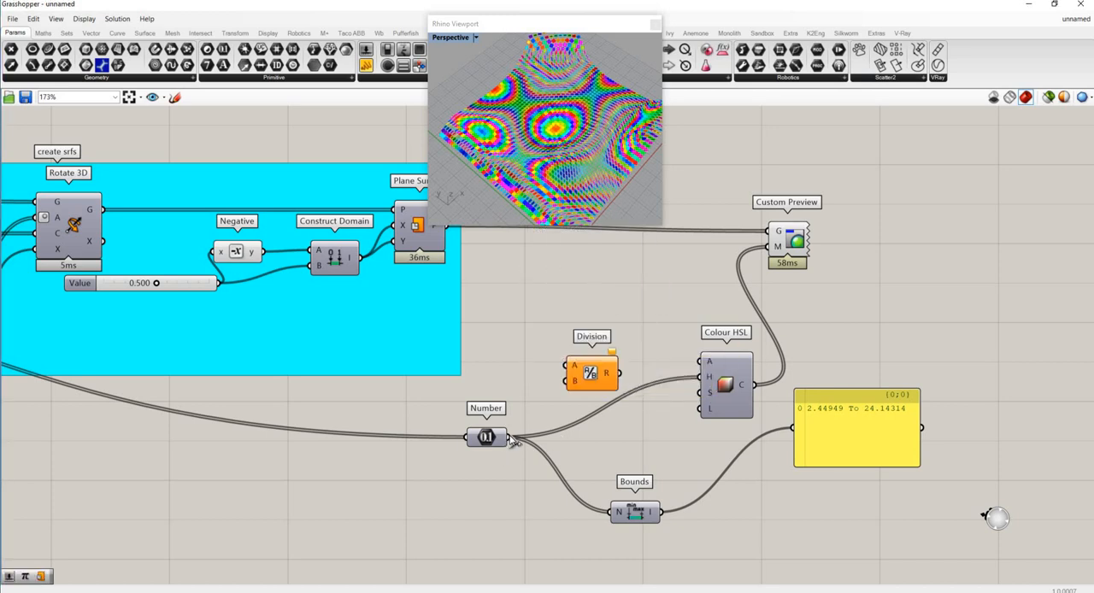
{"action": "left_click_drag", "start_coordinate": [508, 437], "coordinate": [565, 366]}
- Add a number slider set to 20 for Division's B input and connect Division's R output to Colour HSL's H input
{"action": "double_click", "coordinate": [512, 387]}
{"action": "type", "text": "20"}
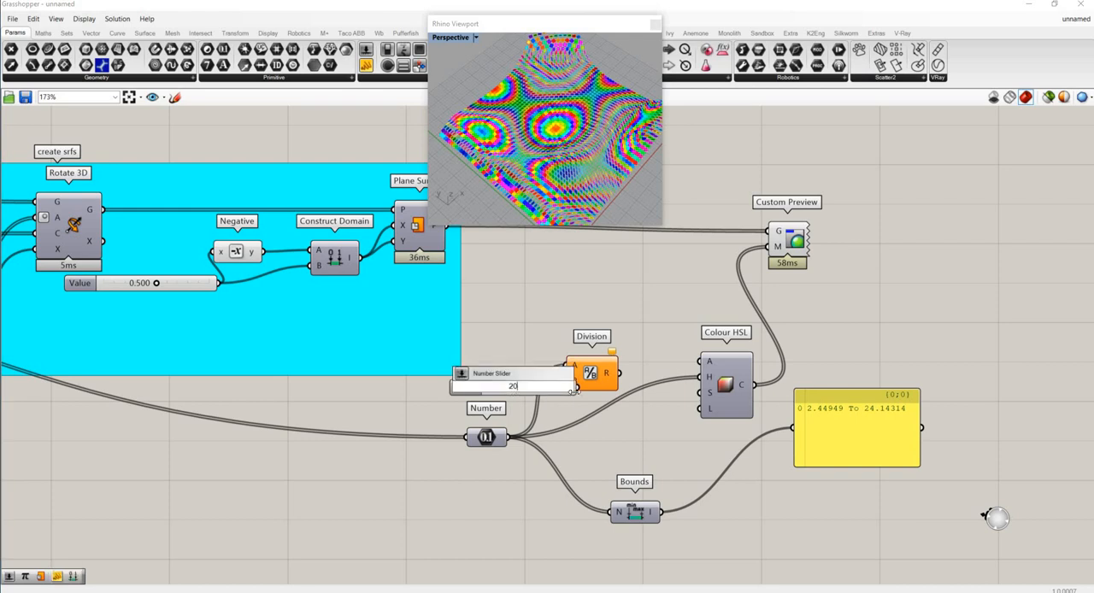
{"action": "key", "text": "Return"}
{"action": "mouse_move", "coordinate": [556, 388]}
{"action": "left_mouse_down"}
{"action": "mouse_move", "coordinate": [508, 400]}
{"action": "mouse_move", "coordinate": [565, 382]}
{"action": "left_mouse_up"}
{"action": "left_click_drag", "start_coordinate": [628, 379], "coordinate": [620, 373]}
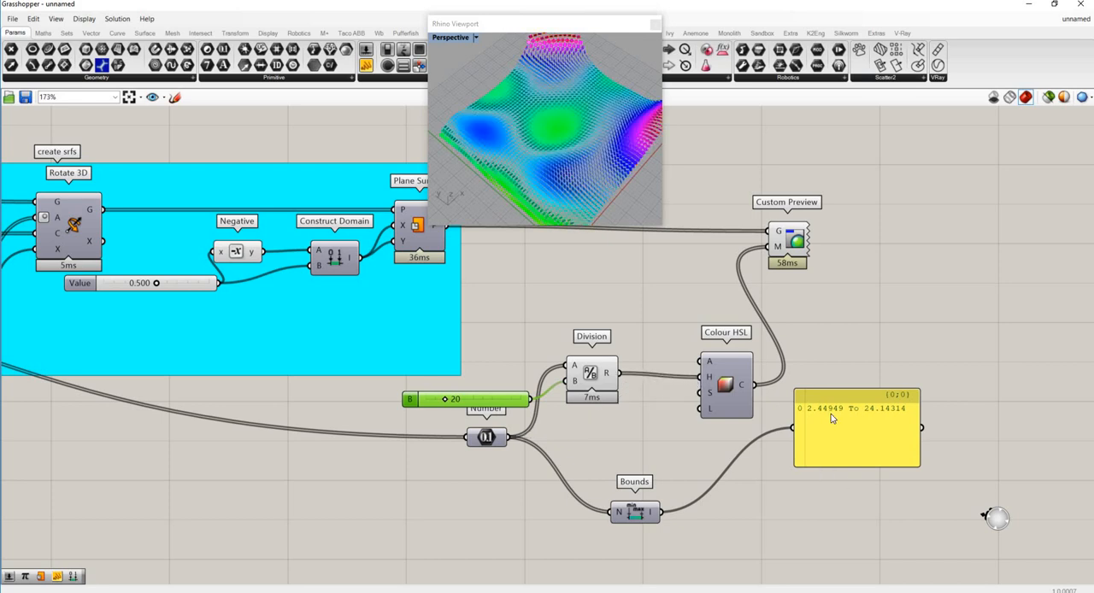
- Connect Division's R output to Bounds' N input, set the divisor slider to 19, and move Division down beside Number
{"action": "left_click_drag", "start_coordinate": [621, 373], "coordinate": [619, 512]}
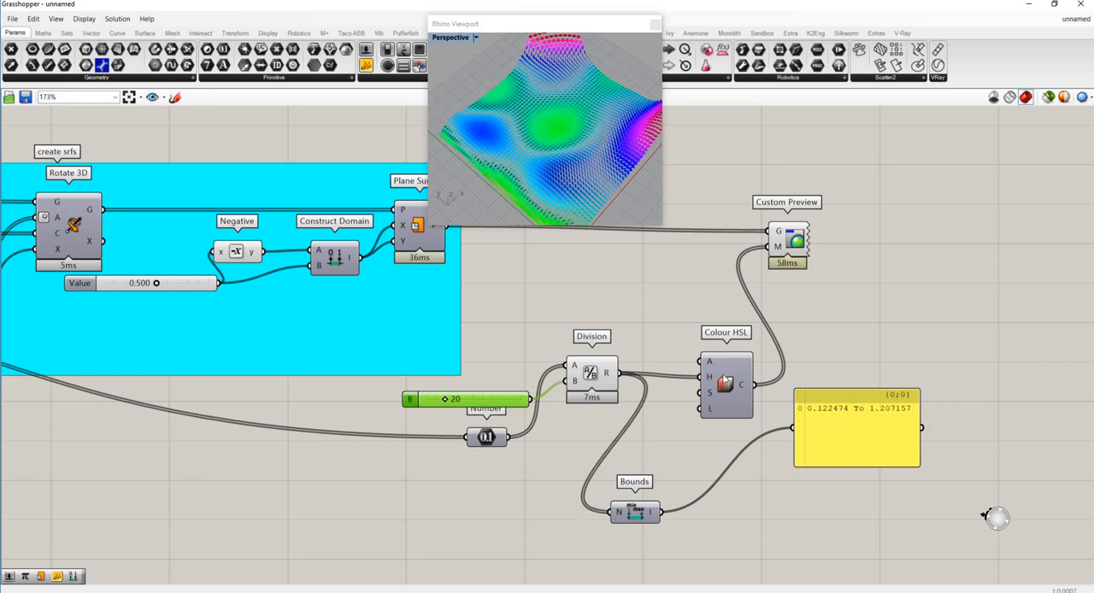
{"action": "left_click_drag", "start_coordinate": [450, 401], "coordinate": [443, 403]}
{"action": "left_click_drag", "start_coordinate": [595, 371], "coordinate": [594, 450]}
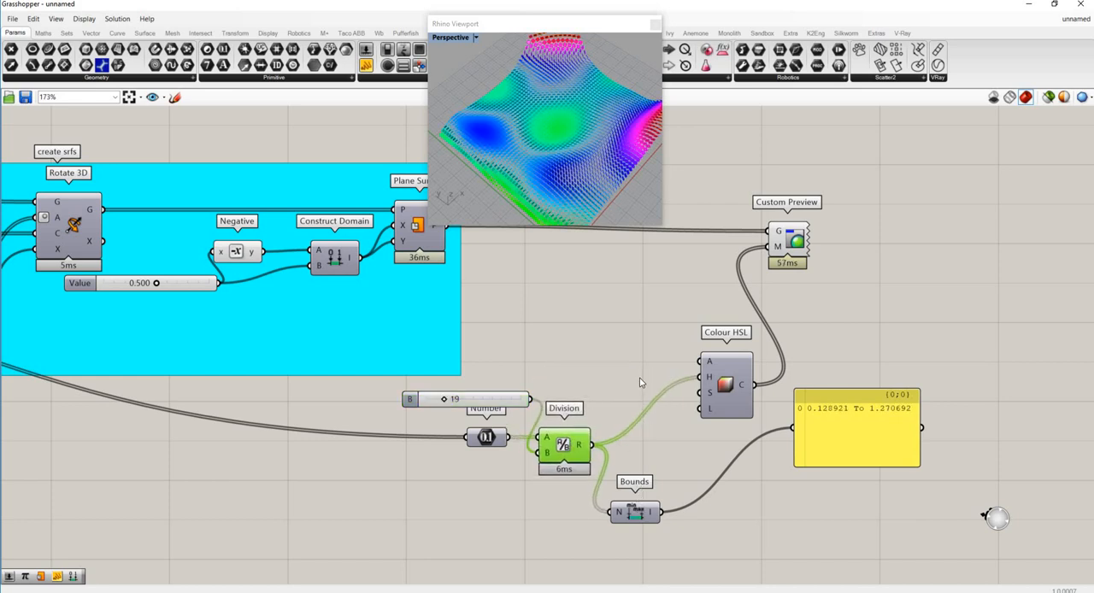
- Add a Remap Numbers component on the free canvas above Division
{"action": "double_click", "coordinate": [598, 349]}
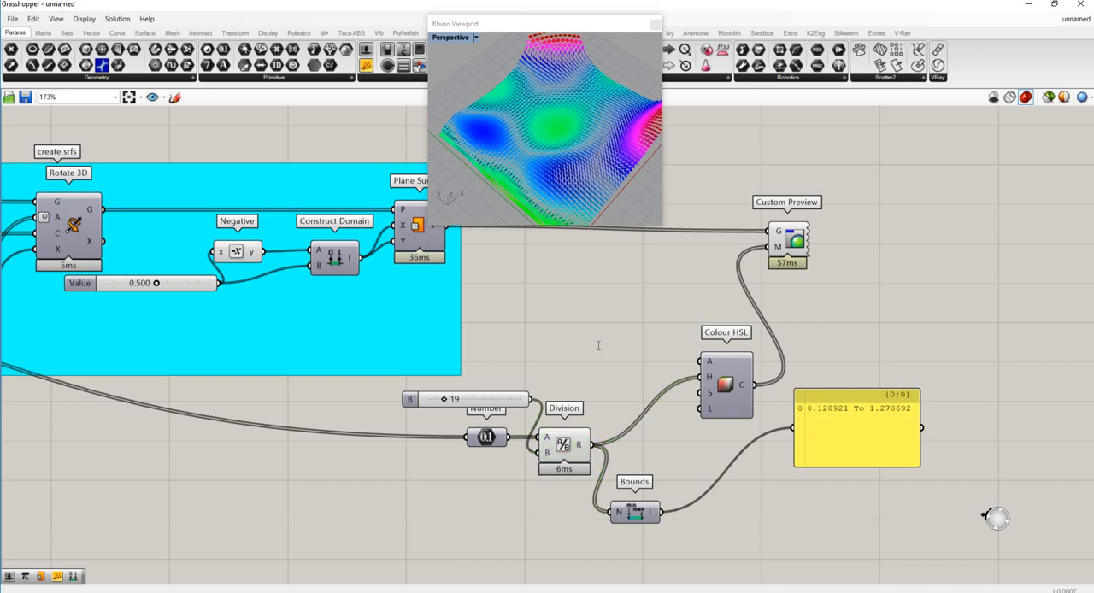
{"action": "type", "text": "remap"}
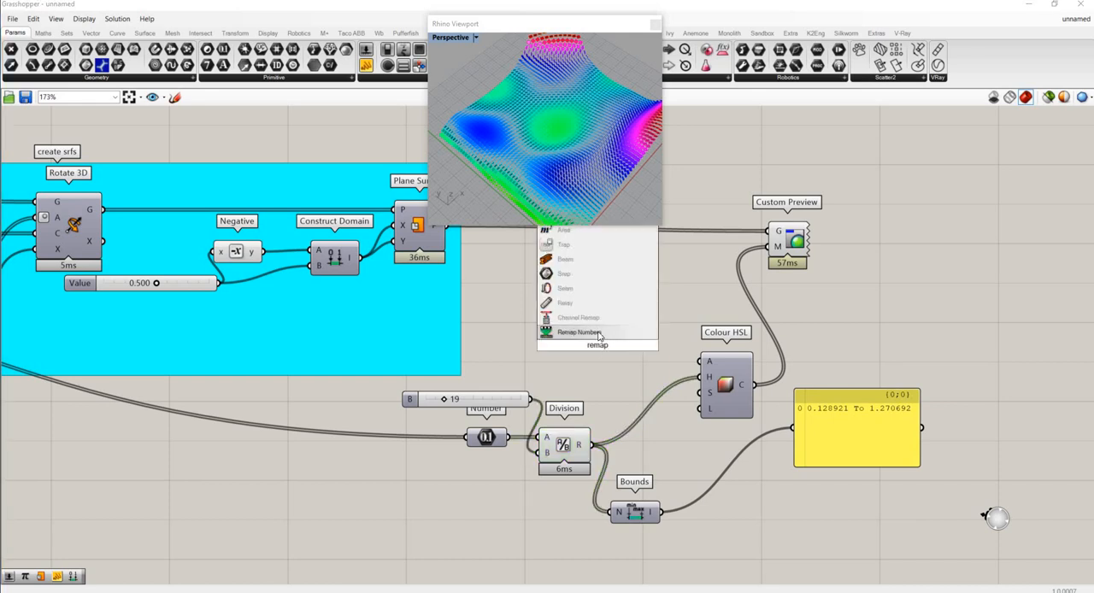
{"action": "key", "text": "Return"}
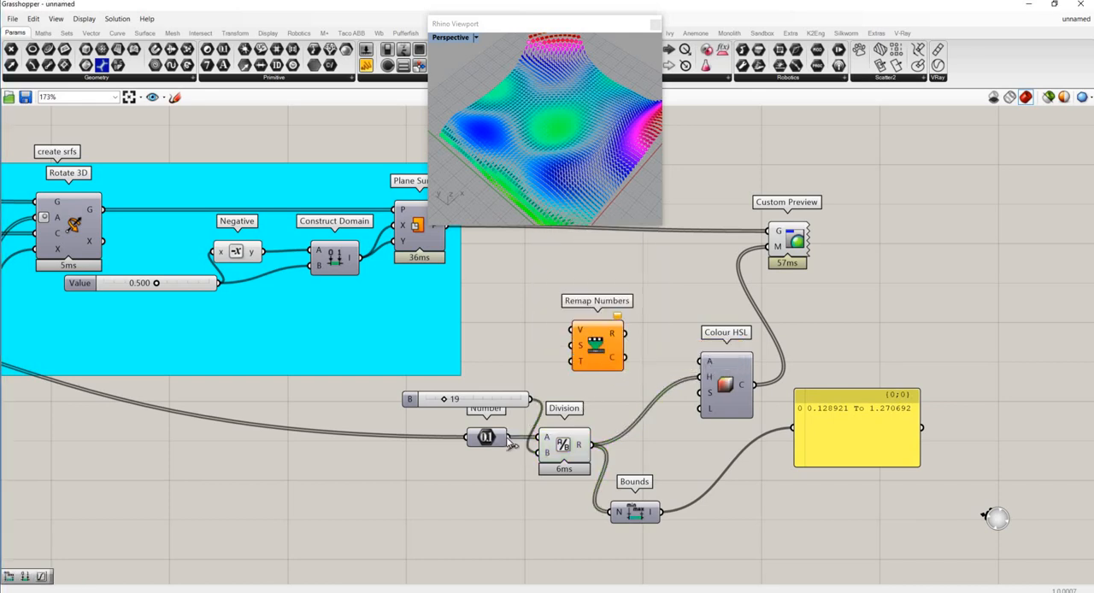
- Reconnect Number's output to Bounds' N input and spread out Number, Division and Bounds below Remap Numbers
{"action": "left_click_drag", "start_coordinate": [504, 442], "coordinate": [617, 512]}
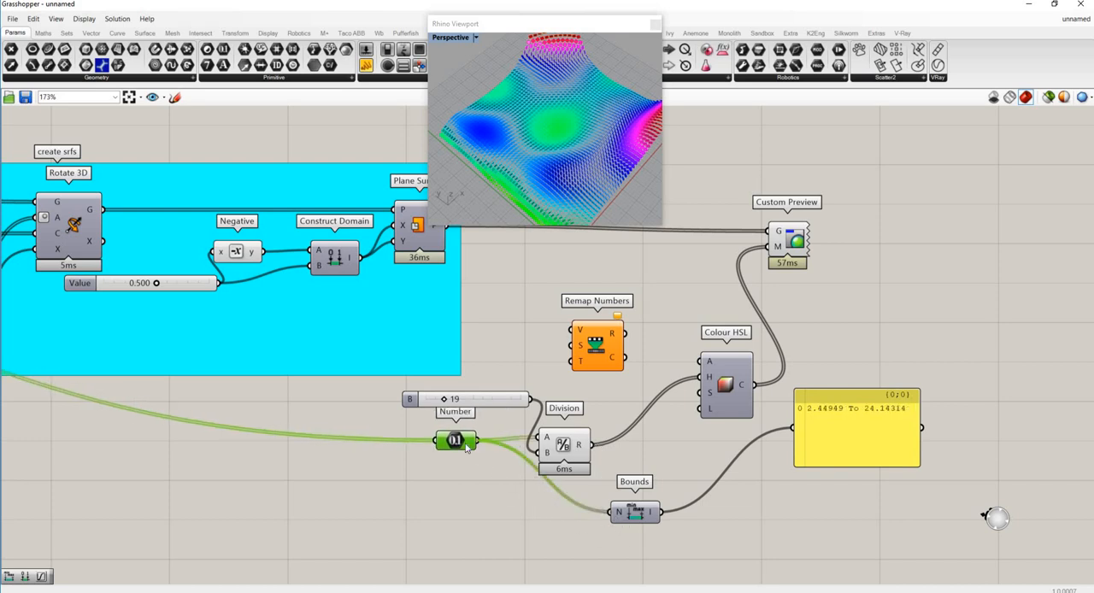
{"action": "left_click_drag", "start_coordinate": [456, 441], "coordinate": [415, 505]}
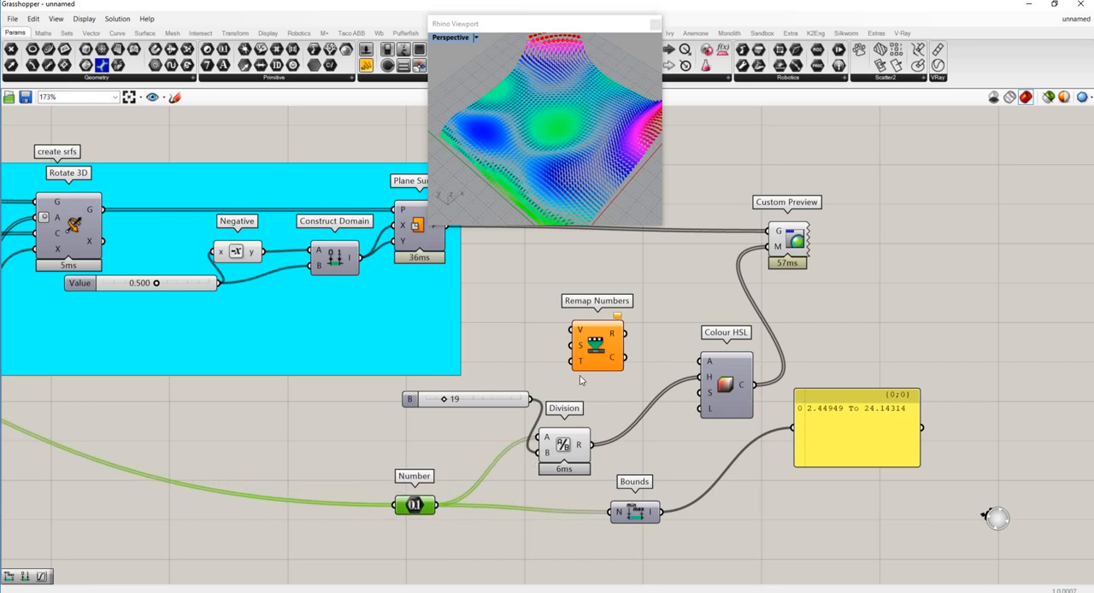
{"action": "left_click_drag", "start_coordinate": [588, 462], "coordinate": [660, 457]}
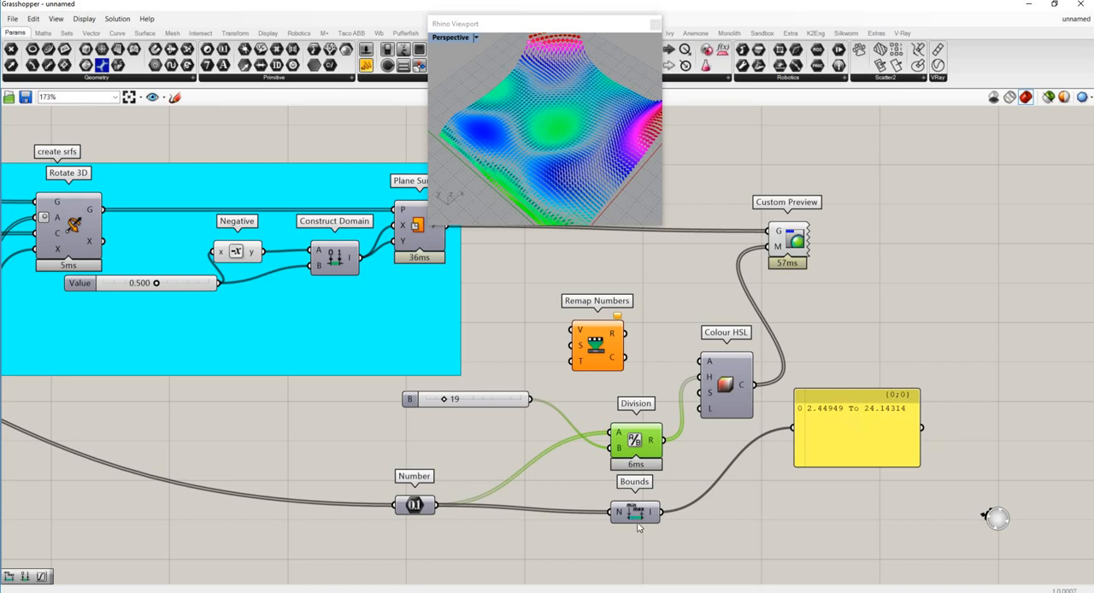
{"action": "left_click_drag", "start_coordinate": [634, 513], "coordinate": [564, 518]}
- Connect Number to Remap Numbers' V input, Bounds' I output to its S input, and its R output to Colour HSL's H input
{"action": "left_click_drag", "start_coordinate": [438, 505], "coordinate": [578, 331]}
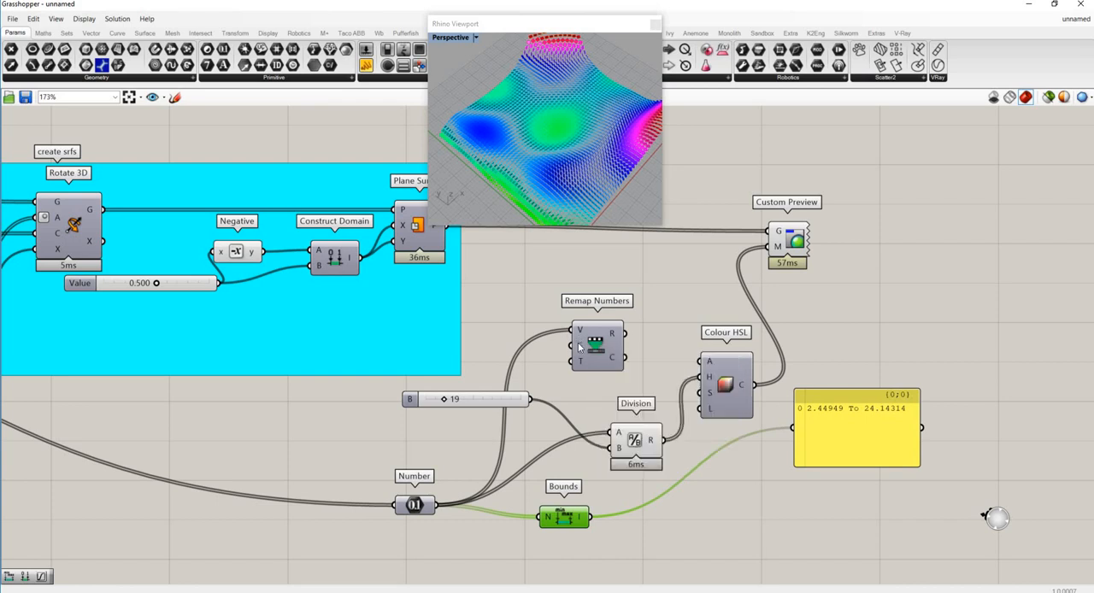
{"action": "mouse_move", "coordinate": [580, 347]}
{"action": "mouse_move", "coordinate": [590, 517]}
{"action": "left_mouse_down"}
{"action": "mouse_move", "coordinate": [564, 367]}
{"action": "mouse_move", "coordinate": [580, 342]}
{"action": "left_mouse_up"}
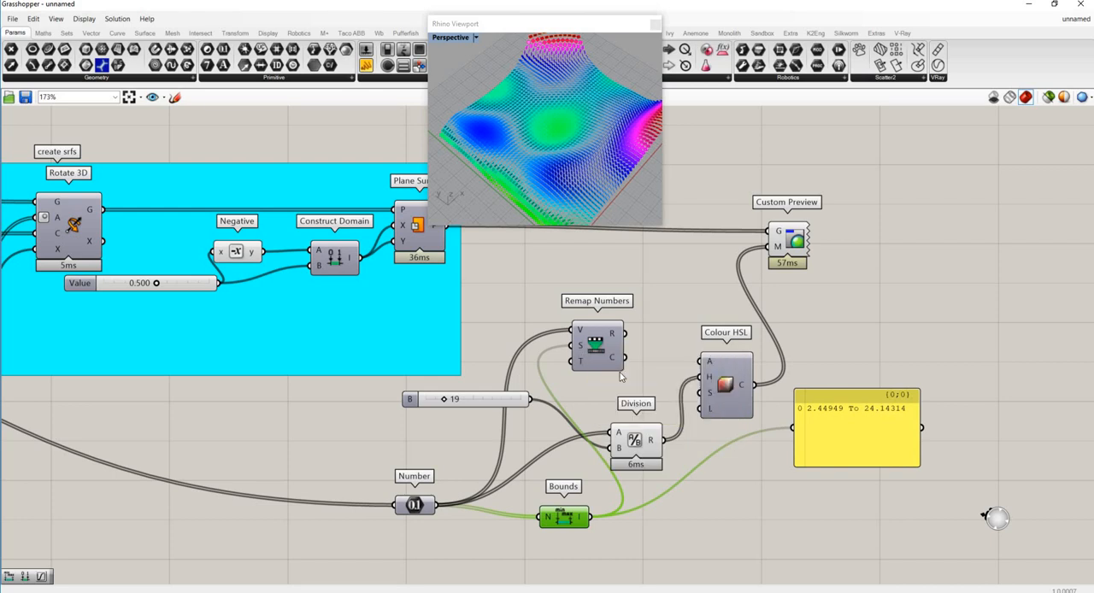
{"action": "left_click", "coordinate": [629, 342]}
{"action": "left_click_drag", "start_coordinate": [628, 342], "coordinate": [701, 377]}
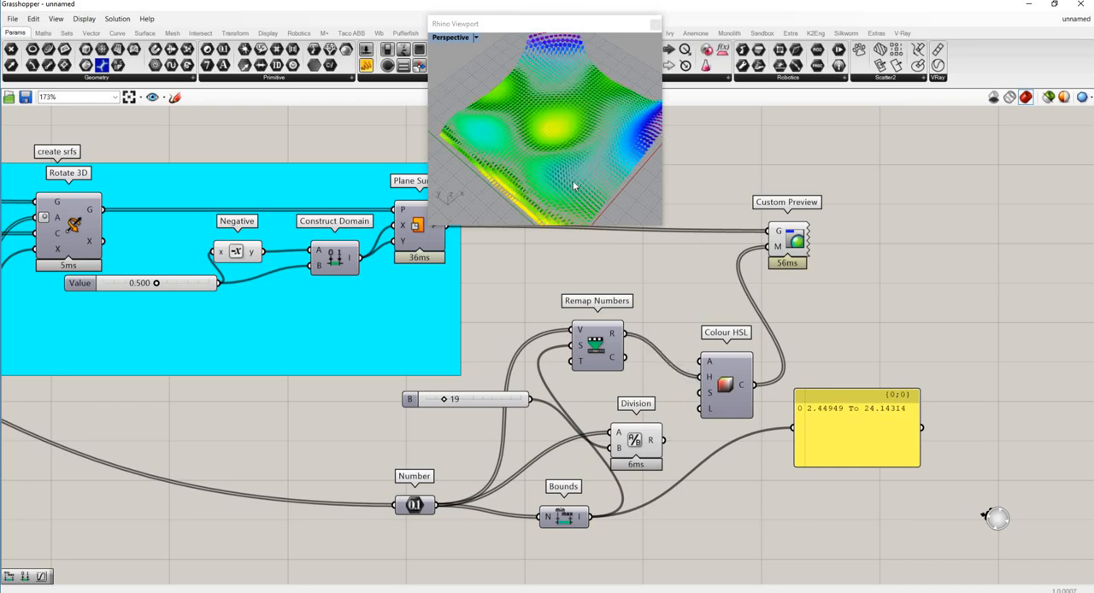
- Examine the surface colours at the low and high corners of the model and the mapped values output by Remap Numbers
{"action": "scroll", "coordinate": [573, 180], "scroll_direction": "down", "scroll_amount": 5}
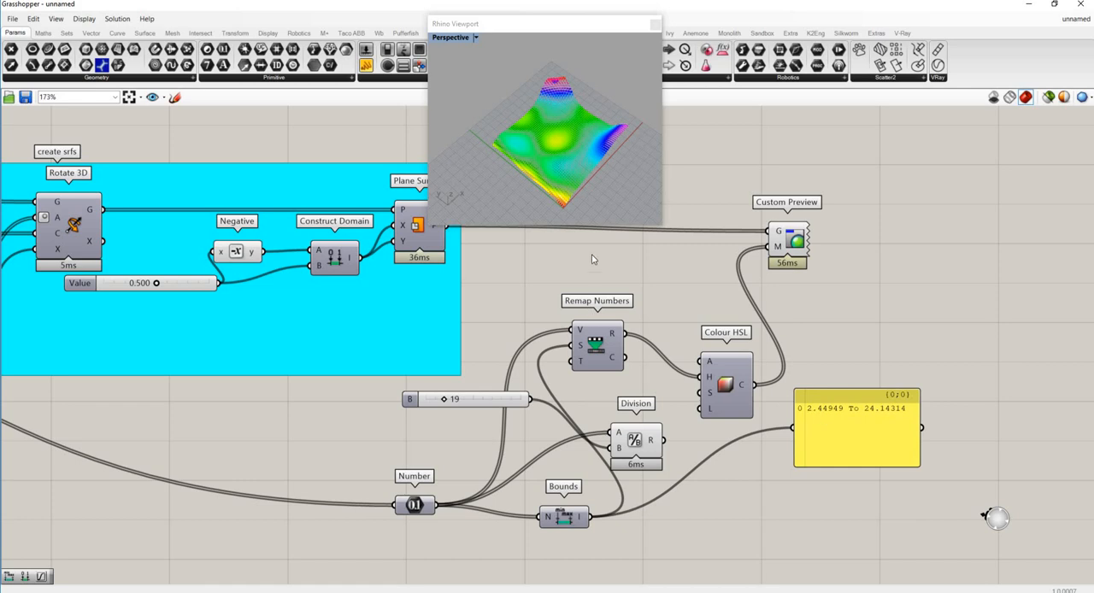
{"action": "scroll", "coordinate": [564, 212], "scroll_direction": "up", "scroll_amount": 5}
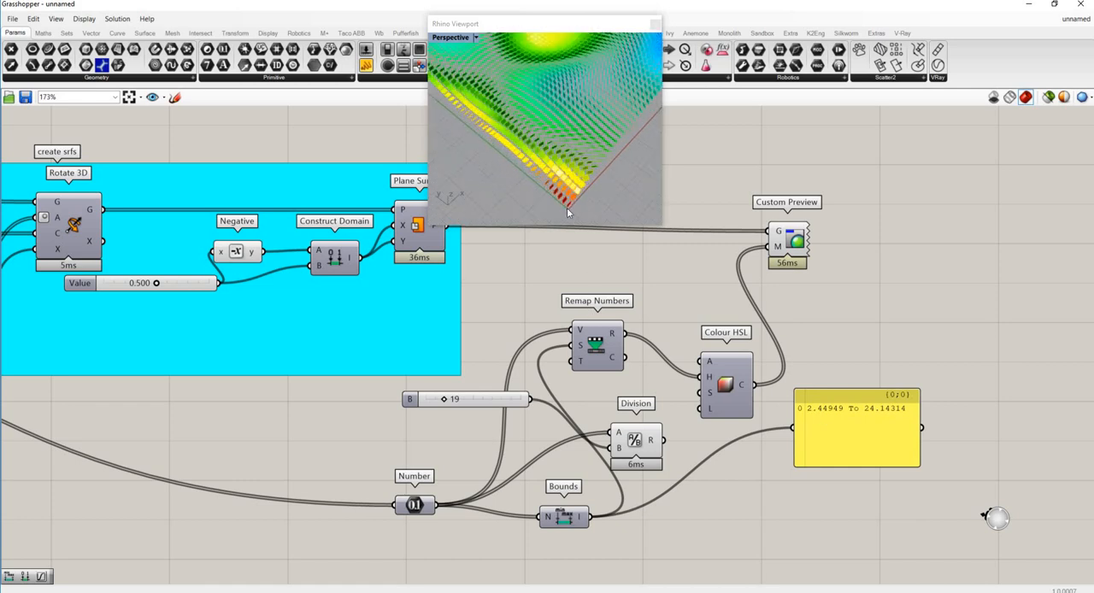
{"action": "scroll", "coordinate": [566, 208], "scroll_direction": "down", "scroll_amount": 5}
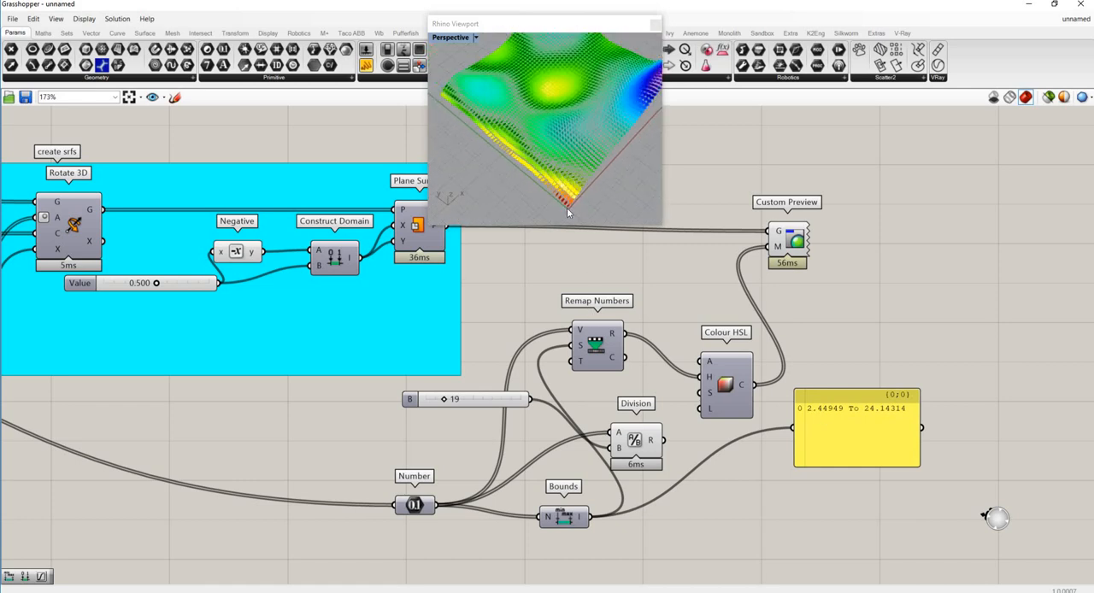
{"action": "scroll", "coordinate": [646, 113], "scroll_direction": "up", "scroll_amount": 6}
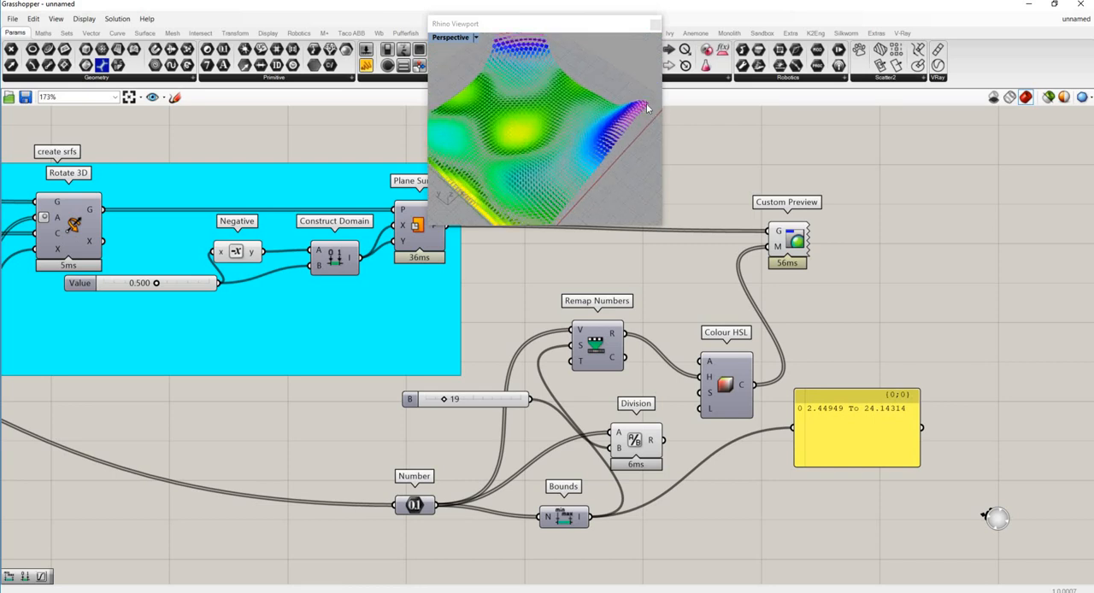
{"action": "scroll", "coordinate": [570, 93], "scroll_direction": "down", "scroll_amount": 4}
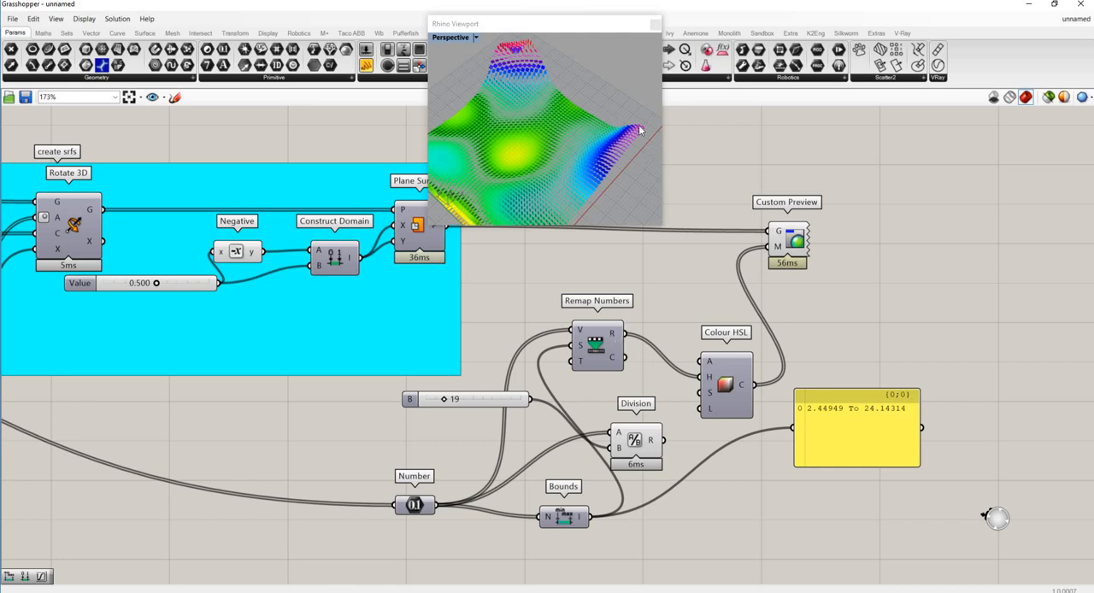
{"action": "scroll", "coordinate": [571, 118], "scroll_direction": "down", "scroll_amount": 2}
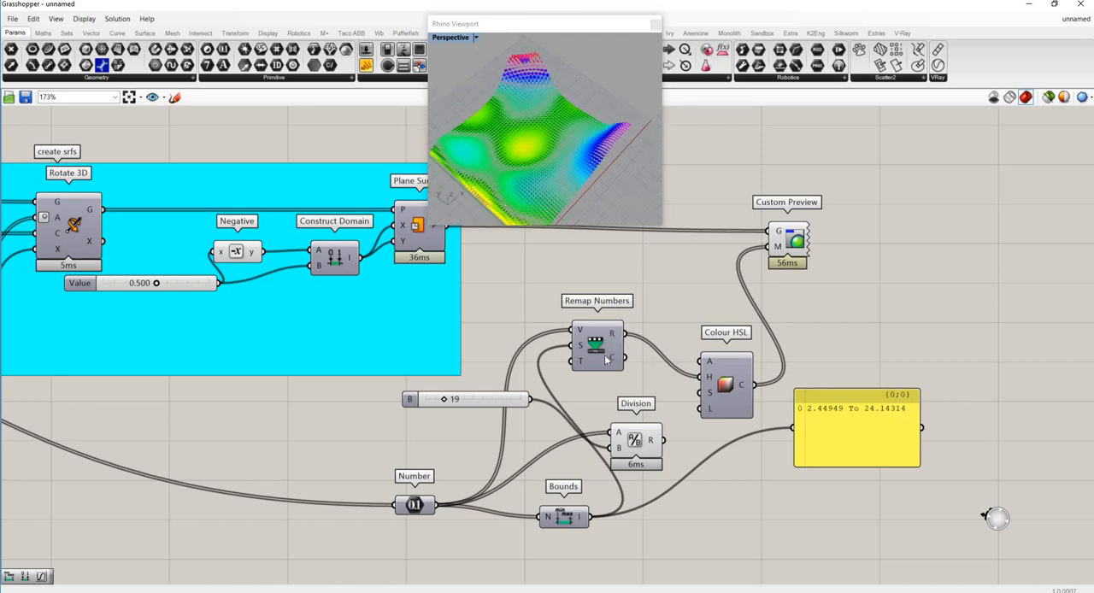
{"action": "left_click_drag", "start_coordinate": [598, 373], "coordinate": [603, 365]}
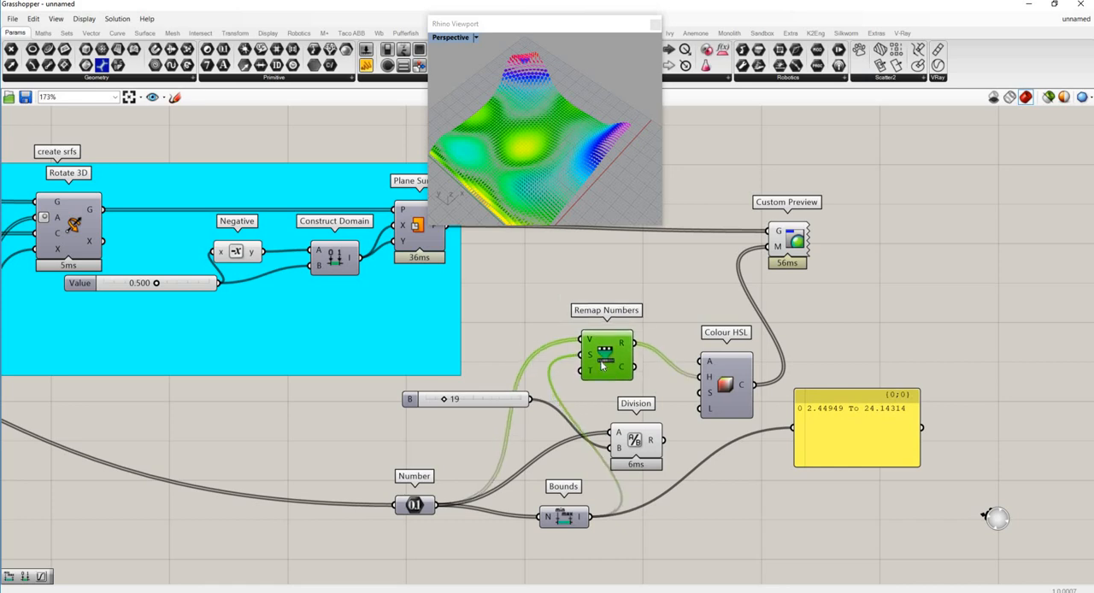
{"action": "mouse_move", "coordinate": [622, 349]}
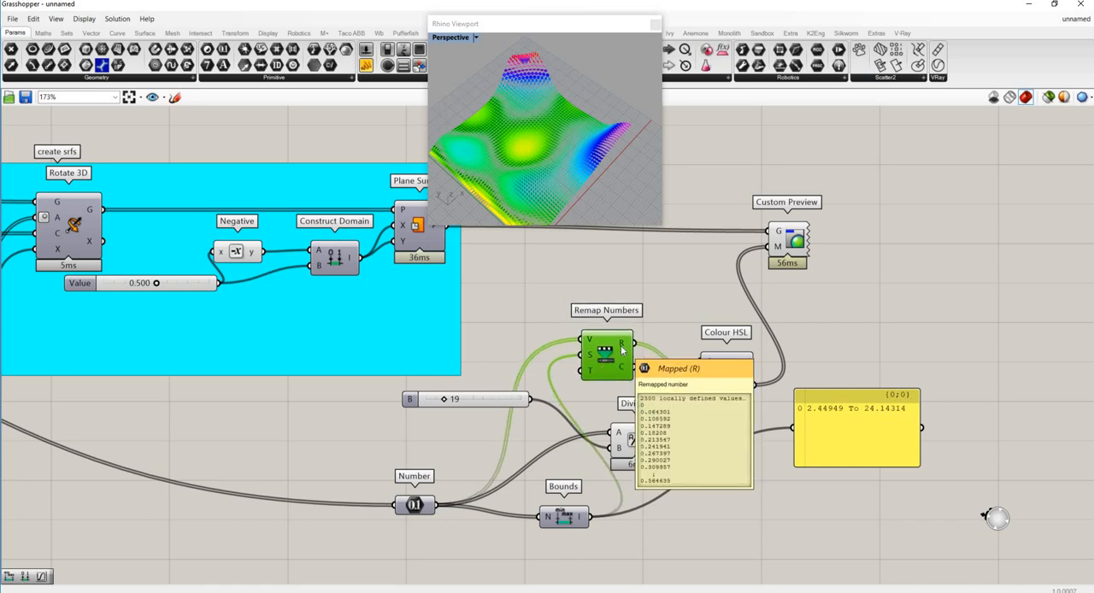
- Move Custom Preview and Colour HSL away from Remap Numbers, and shift the Bounds panel and Division lower on the canvas
{"action": "left_click_drag", "start_coordinate": [797, 240], "coordinate": [937, 240]}
{"action": "left_click_drag", "start_coordinate": [723, 389], "coordinate": [868, 285]}
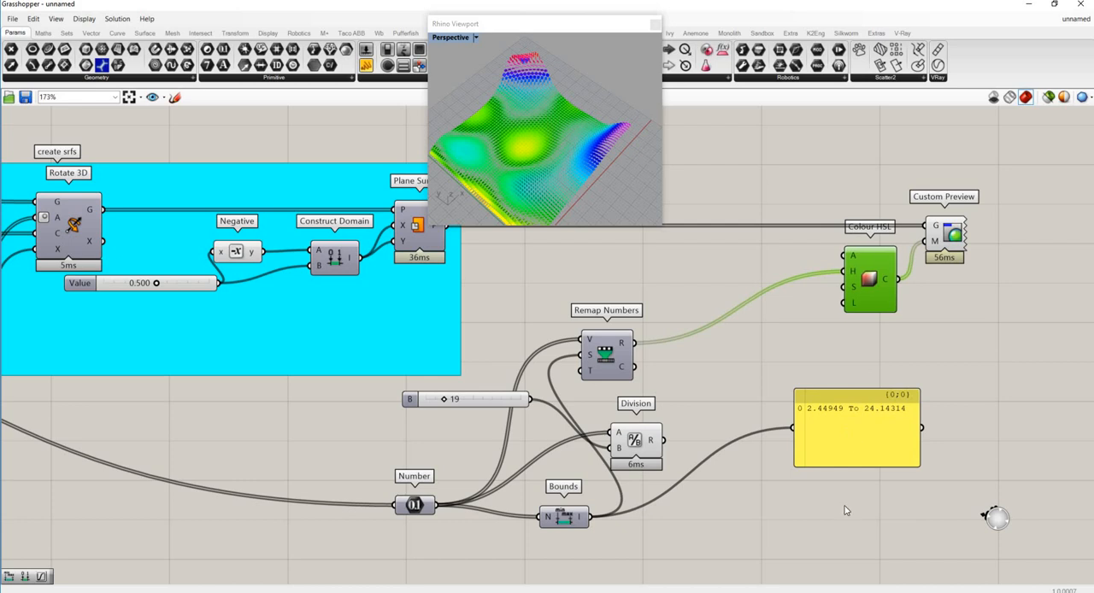
{"action": "left_click_drag", "start_coordinate": [845, 431], "coordinate": [833, 531]}
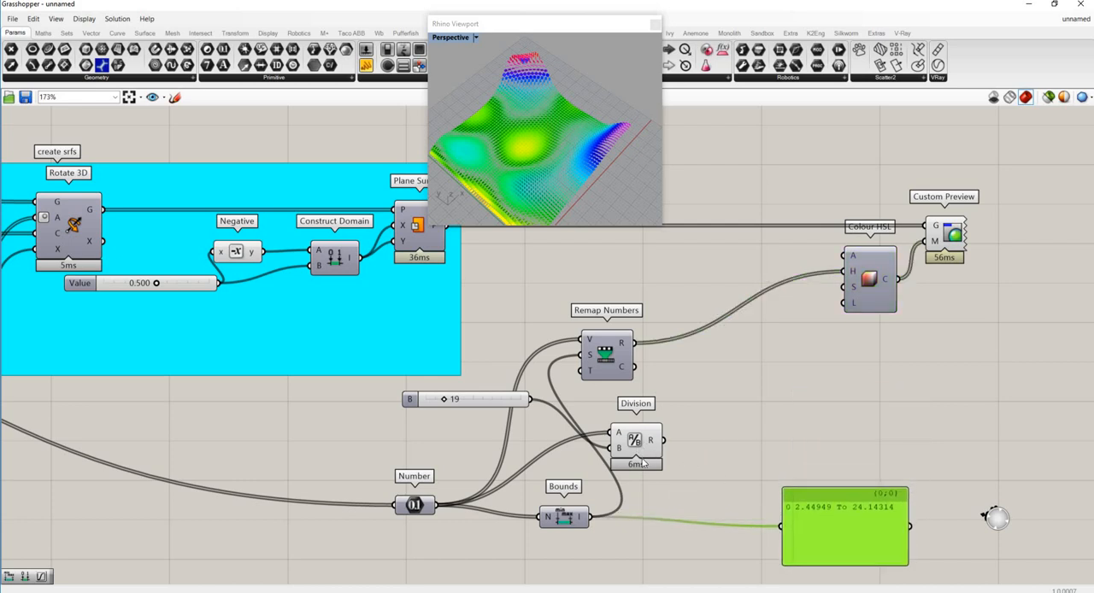
{"action": "left_click_drag", "start_coordinate": [657, 453], "coordinate": [720, 482]}
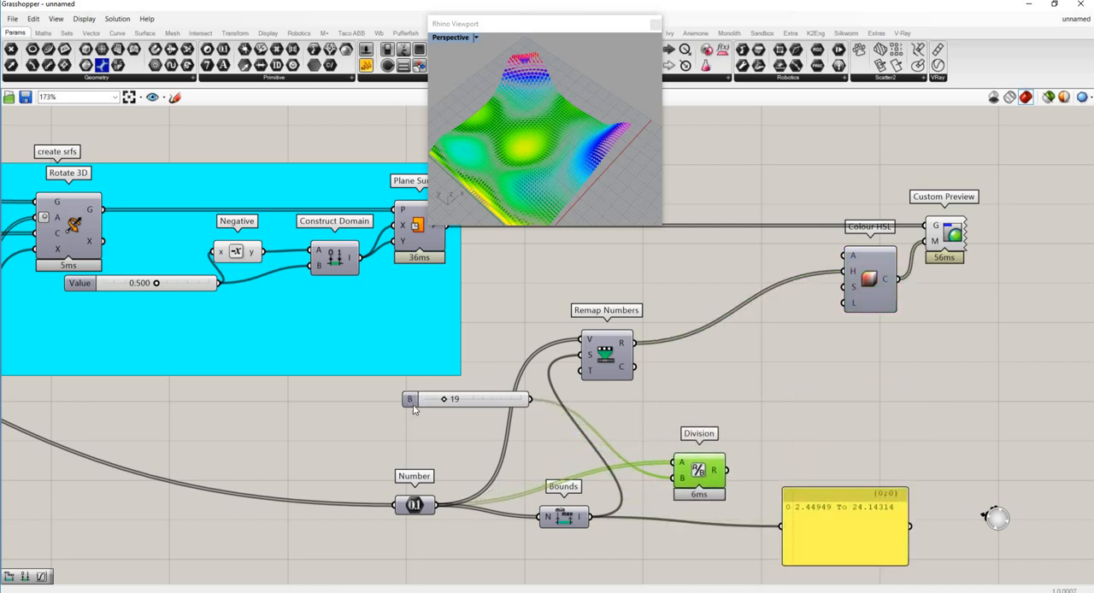
- Place the B slider below Division, and move Remap Numbers and Bounds up next to each other, level with Colour HSL
{"action": "left_click_drag", "start_coordinate": [432, 396], "coordinate": [569, 560]}
{"action": "left_click_drag", "start_coordinate": [562, 516], "coordinate": [557, 400]}
{"action": "left_click_drag", "start_coordinate": [606, 352], "coordinate": [617, 290]}
{"action": "left_click", "coordinate": [544, 327]}
{"action": "left_click_drag", "start_coordinate": [556, 400], "coordinate": [540, 324]}
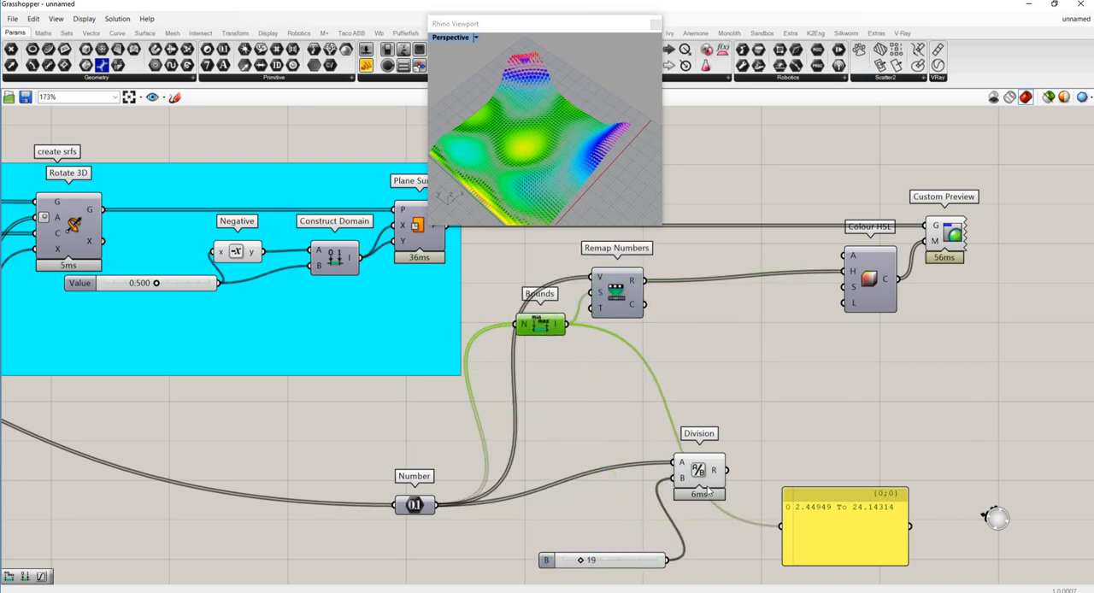
- Park Division and its B slider together beside Number, and delete the panel connected to Bounds
{"action": "left_click_drag", "start_coordinate": [699, 479], "coordinate": [647, 518]}
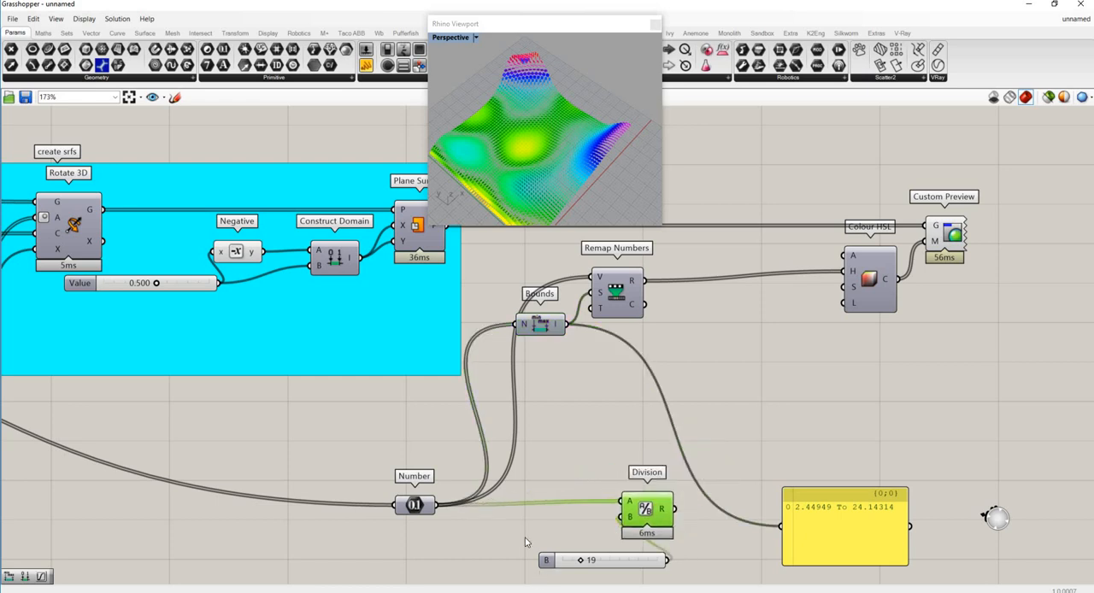
{"action": "left_click_drag", "start_coordinate": [551, 560], "coordinate": [491, 523]}
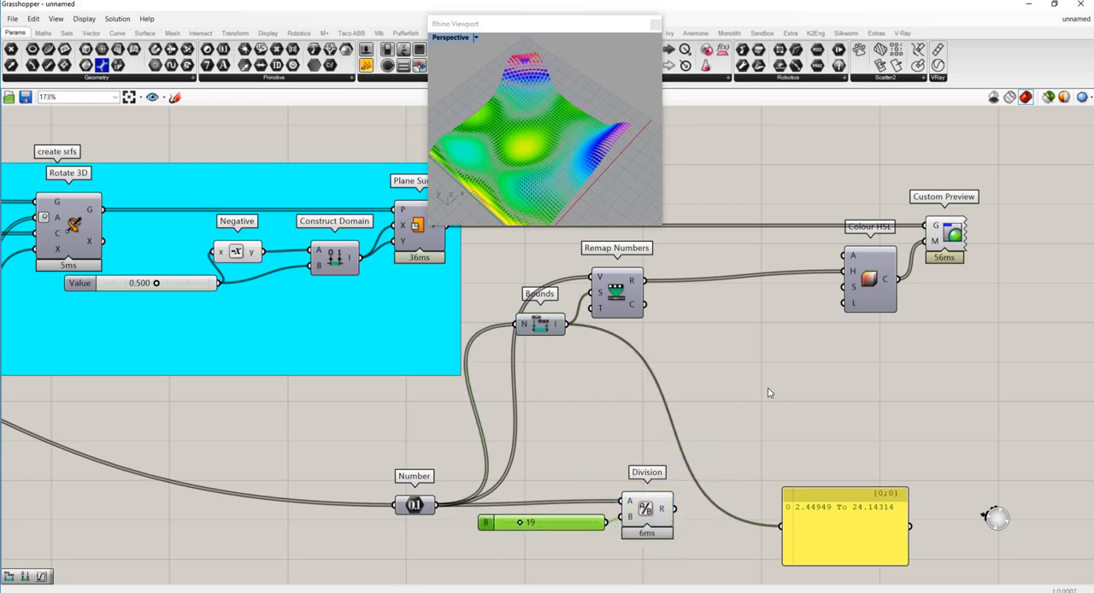
{"action": "left_click", "coordinate": [833, 532]}
{"action": "key", "text": "Delete"}
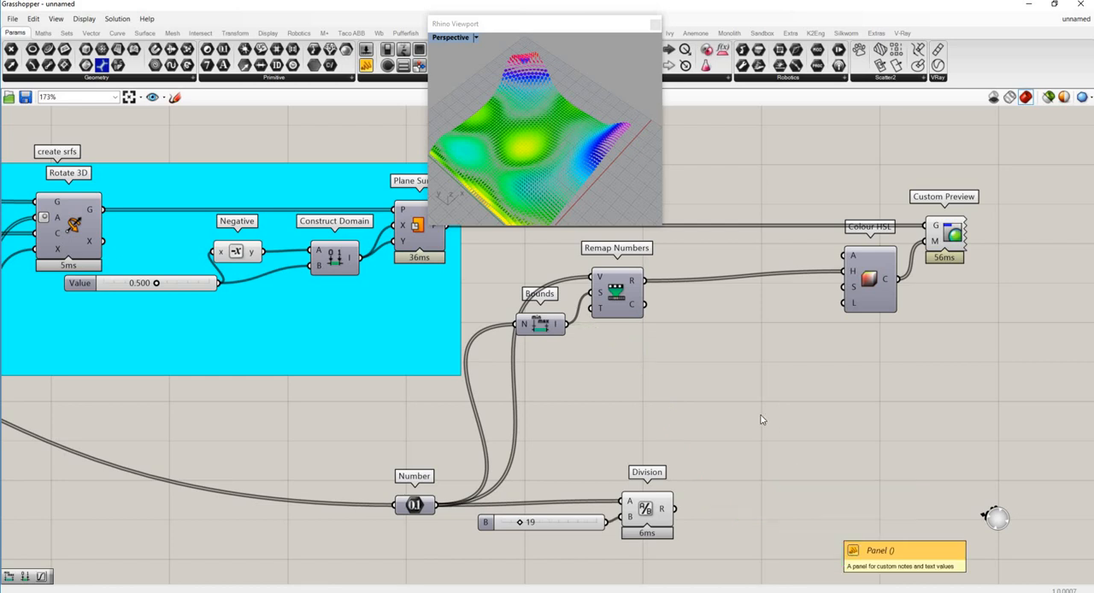
- Add a Graph Mapper component on the free canvas between Remap Numbers and Colour HSL
{"action": "double_click", "coordinate": [737, 382]}
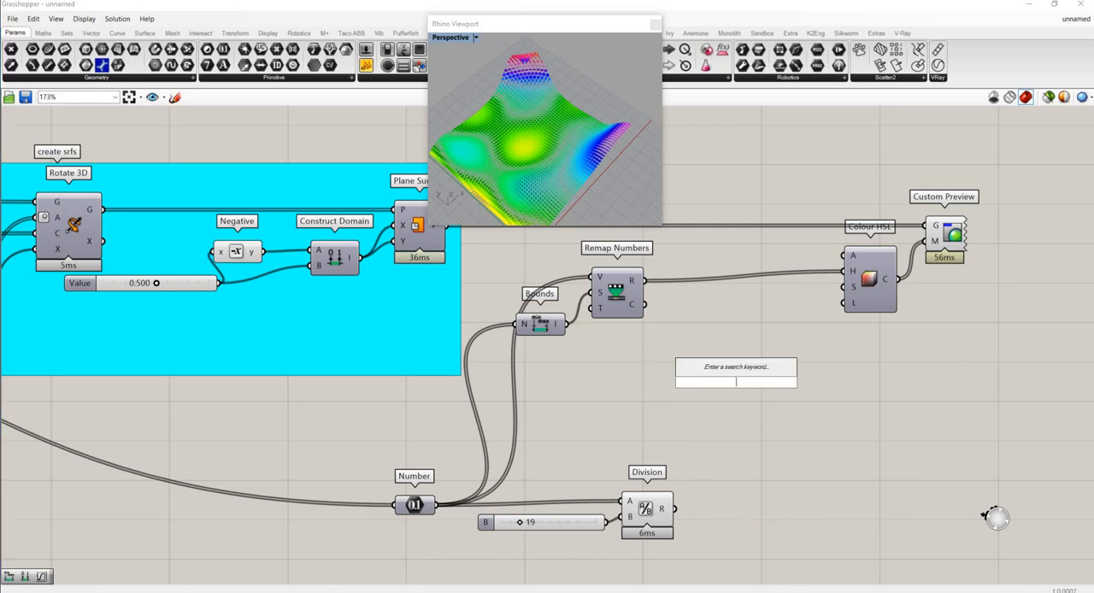
{"action": "type", "text": "graph"}
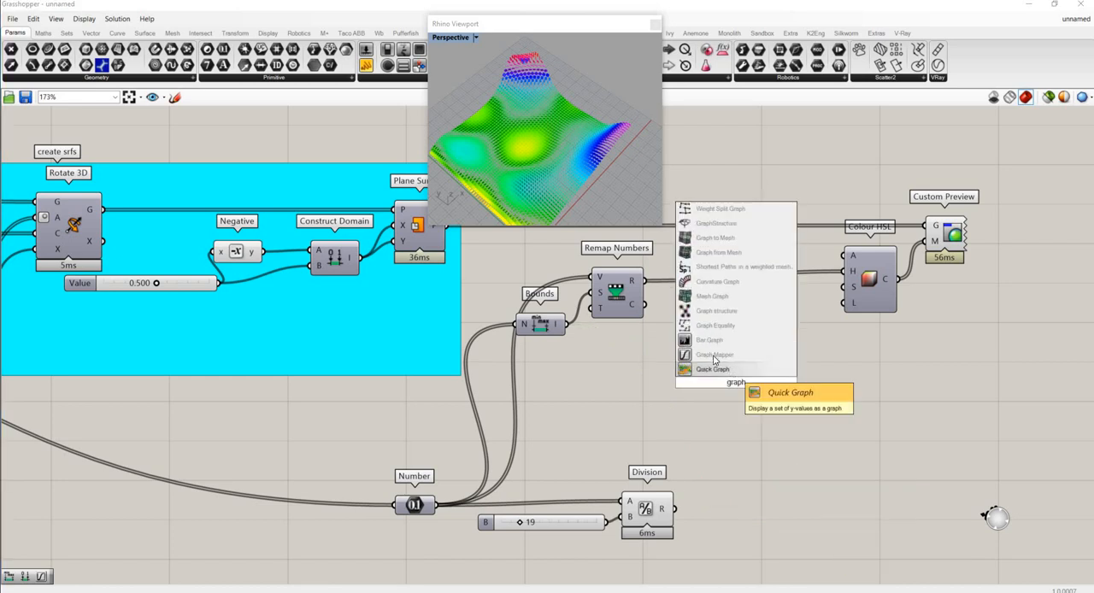
{"action": "left_click", "coordinate": [712, 354]}
{"action": "left_click", "coordinate": [723, 390]}
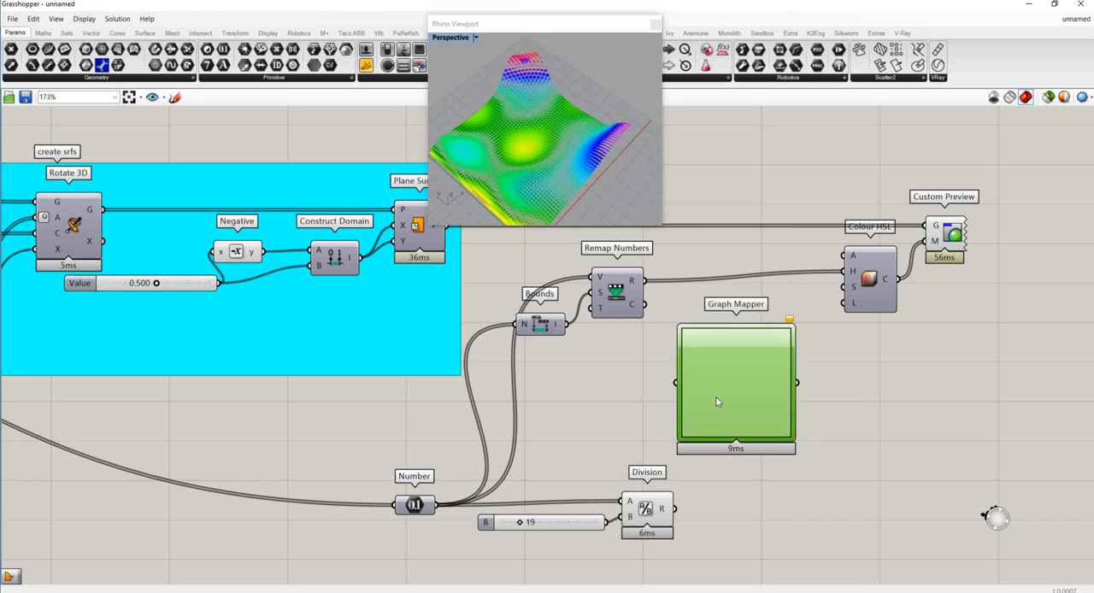
- Set the Graph Mapper's graph type to Bezier
{"action": "right_click", "coordinate": [725, 399]}
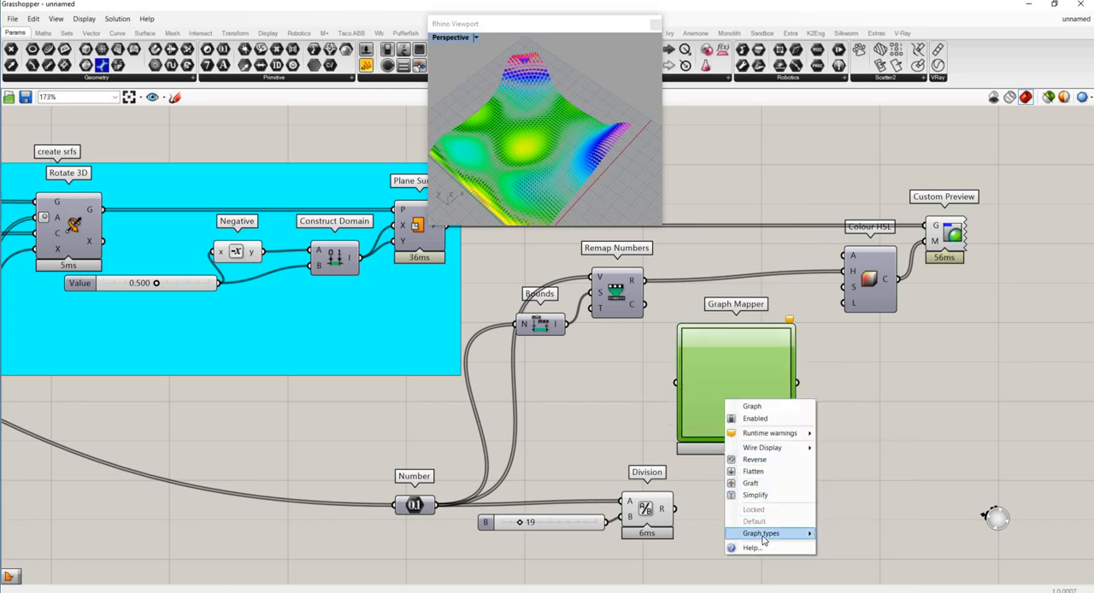
{"action": "mouse_move", "coordinate": [765, 537]}
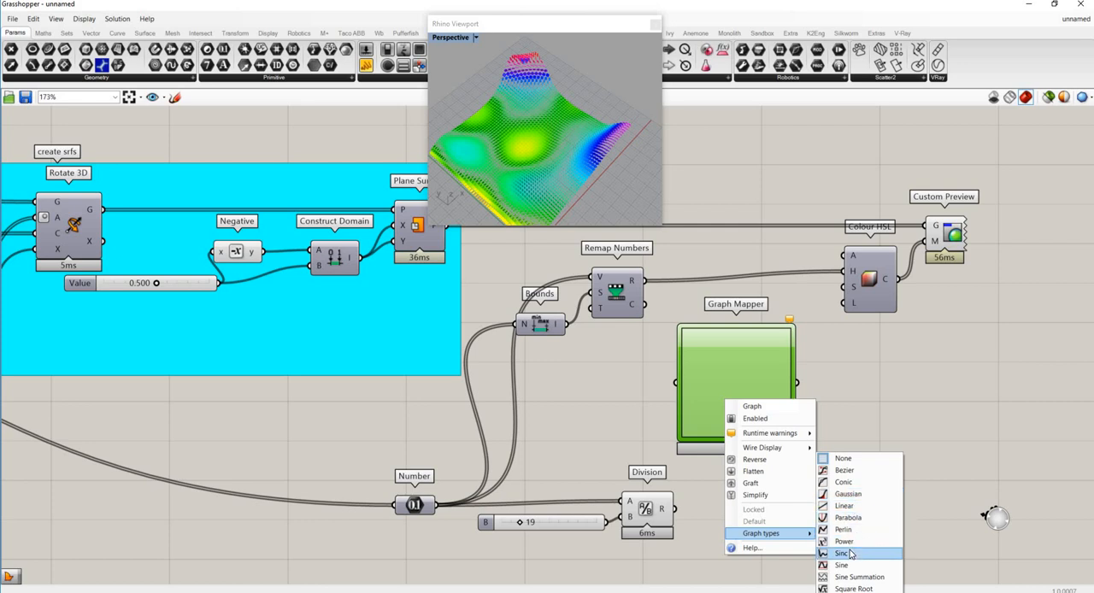
{"action": "left_click", "coordinate": [846, 471]}
{"action": "left_click", "coordinate": [720, 351]}
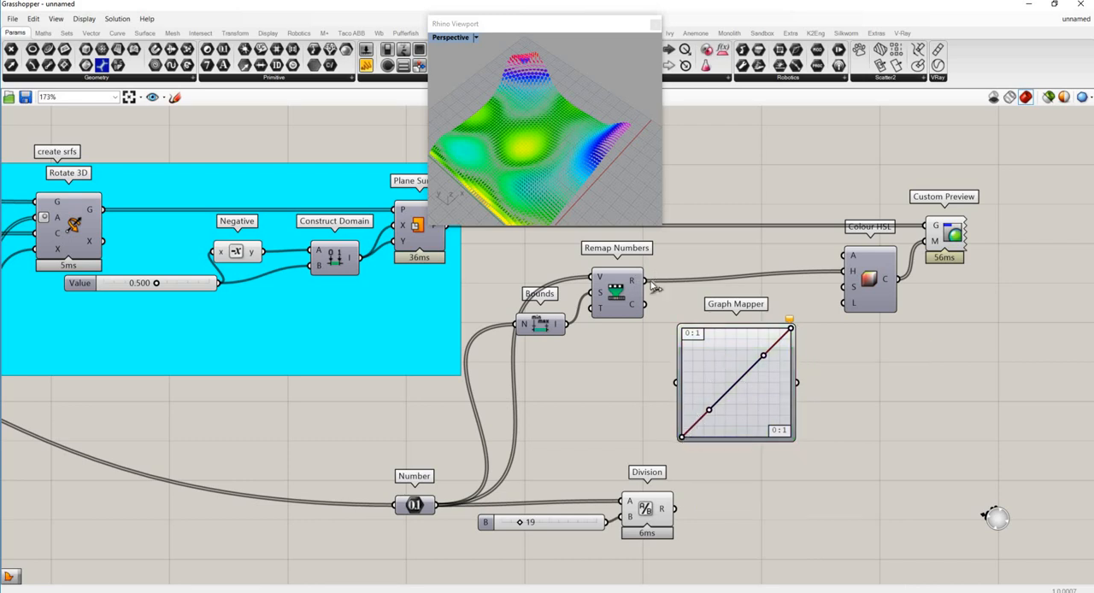
- Connect Remap Numbers' R output to Graph Mapper's input and to a new panel placed in front of it
{"action": "left_click_drag", "start_coordinate": [647, 286], "coordinate": [676, 383]}
{"action": "left_click_drag", "start_coordinate": [366, 65], "coordinate": [621, 416]}
{"action": "left_click_drag", "start_coordinate": [644, 282], "coordinate": [556, 412]}
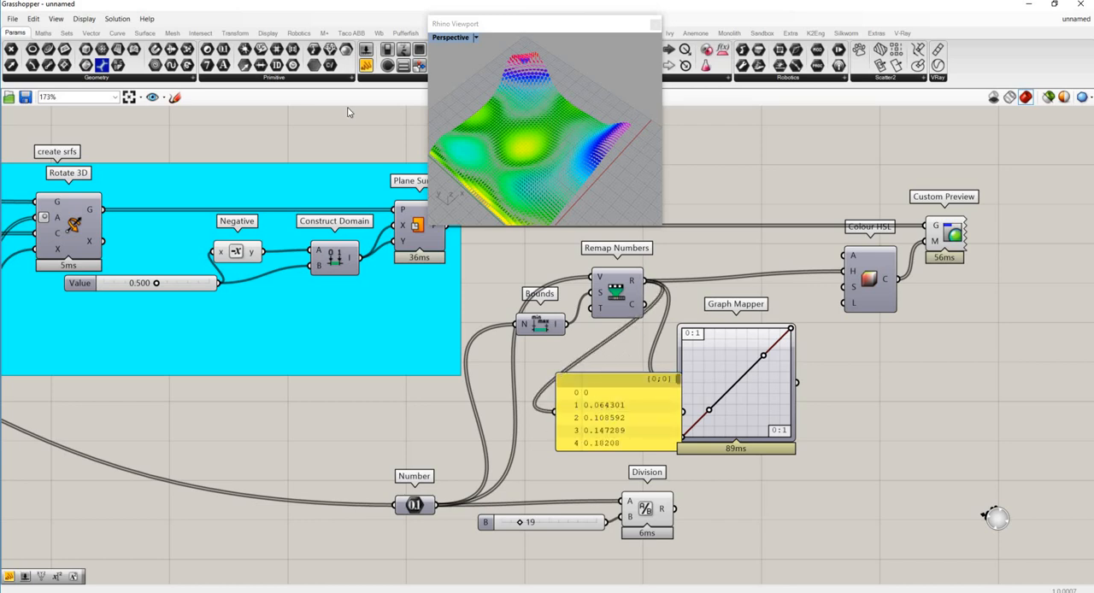
- Add a second panel beyond the Graph Mapper and connect Graph Mapper's output to it
{"action": "left_click_drag", "start_coordinate": [366, 65], "coordinate": [928, 420]}
{"action": "left_click_drag", "start_coordinate": [797, 383], "coordinate": [863, 418]}
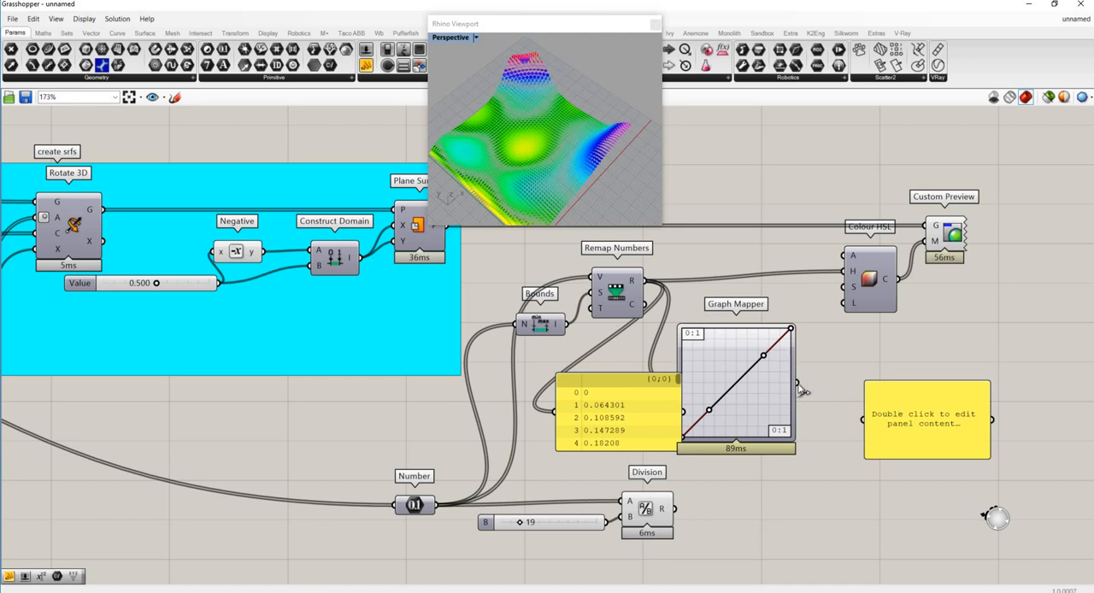
{"action": "left_click_drag", "start_coordinate": [797, 384], "coordinate": [865, 422]}
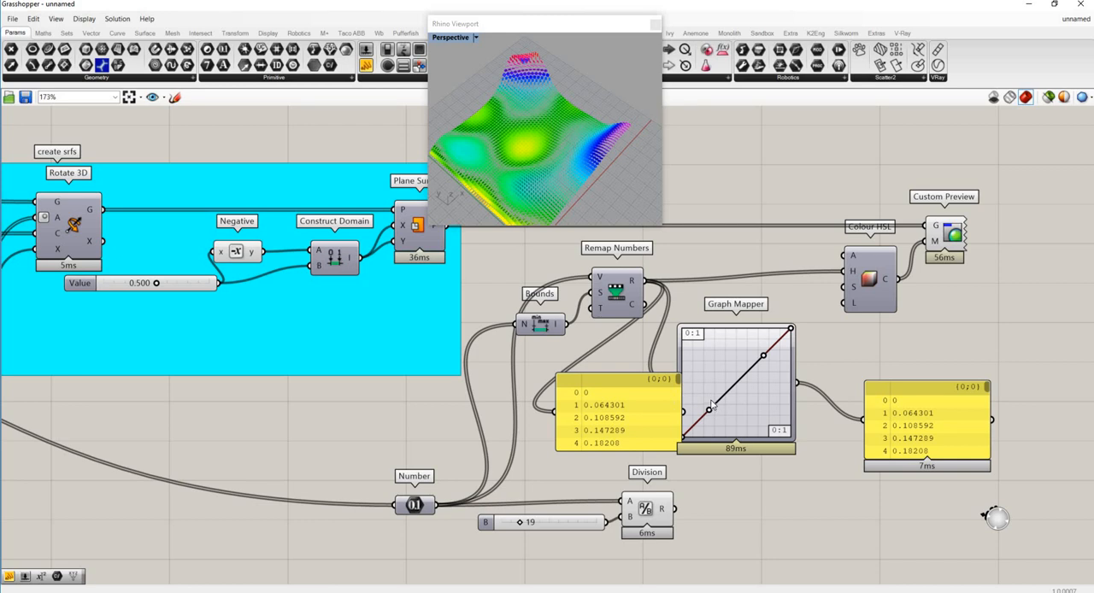
- Bow the Bezier curve upward with its lower handle, and connect Graph Mapper's output to Colour HSL's H input
{"action": "left_click_drag", "start_coordinate": [709, 408], "coordinate": [702, 381]}
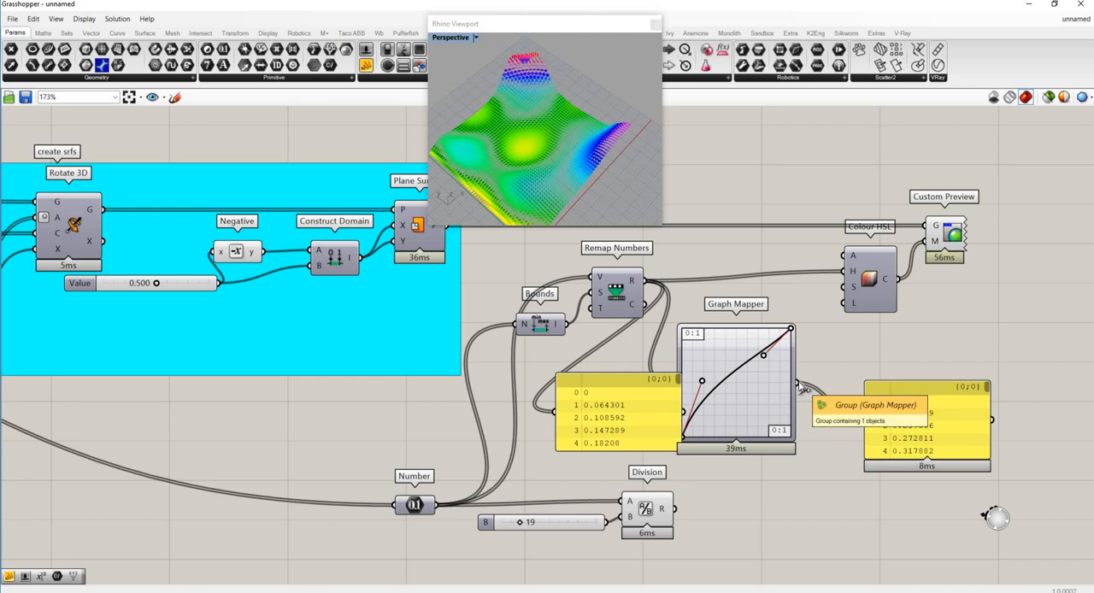
{"action": "left_click_drag", "start_coordinate": [798, 383], "coordinate": [834, 273]}
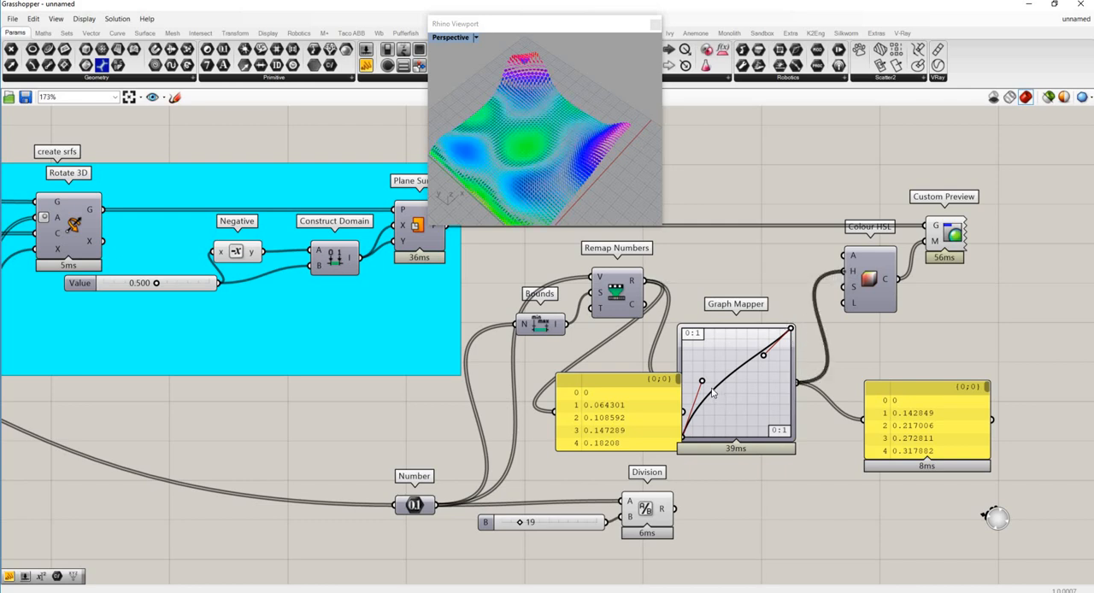
- Reshape the Bezier graph into an S-curve by lowering its first handle and pulling its second handle to the graph's upper edge
{"action": "left_click_drag", "start_coordinate": [702, 382], "coordinate": [730, 416]}
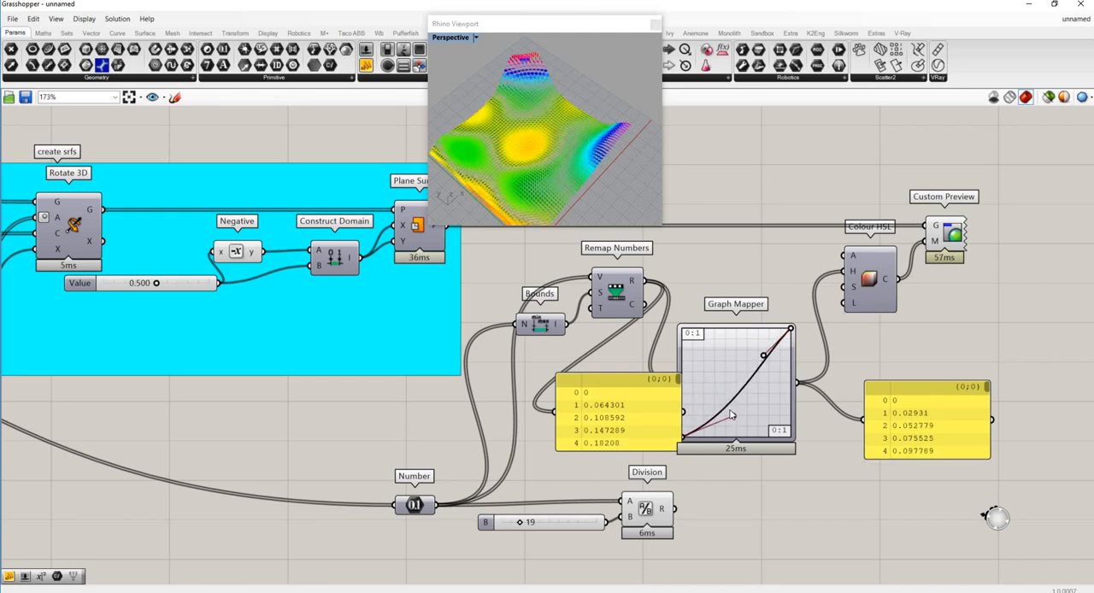
{"action": "left_click_drag", "start_coordinate": [764, 355], "coordinate": [784, 378]}
{"action": "left_click_drag", "start_coordinate": [740, 354], "coordinate": [711, 323]}
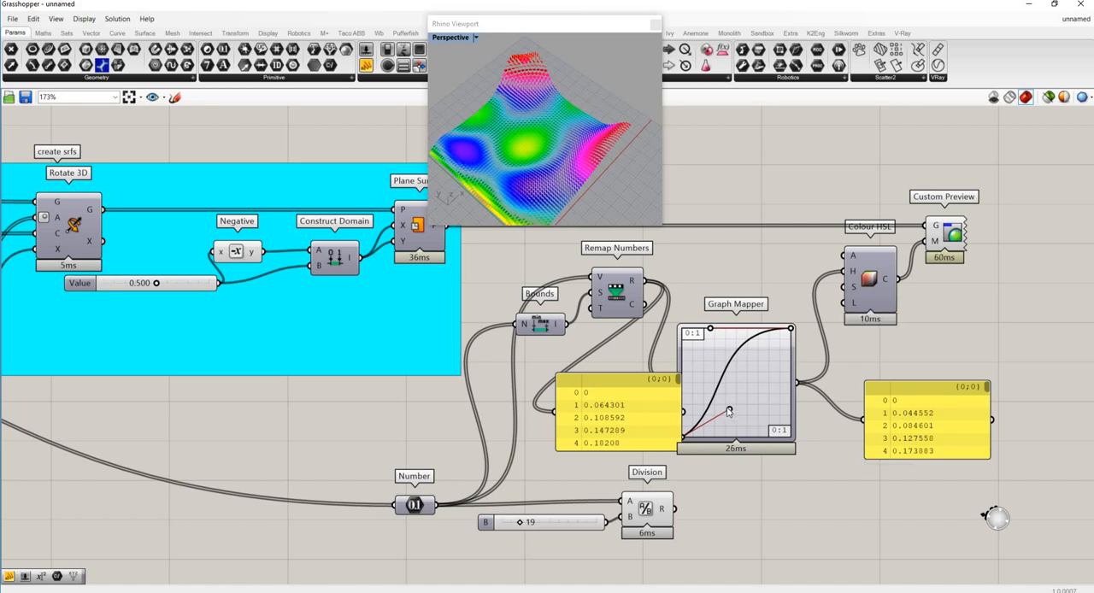
{"action": "left_click_drag", "start_coordinate": [730, 411], "coordinate": [737, 418]}
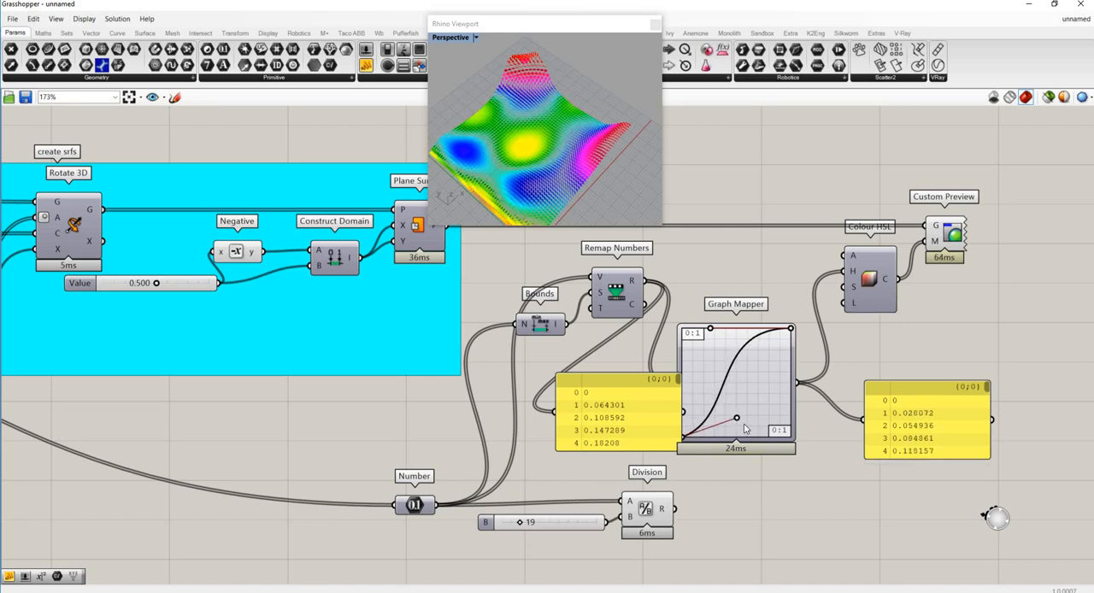